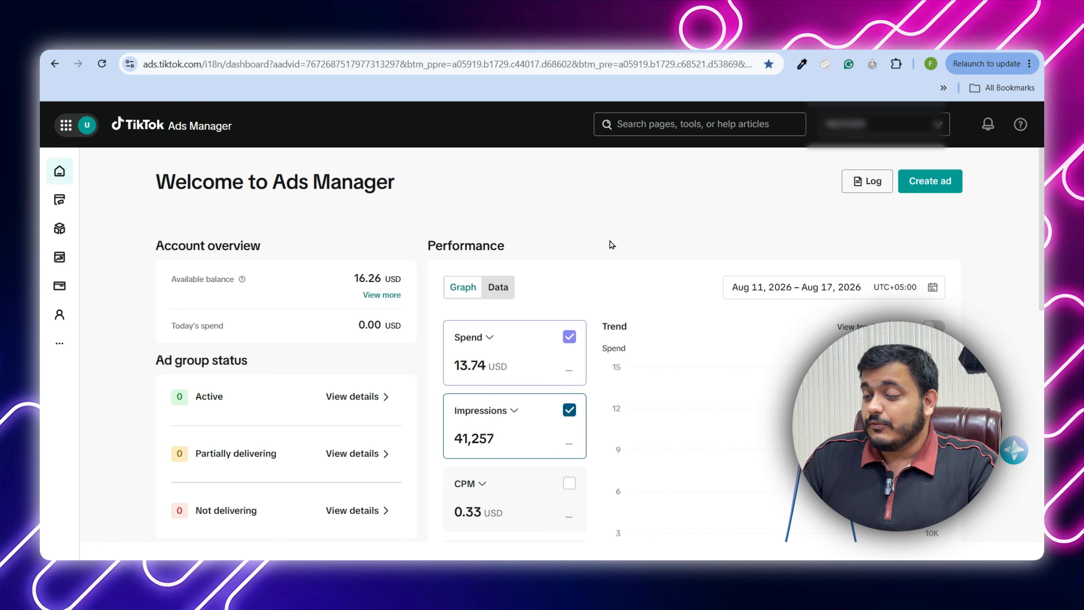
Look over the dashboard's account overview, ad group status and performance sections.
scroll(610, 241, "down", 1)
scroll(610, 242, "up", 1)
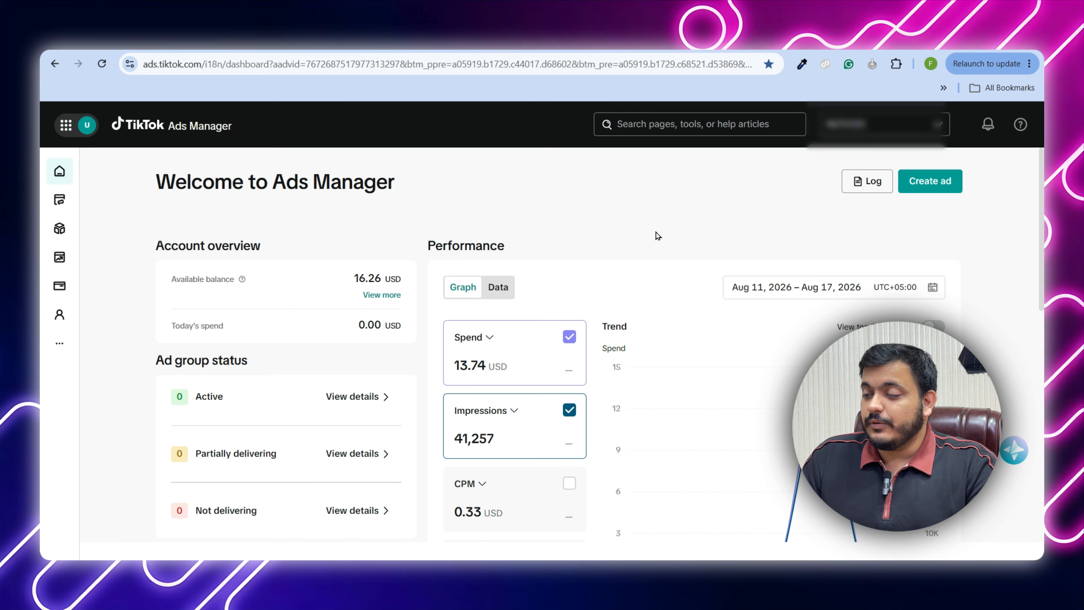
scroll(658, 236, "down", 5)
scroll(658, 236, "up", 5)
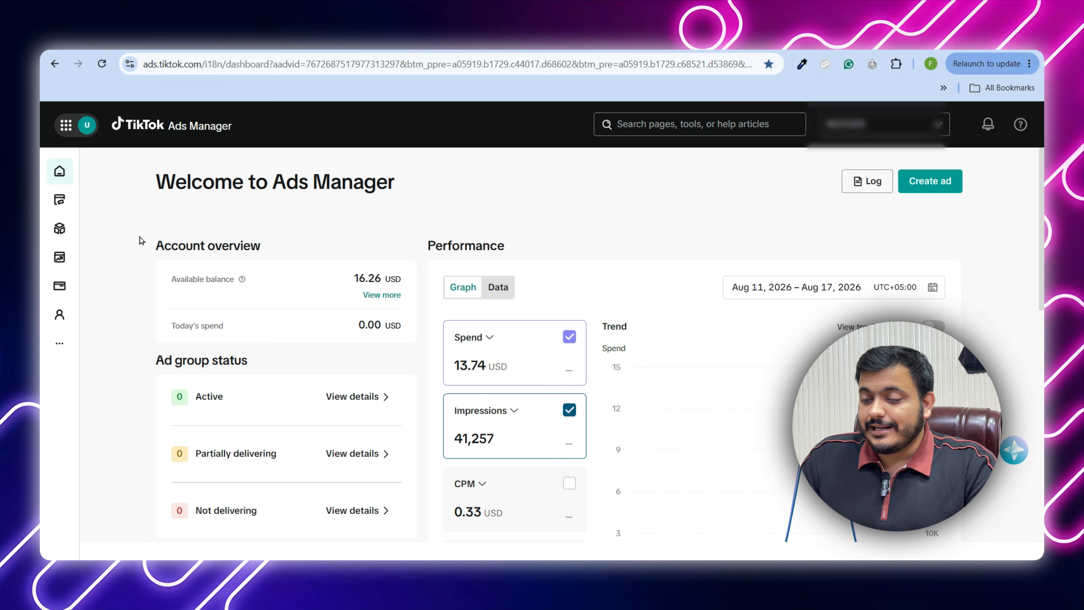
left_click_drag(135, 191, 429, 184)
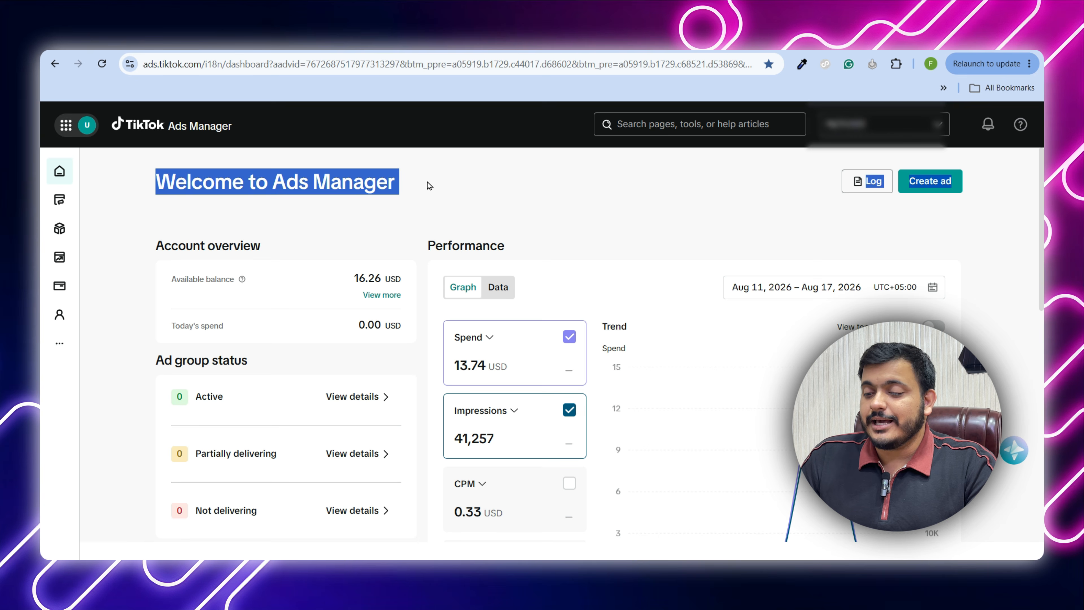
left_click(430, 185)
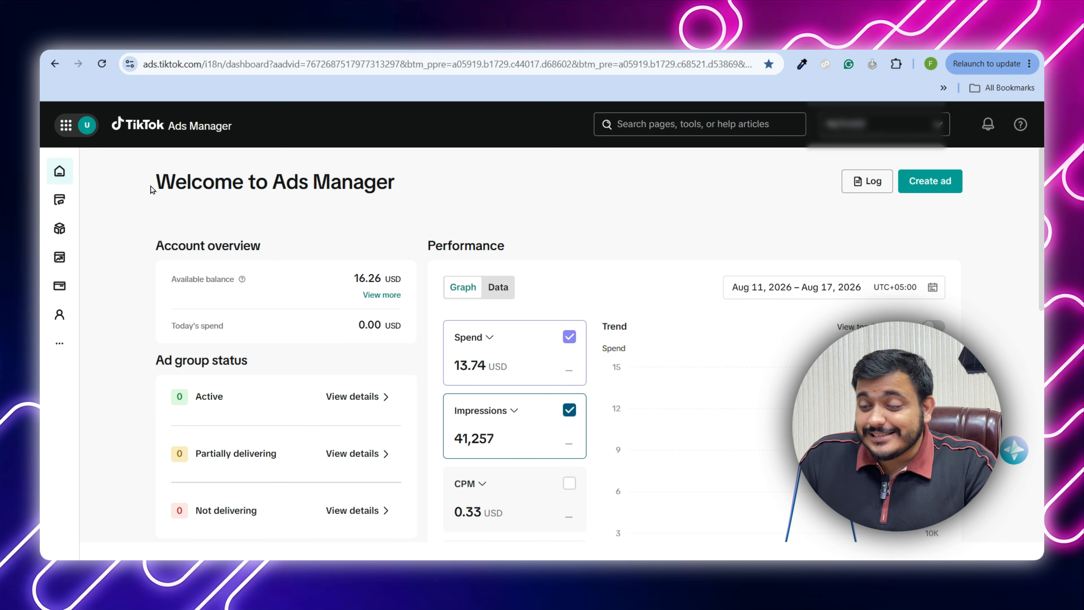
left_click_drag(152, 183, 454, 174)
left_click(341, 180)
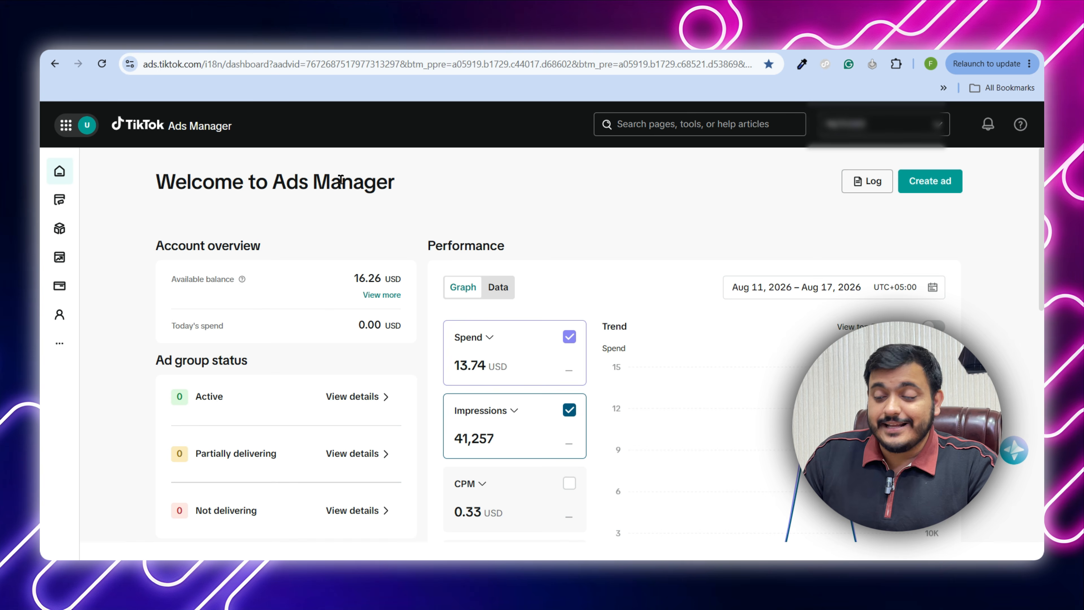
left_click_drag(155, 245, 281, 249)
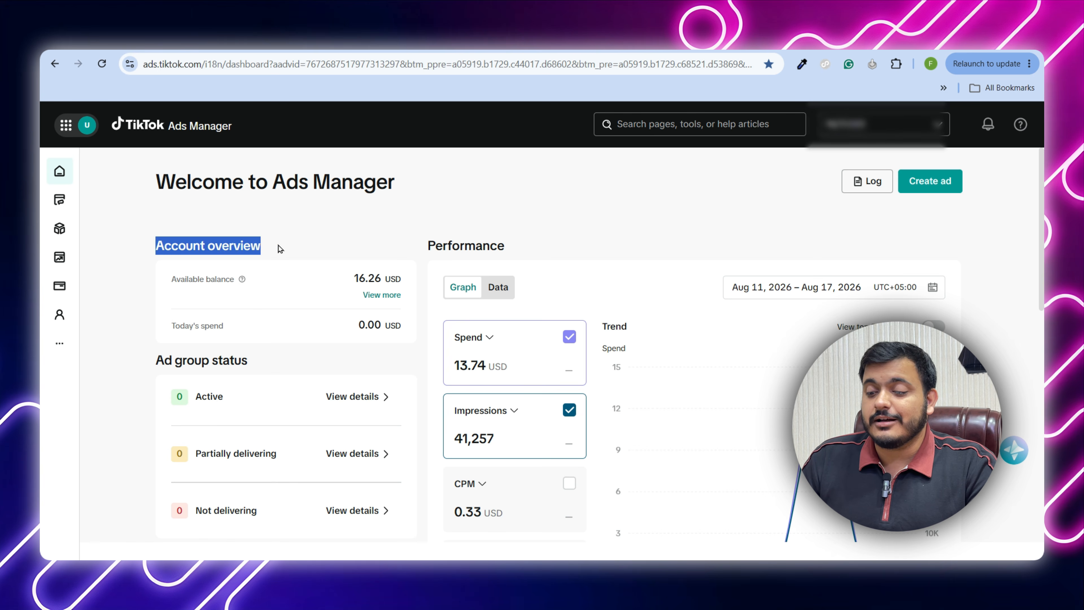
left_click(293, 249)
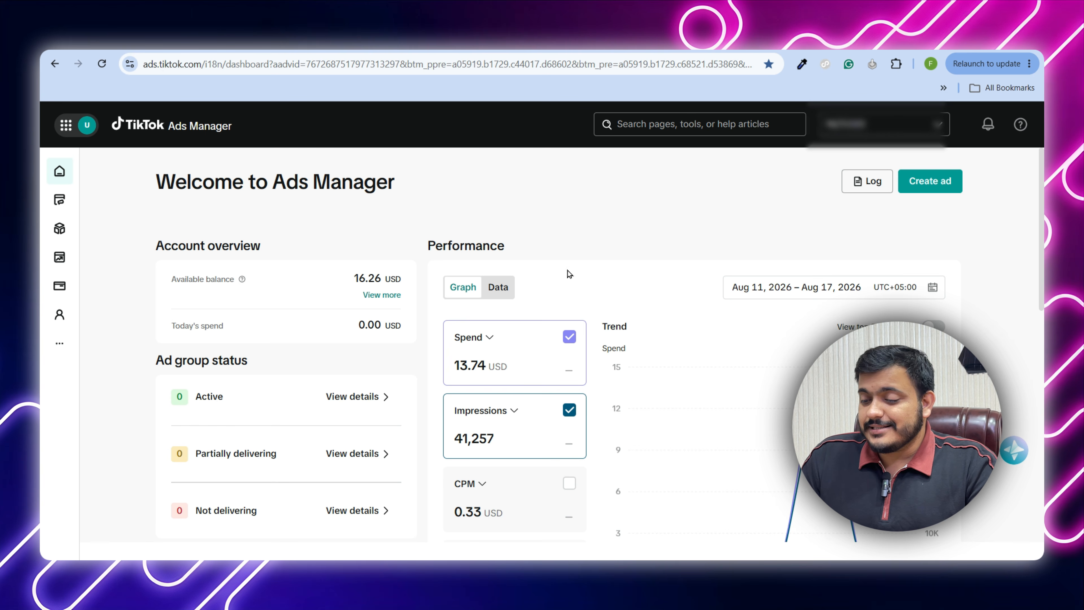
scroll(568, 273, "down", 1)
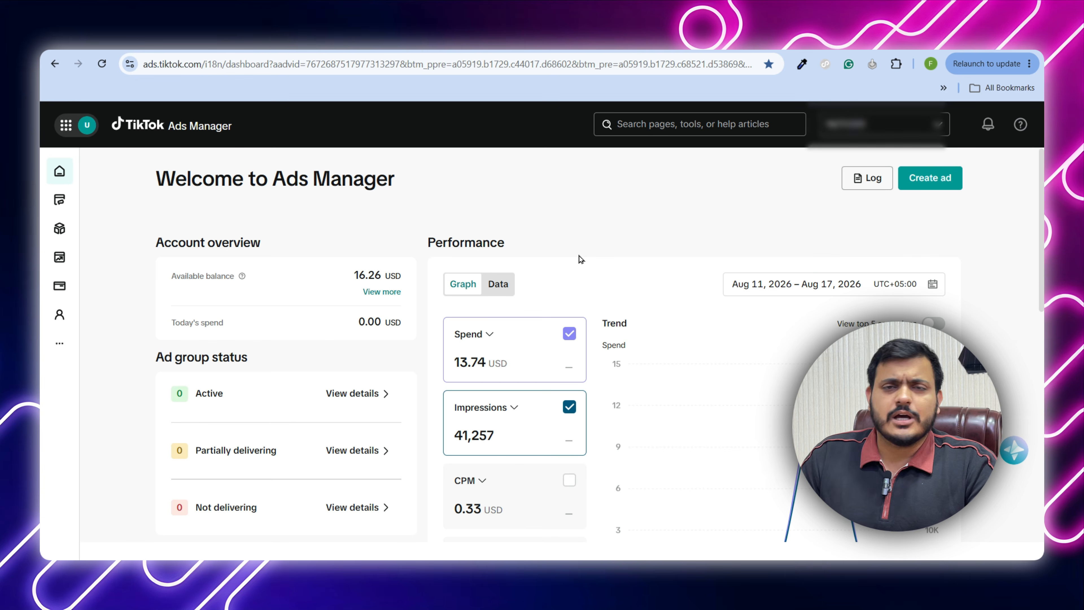
scroll(579, 256, "down", 2)
scroll(580, 256, "up", 2)
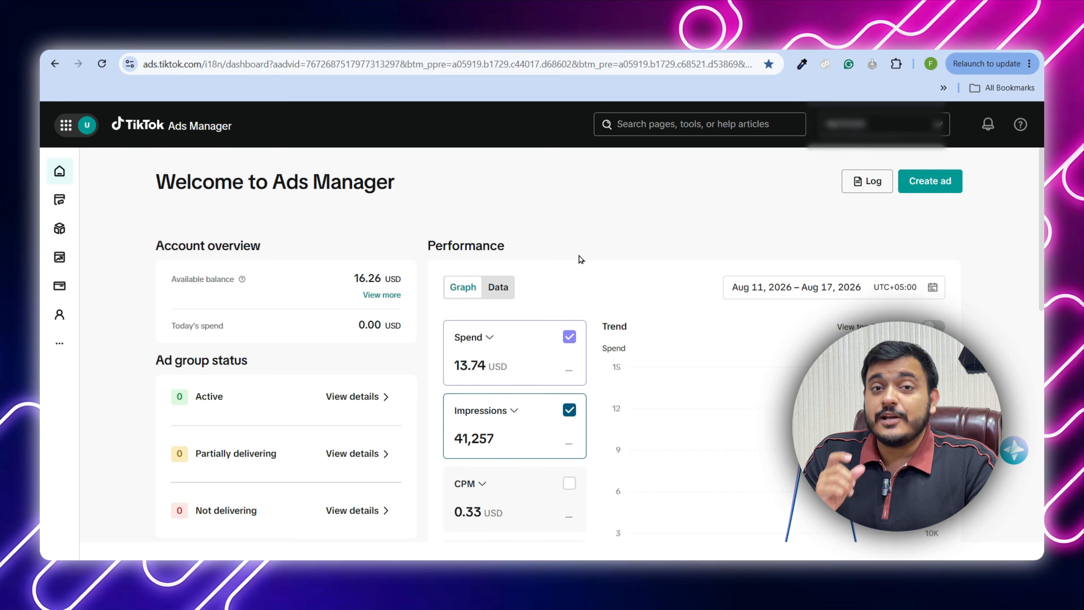
Go to the Campaigns page and start creating a new campaign.
mouse_move(58, 173)
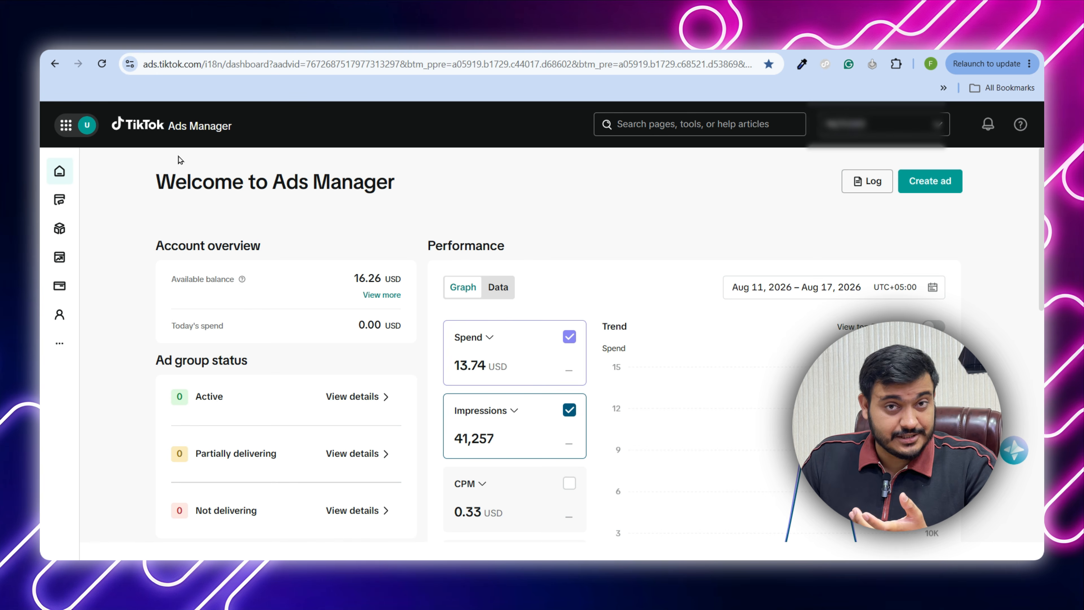
mouse_move(111, 175)
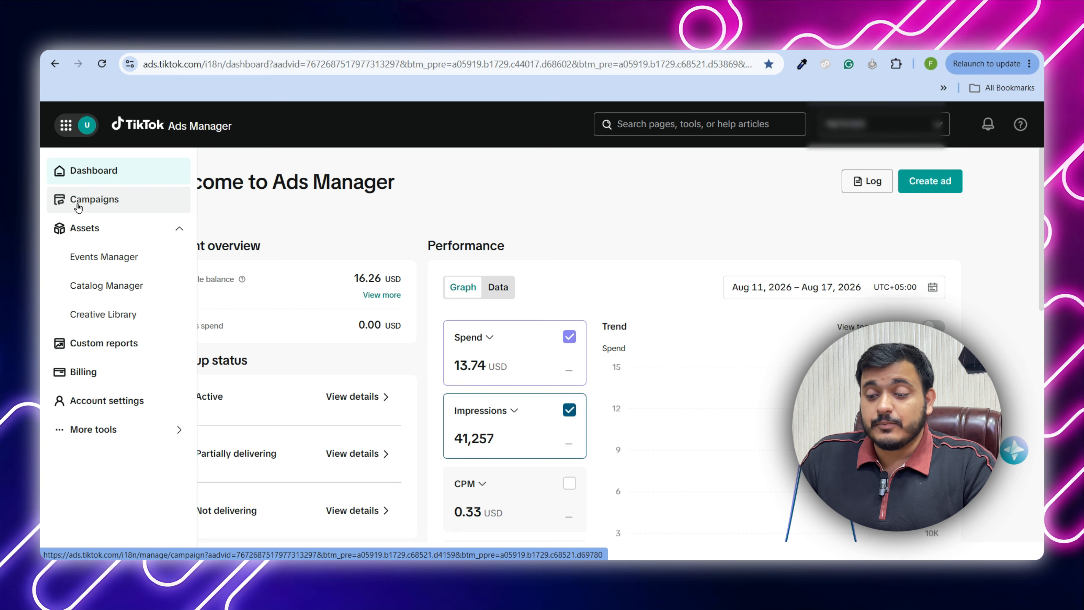
left_click(112, 202)
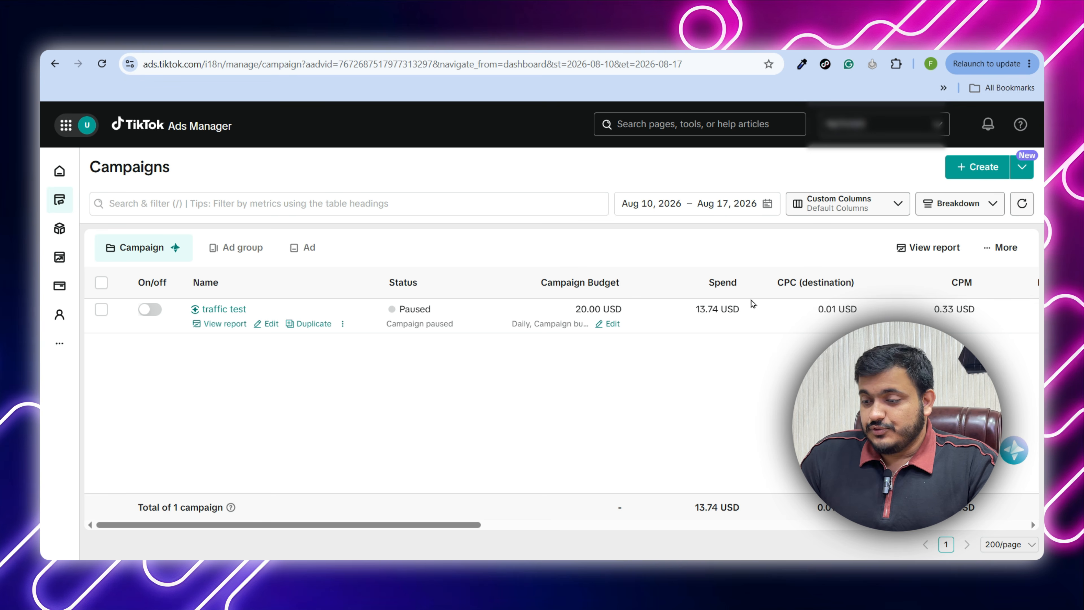
left_click(978, 167)
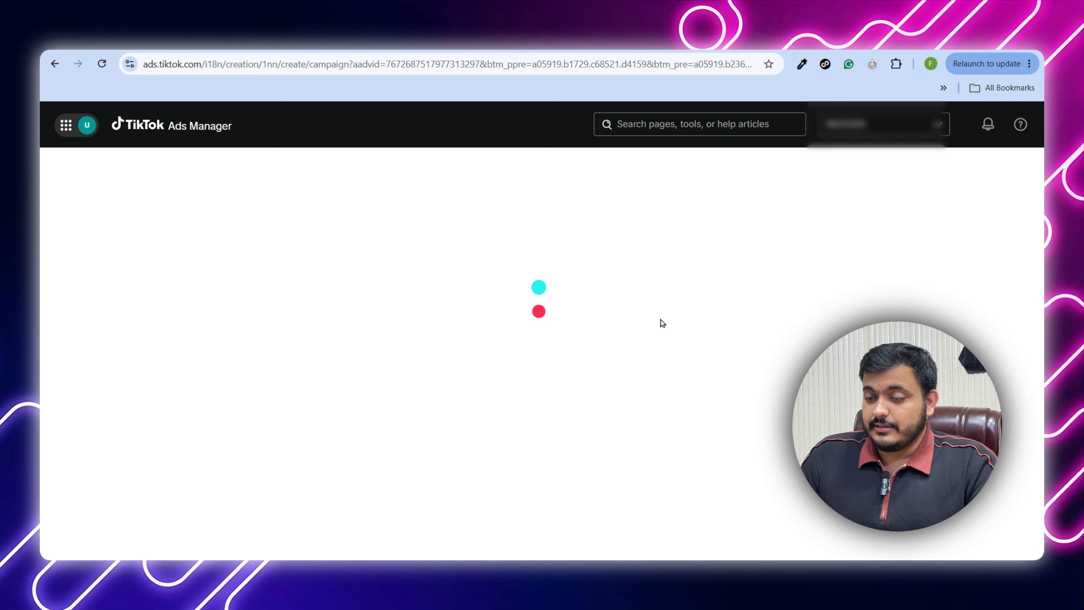
Review the available advertising objectives and choose Sales for the new campaign.
left_click_drag(304, 206, 431, 210)
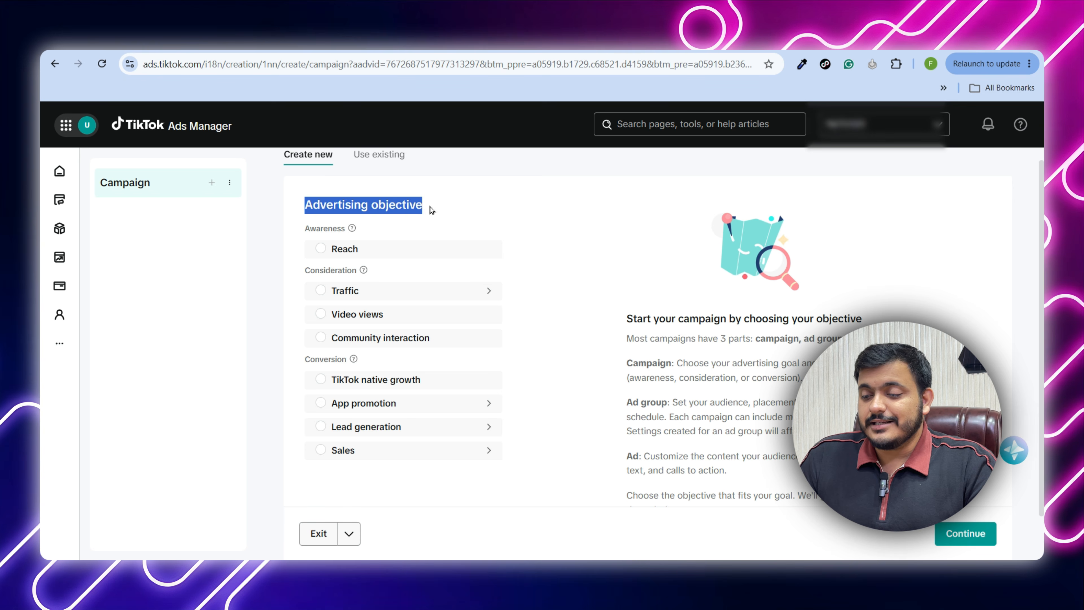
left_click(431, 209)
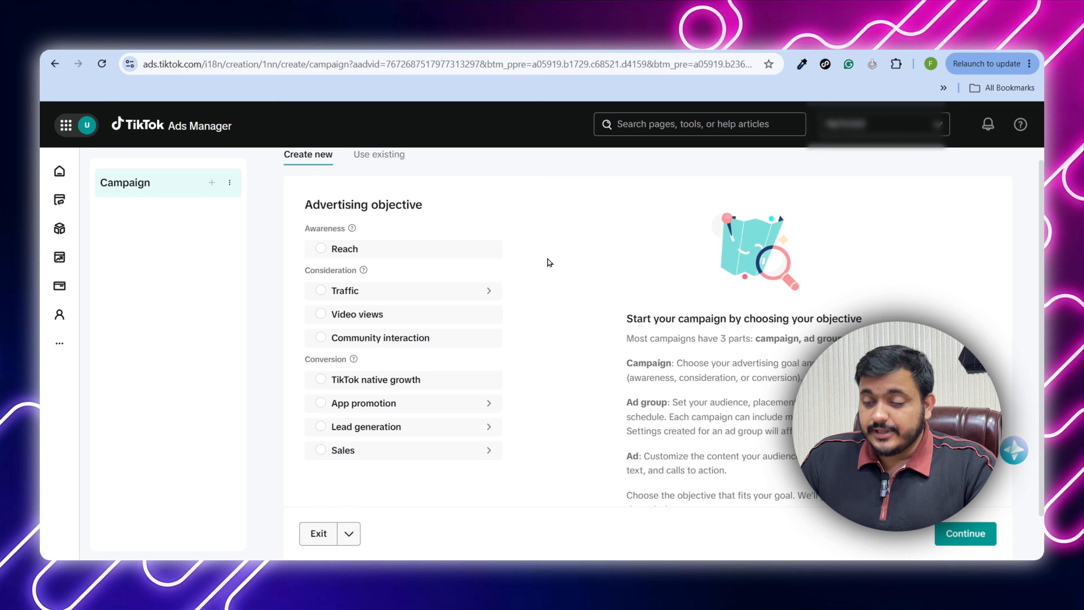
scroll(550, 262, "down", 1)
scroll(406, 247, "up", 1)
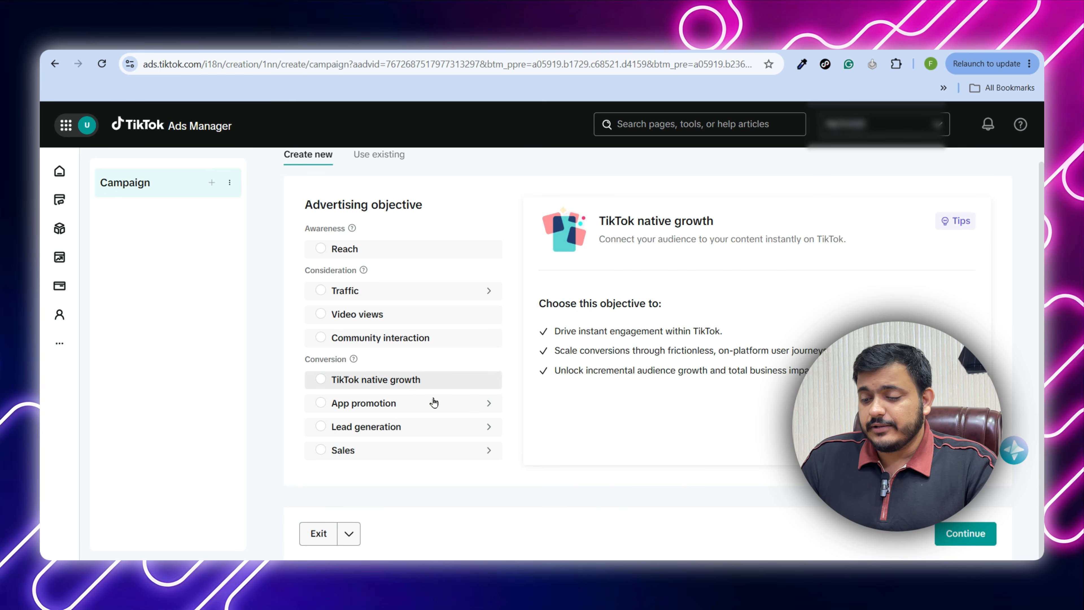
scroll(376, 430, "down", 1)
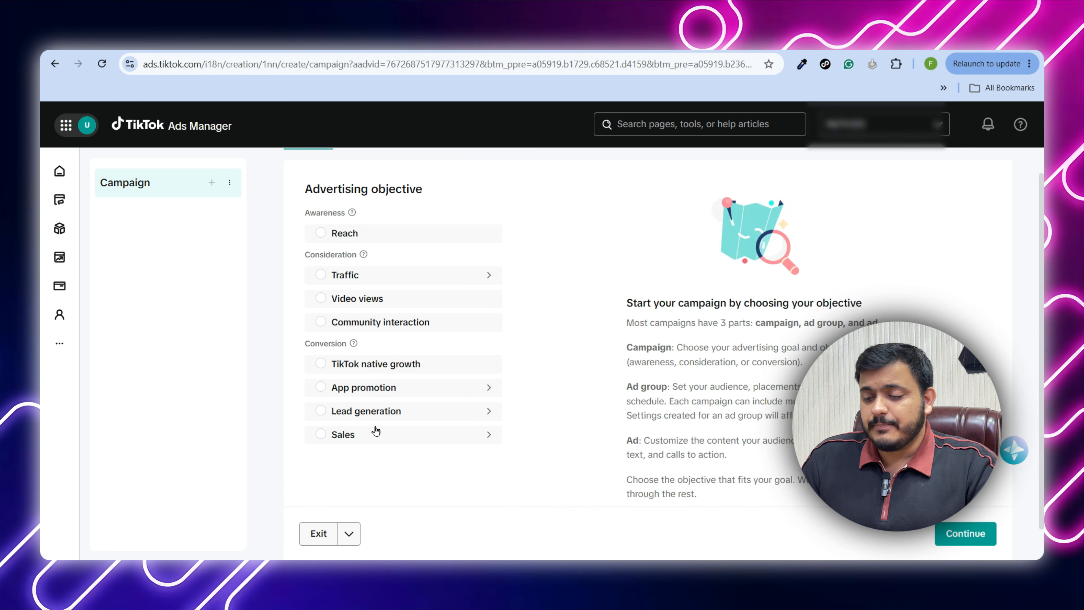
left_click(392, 443)
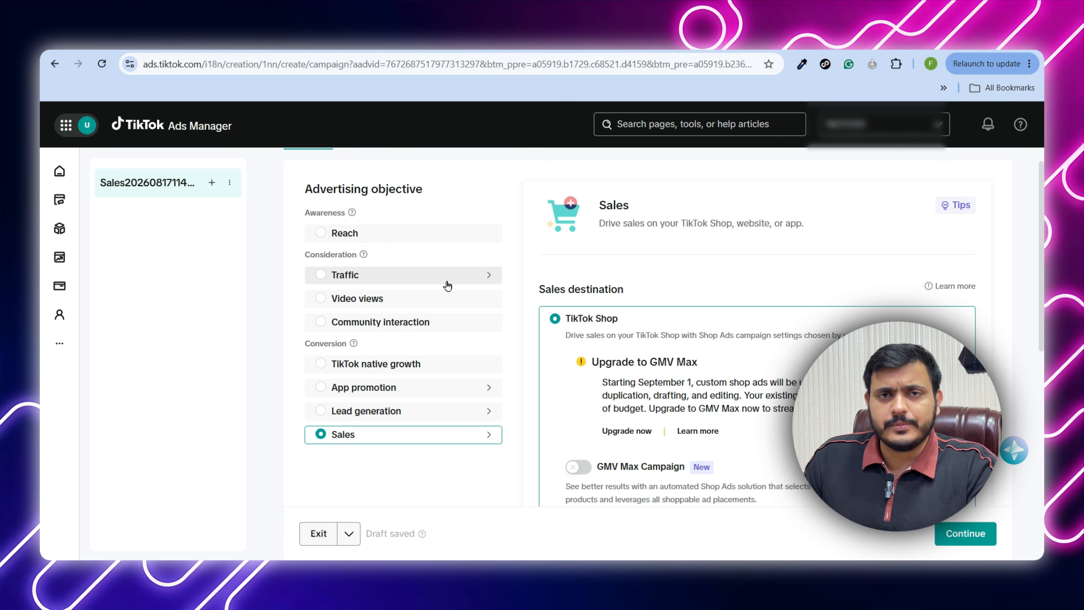
Review the sales destination options and set the destination to Website.
scroll(655, 386, "down", 2)
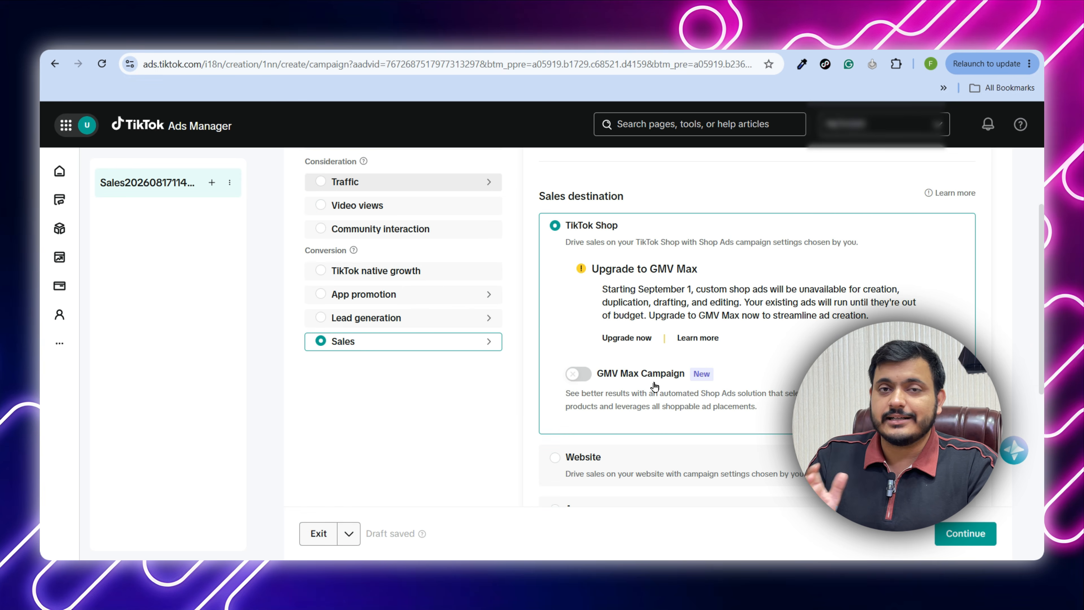
scroll(598, 380, "down", 2)
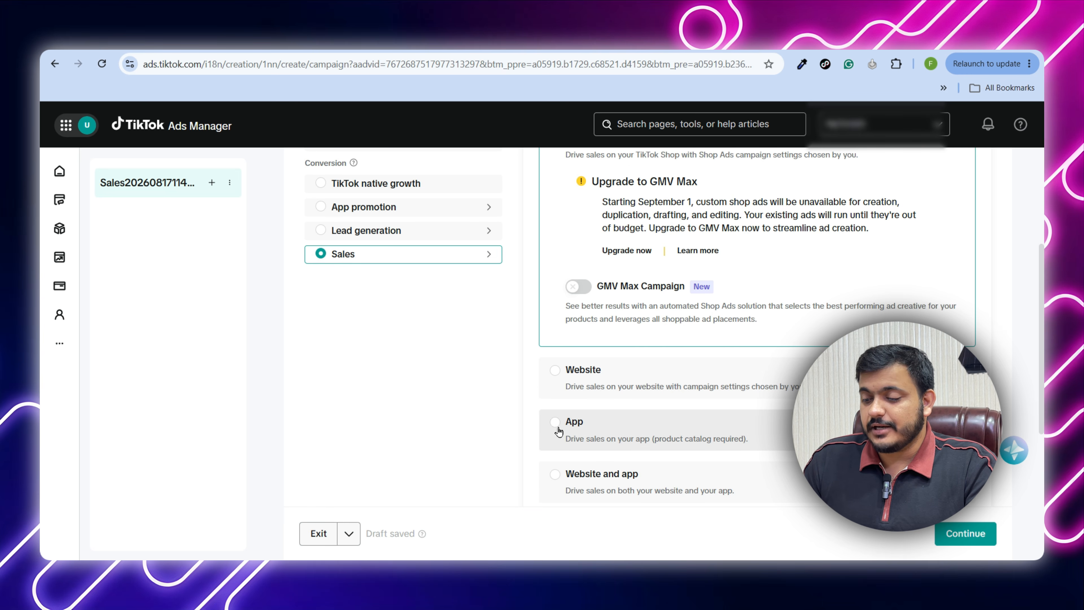
scroll(579, 453, "down", 1)
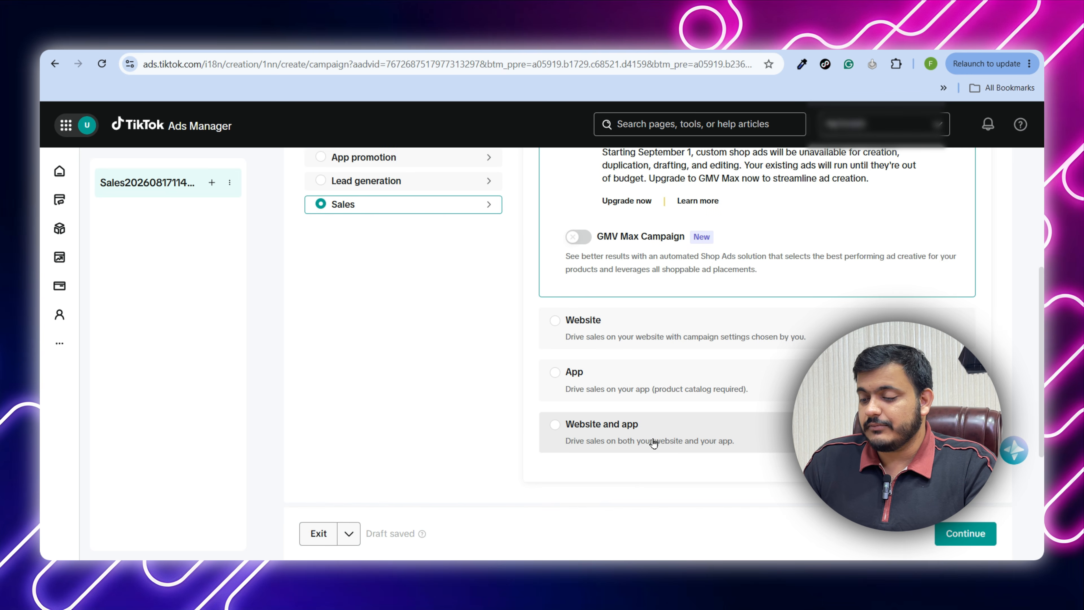
left_click(648, 338)
scroll(746, 342, "up", 1)
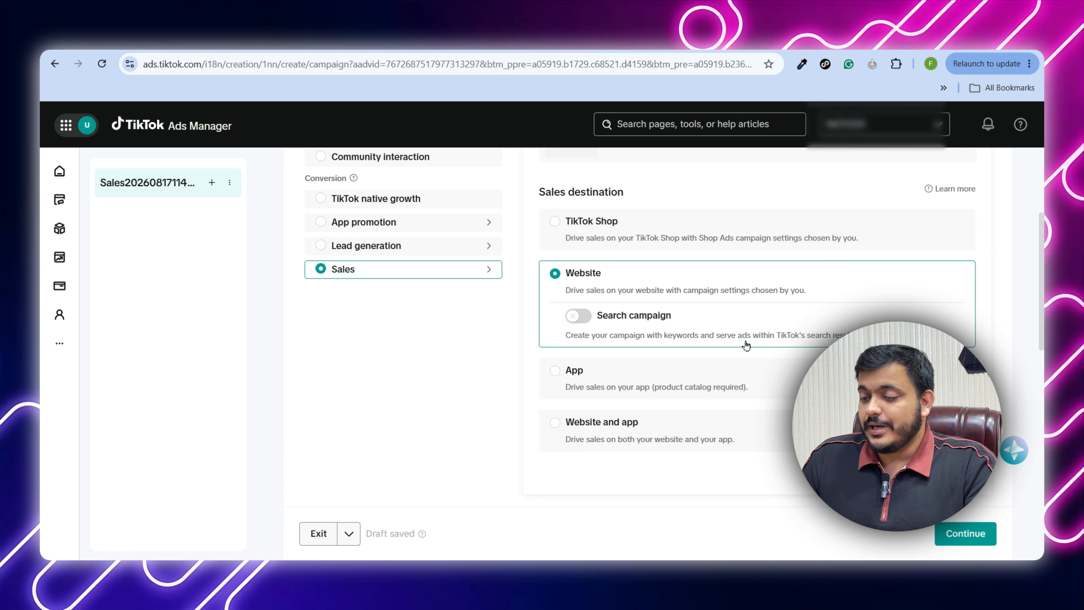
scroll(600, 331, "down", 1)
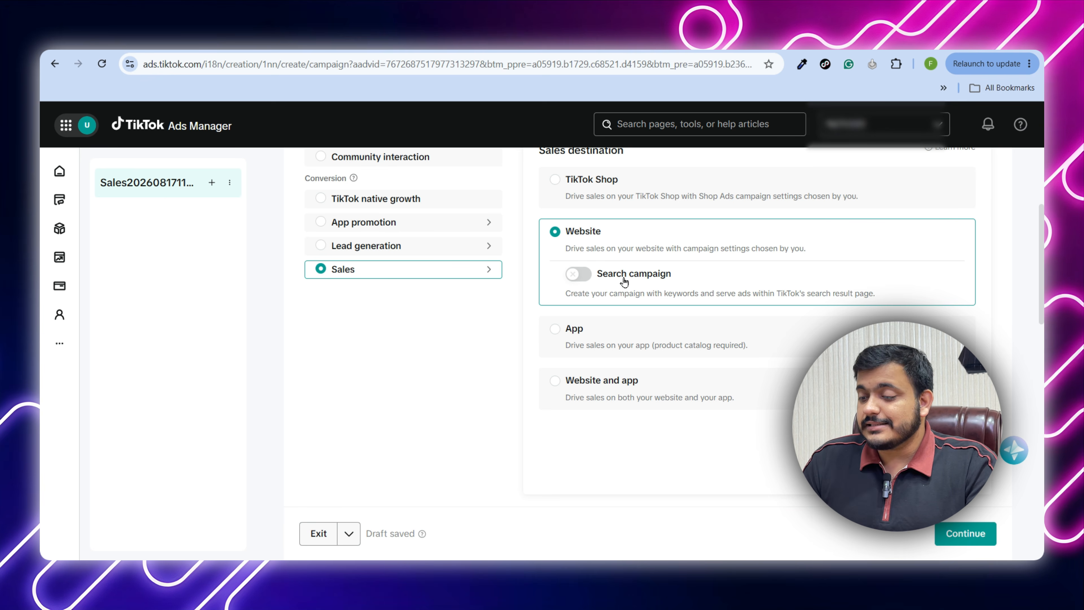
Turn Smart+ off for the campaign so that it uses manual setup.
scroll(624, 279, "down", 8)
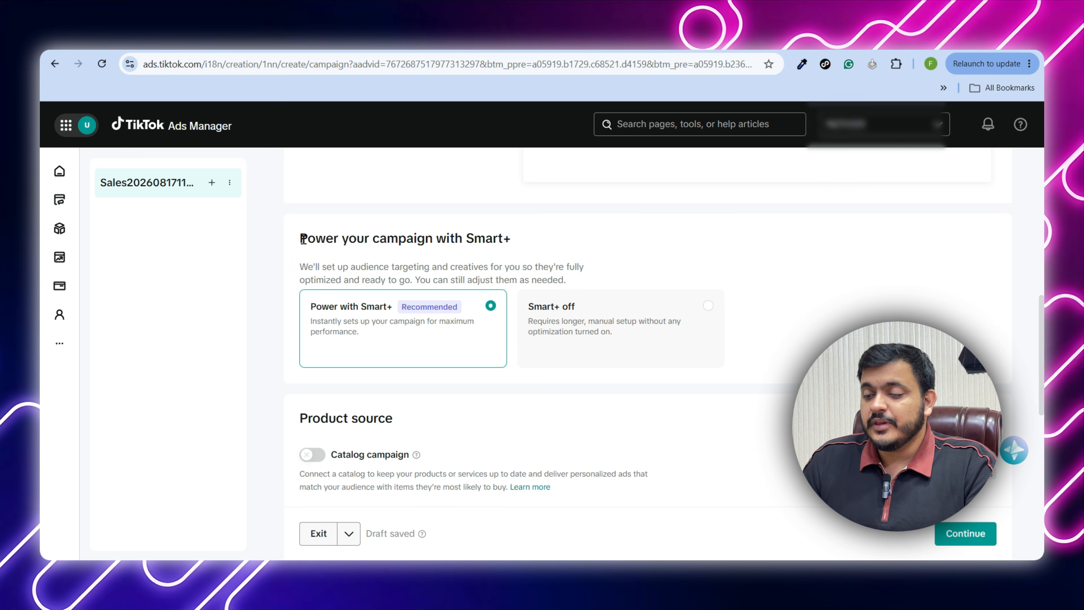
left_click_drag(301, 239, 523, 246)
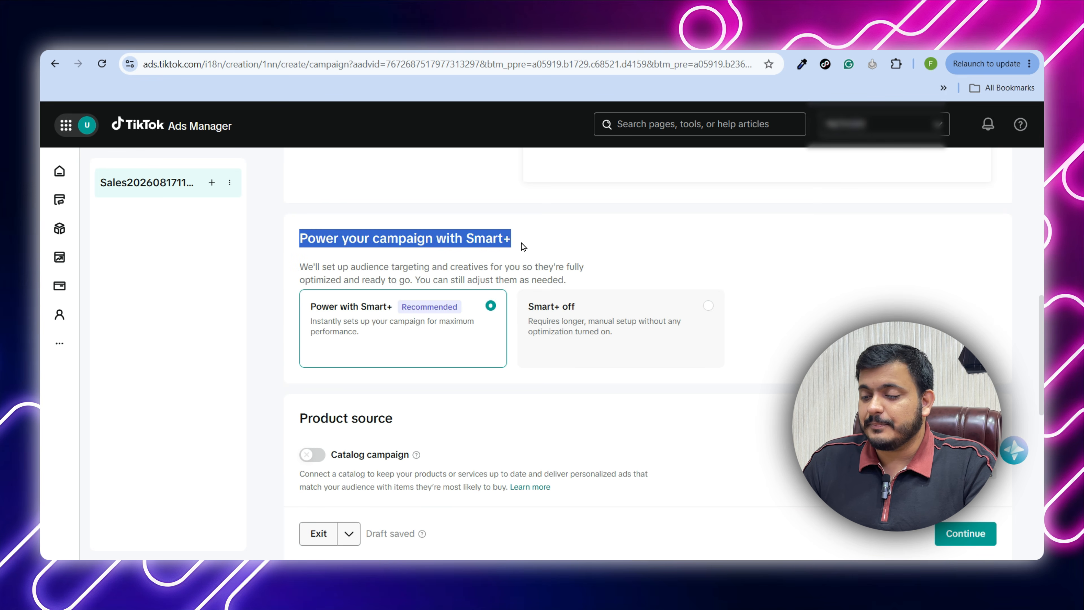
left_click(531, 242)
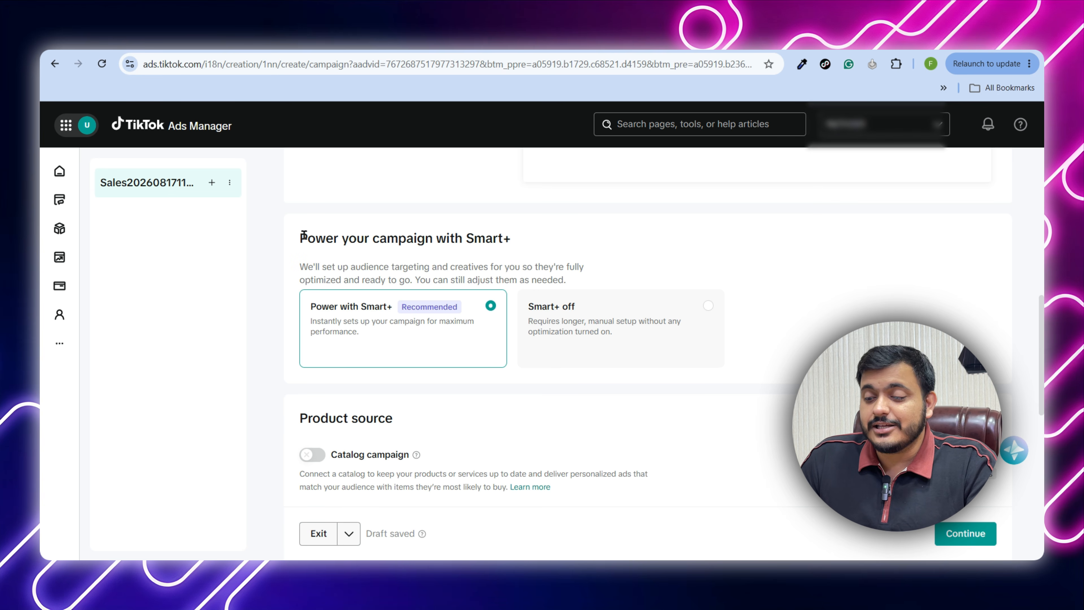
left_click_drag(298, 237, 528, 242)
left_click(528, 242)
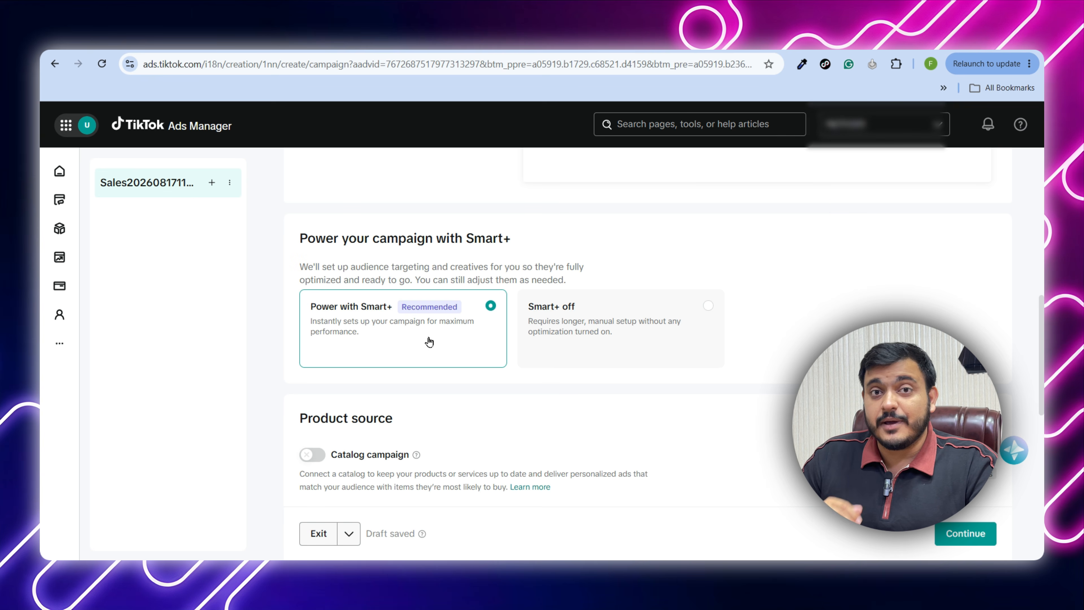
left_click(609, 326)
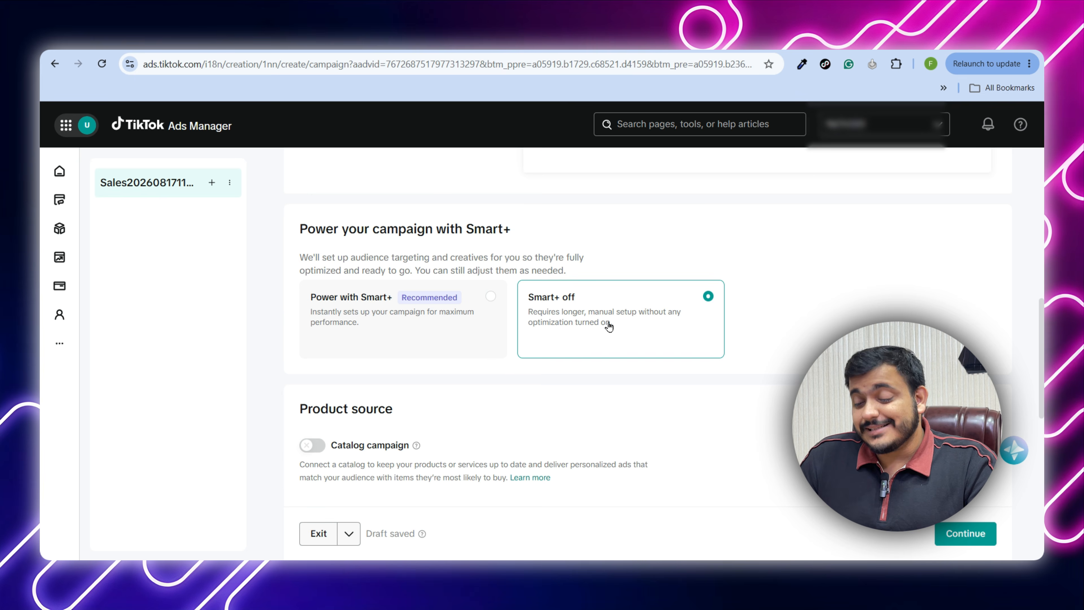
Replace the default campaign name with "test 2" in the campaign details.
scroll(609, 326, "down", 2)
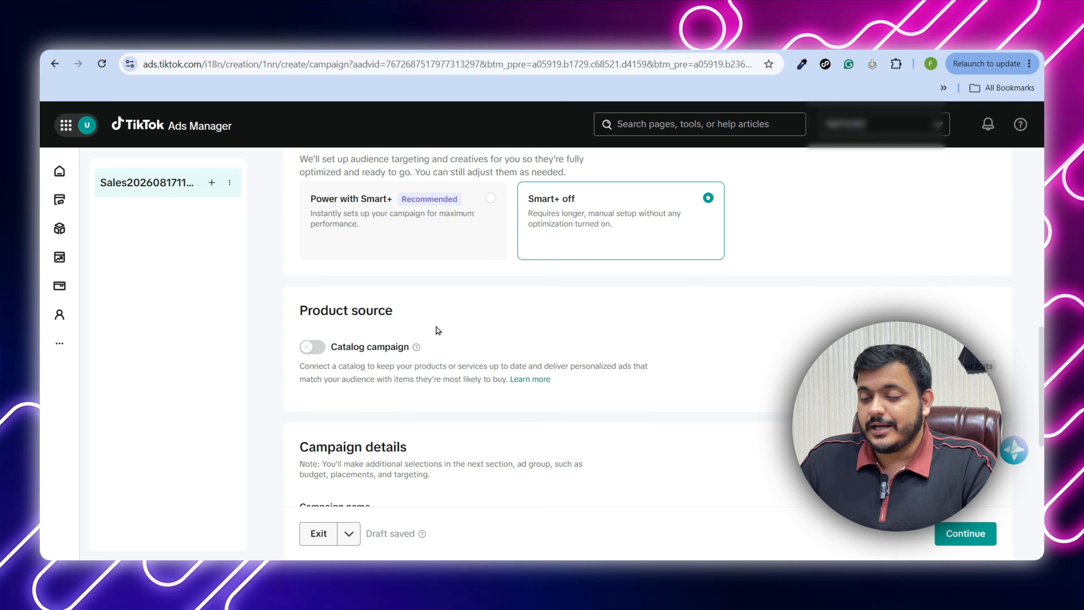
scroll(493, 333, "down", 3)
scroll(493, 332, "down", 2)
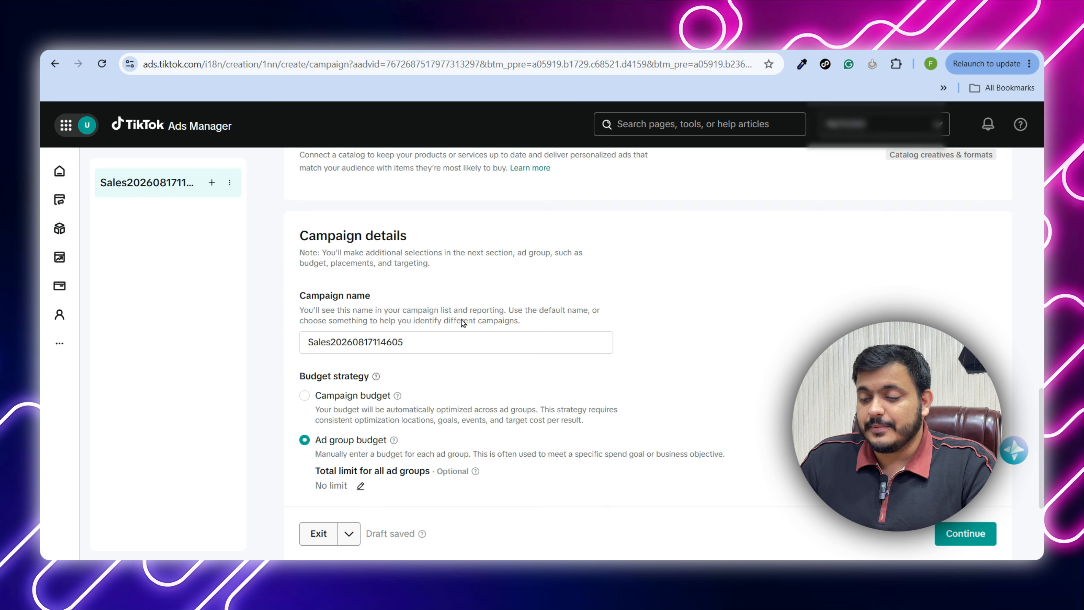
left_click_drag(419, 342, 364, 342)
double_click(329, 346)
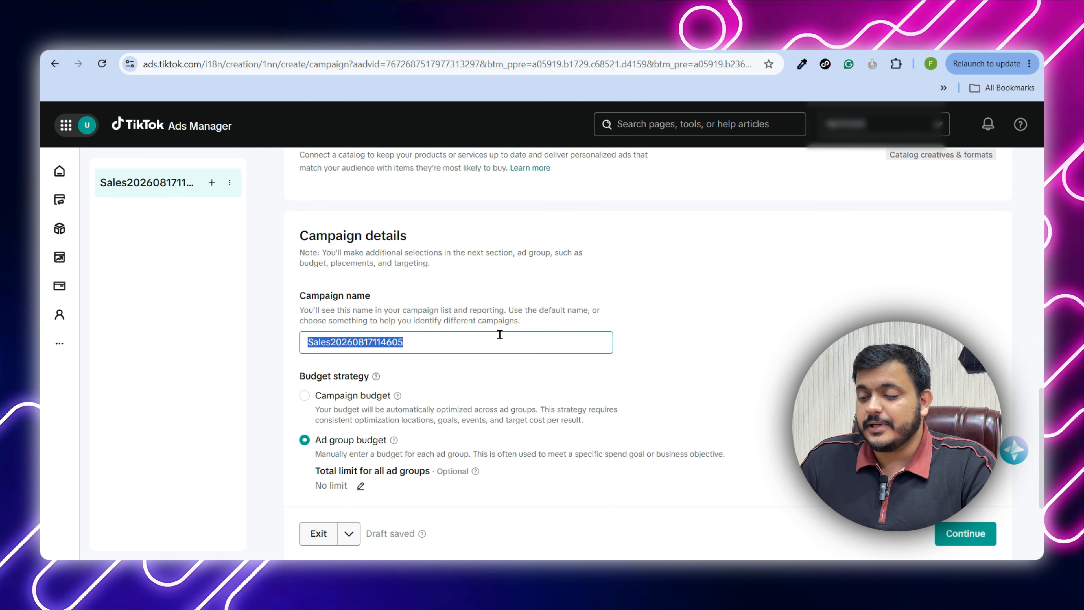
key("BackSpace")
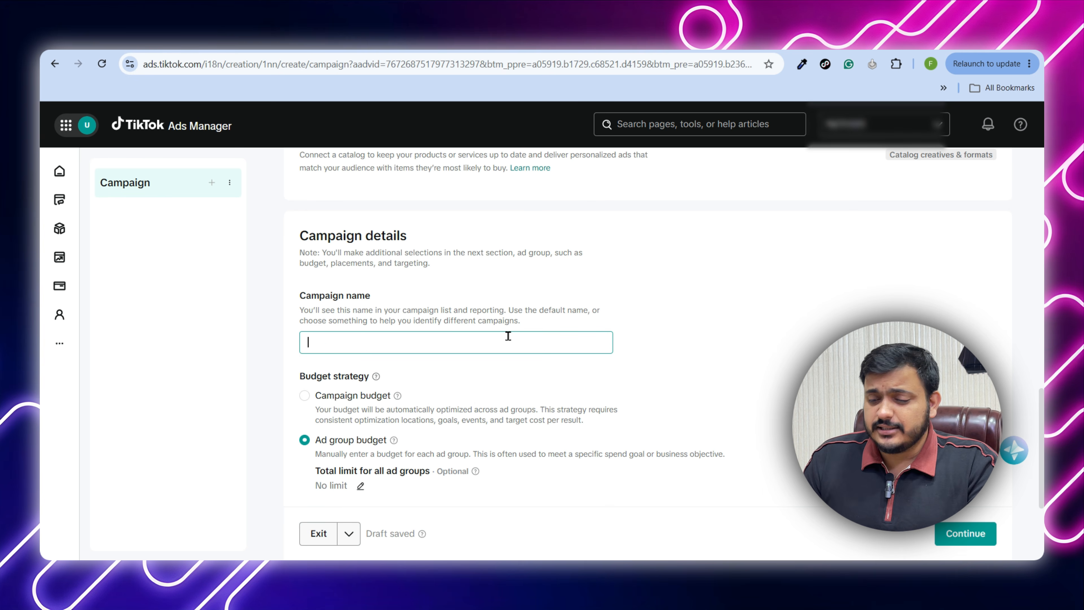
type("test")
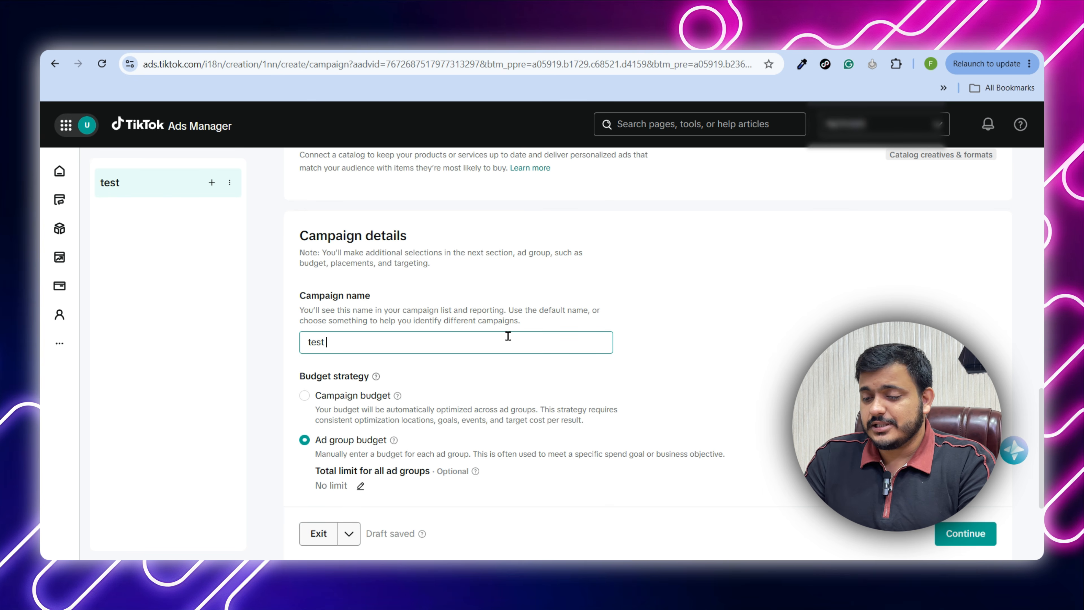
type(" 2")
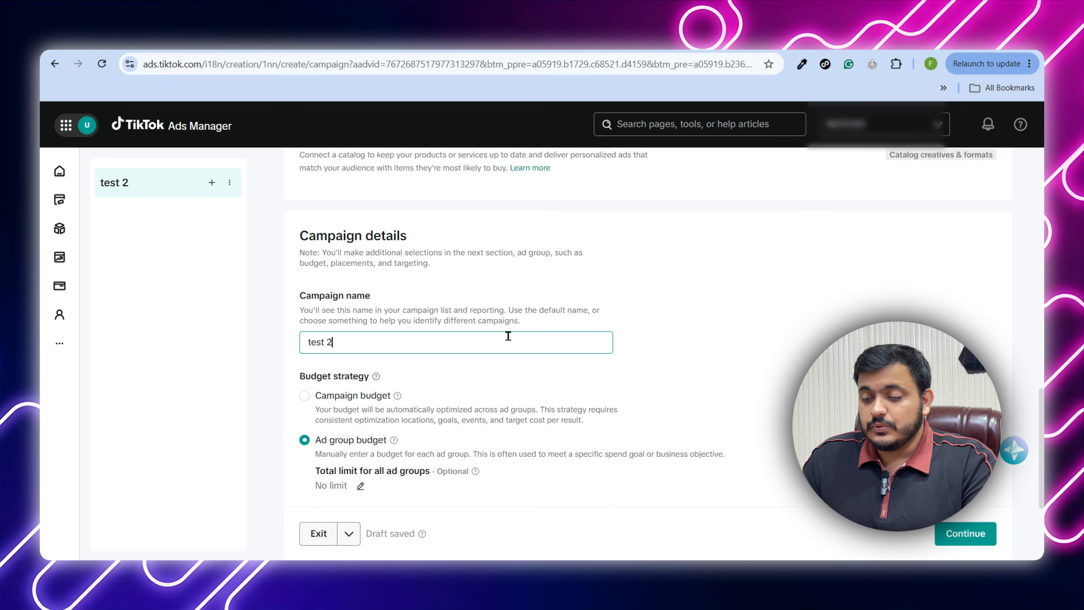
scroll(508, 336, "down", 2)
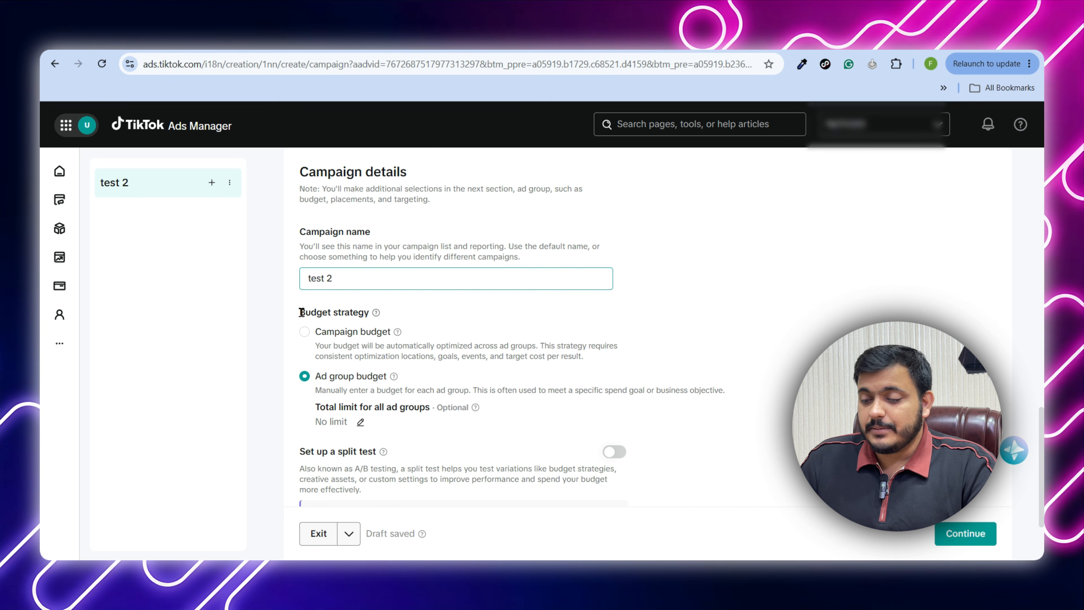
Review the budget strategy options for the campaign and choose Campaign budget.
left_click_drag(300, 313, 397, 306)
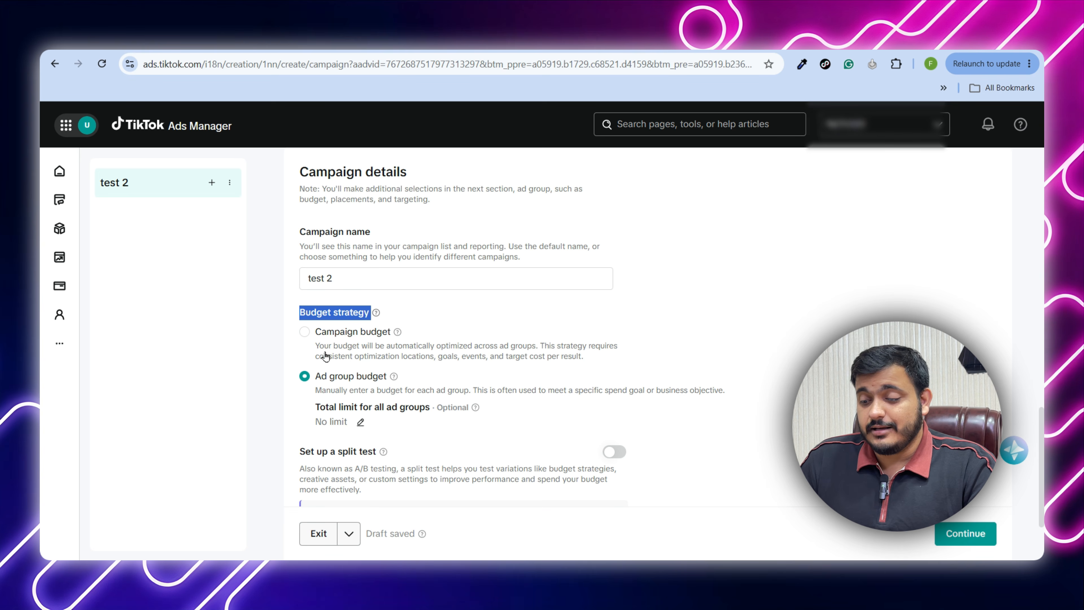
mouse_move(398, 334)
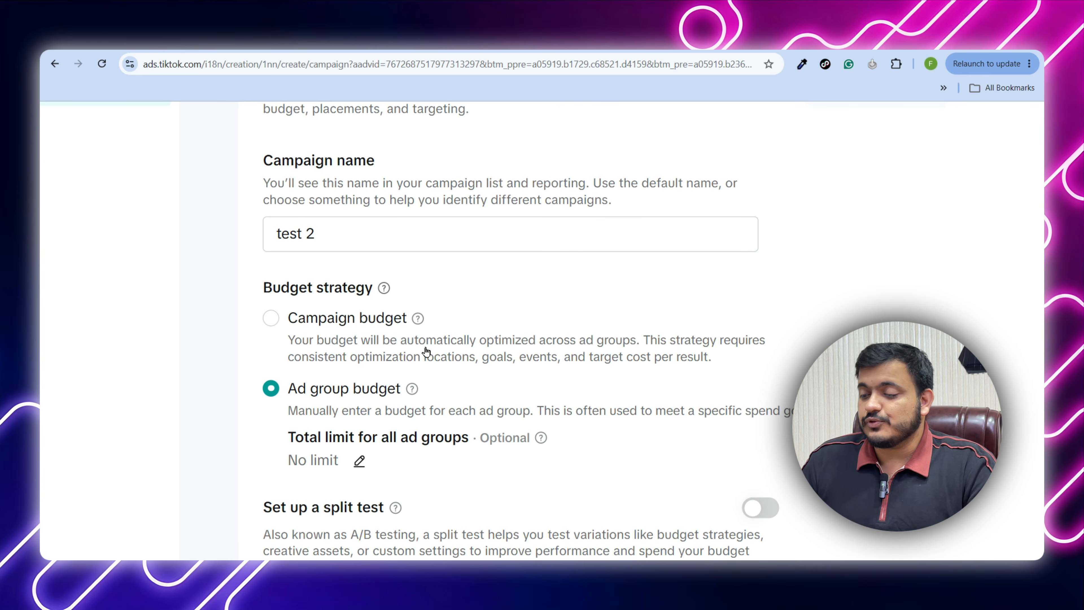
scroll(427, 350, "down", 1)
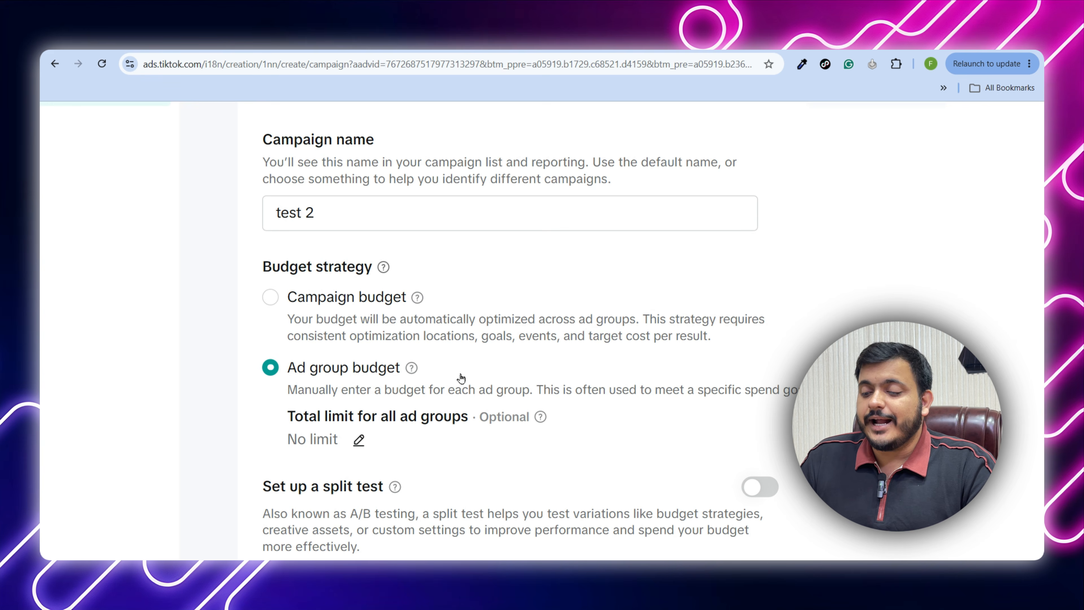
scroll(461, 378, "down", 1)
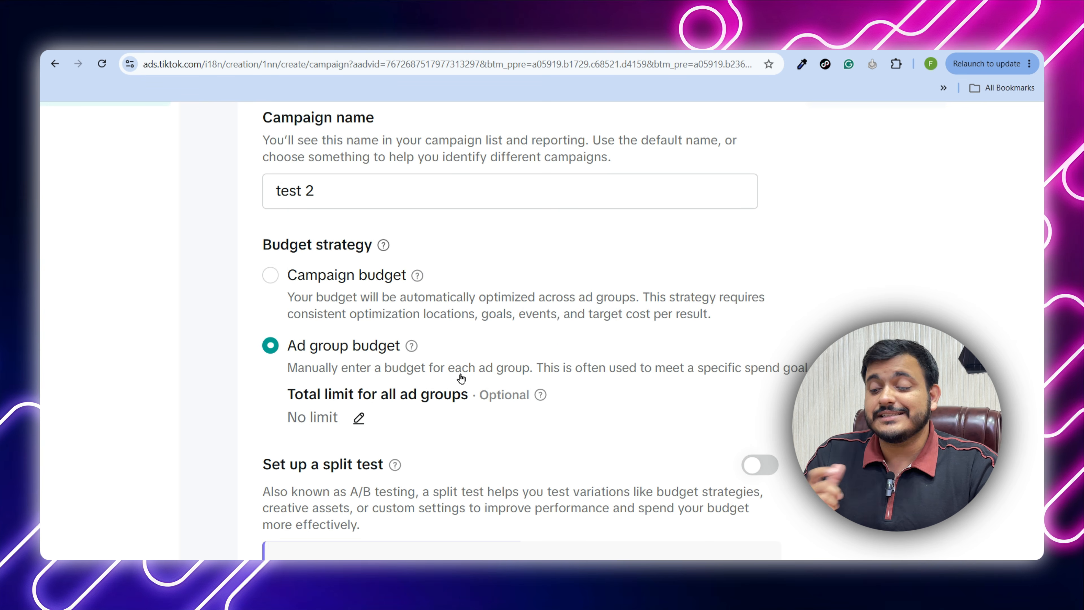
left_click(276, 280)
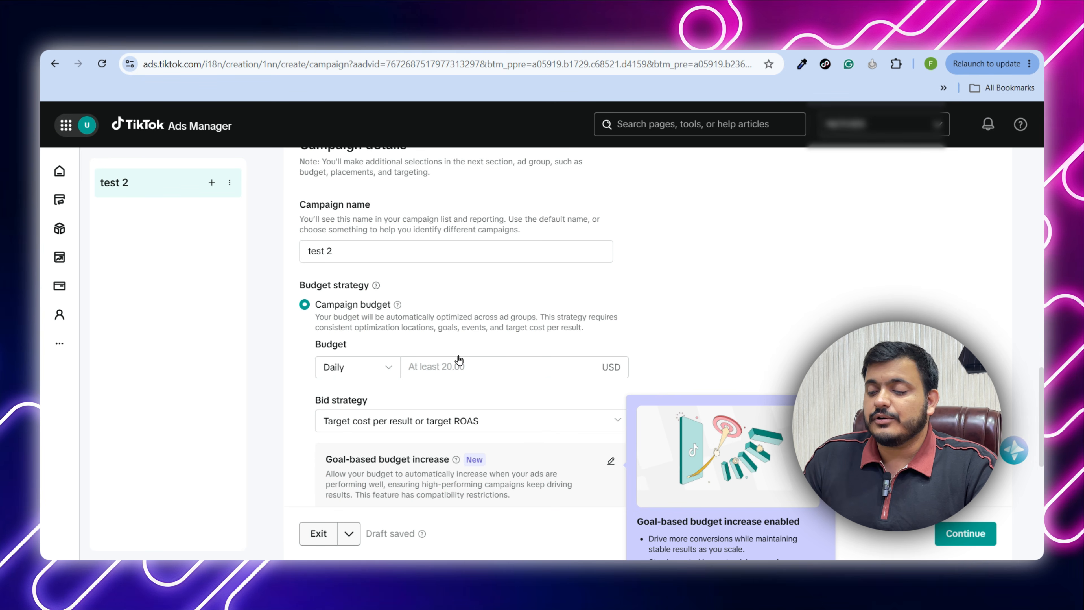
Set the daily campaign budget to 50 USD.
left_click(438, 367)
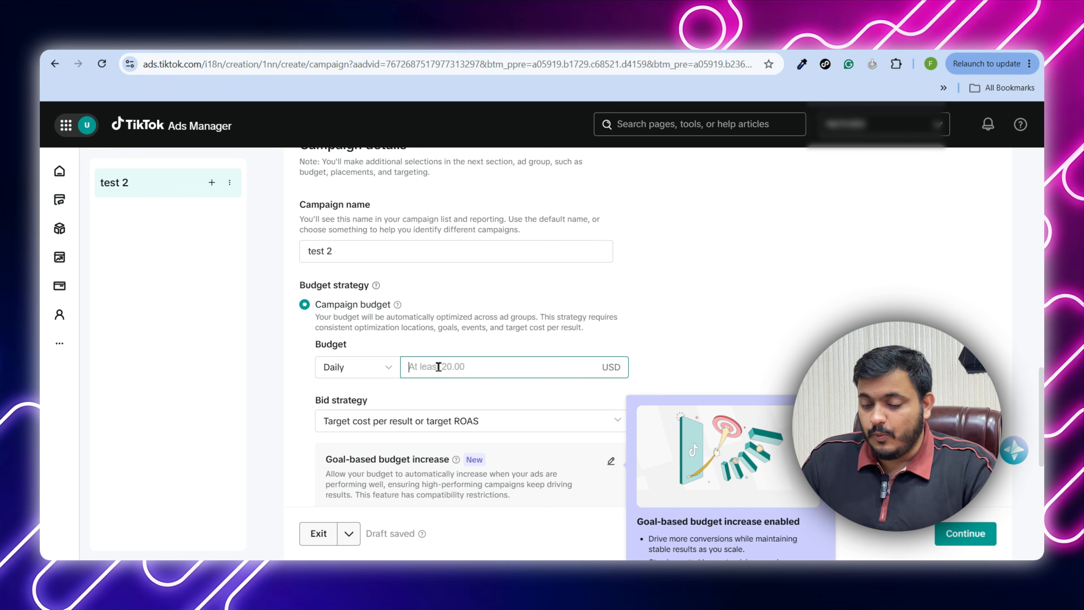
type("20")
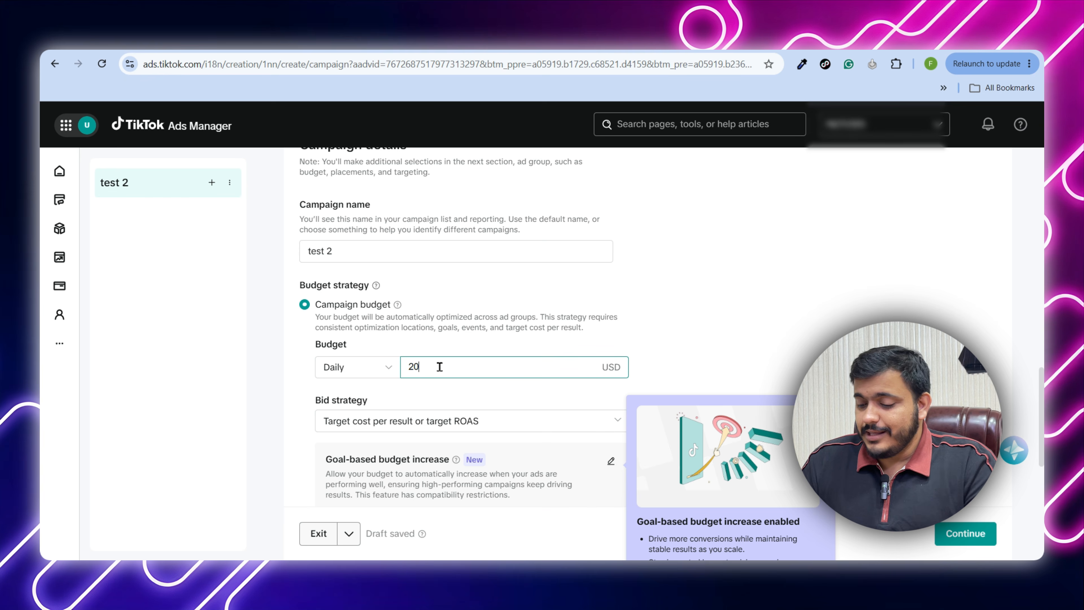
key("BackSpace")
key("BackSpace")
type("50")
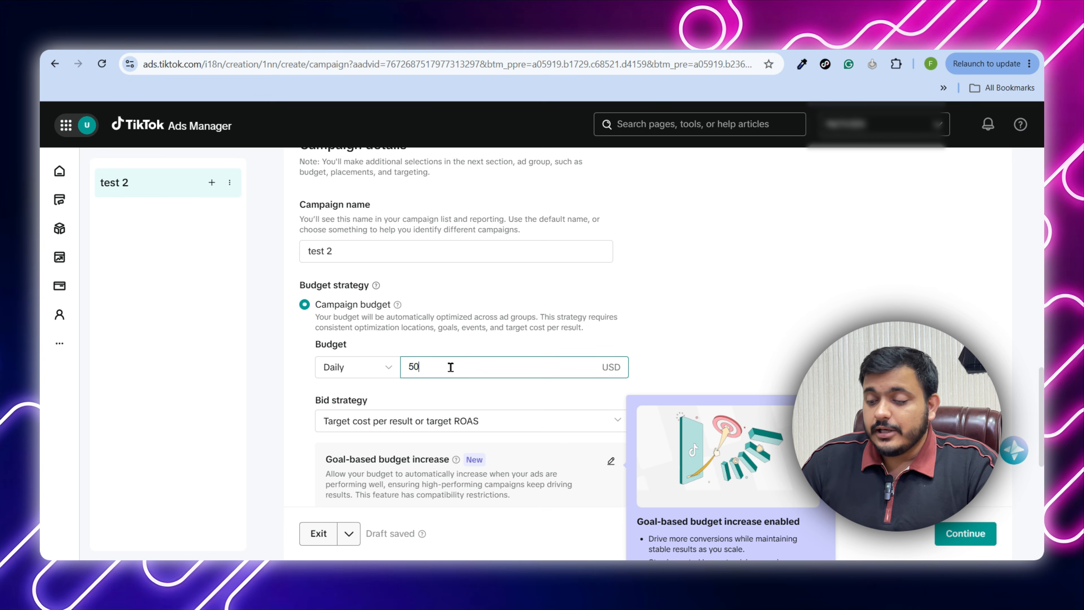
Change the campaign's bid strategy to Maximum results.
scroll(453, 370, "down", 1)
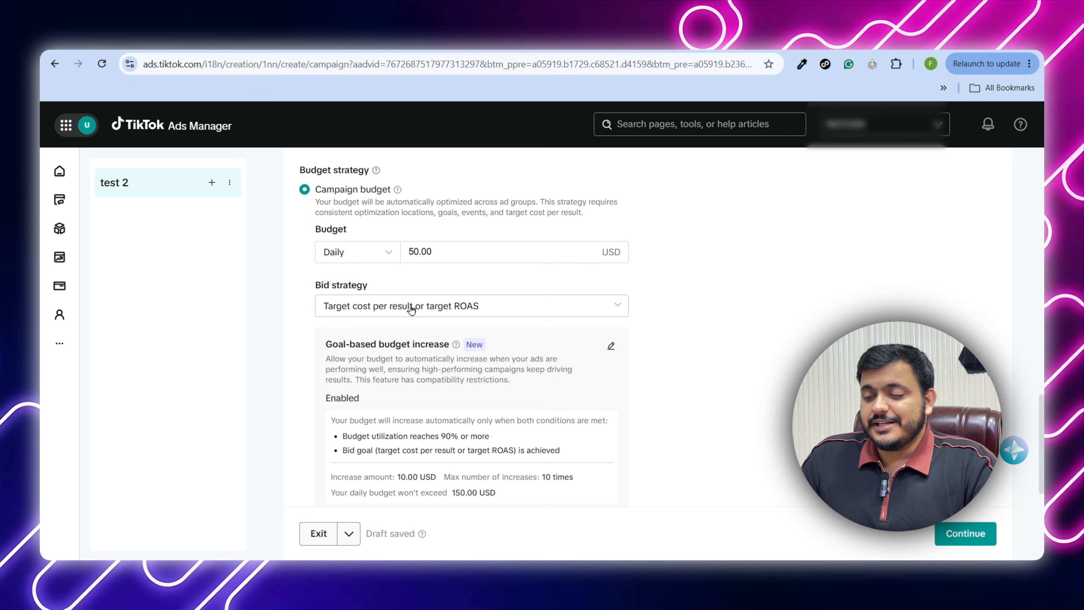
left_click(389, 310)
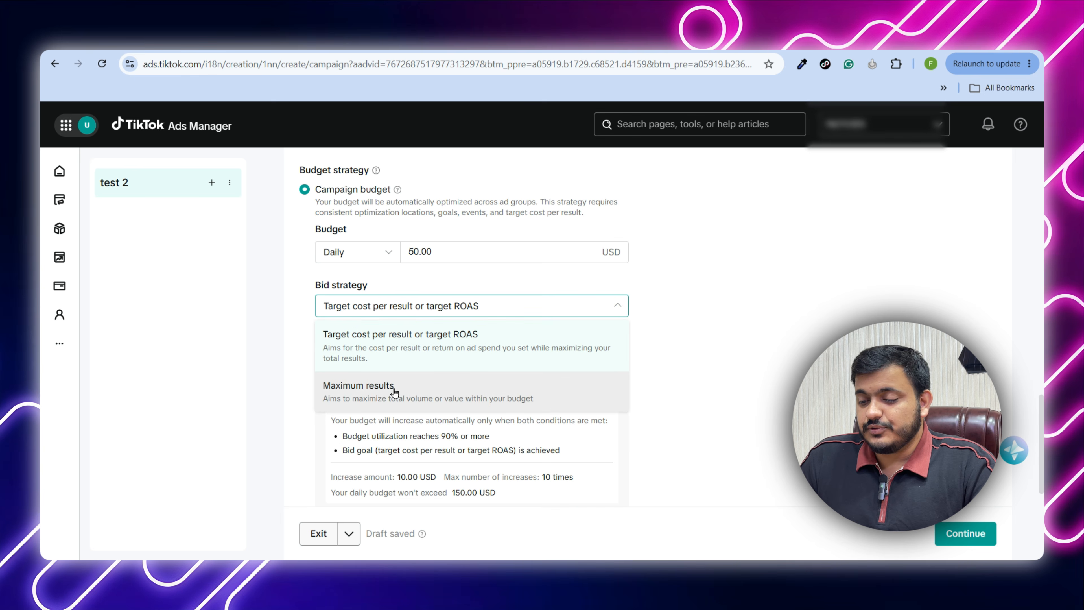
left_click(416, 390)
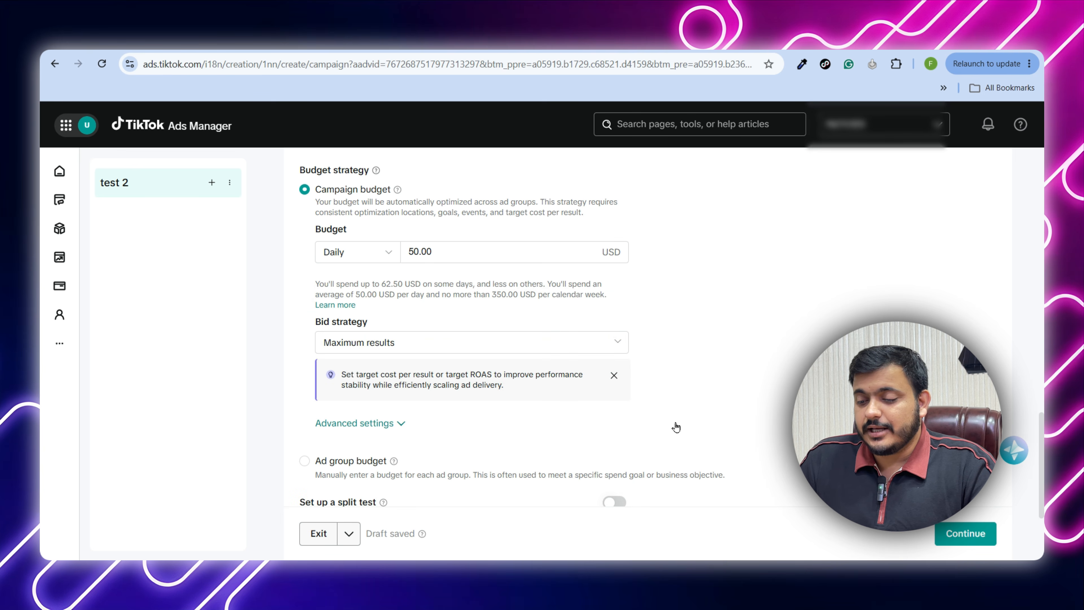
Review the remaining campaign settings, including the split test option, and continue to the ad group setup.
scroll(671, 428, "down", 1)
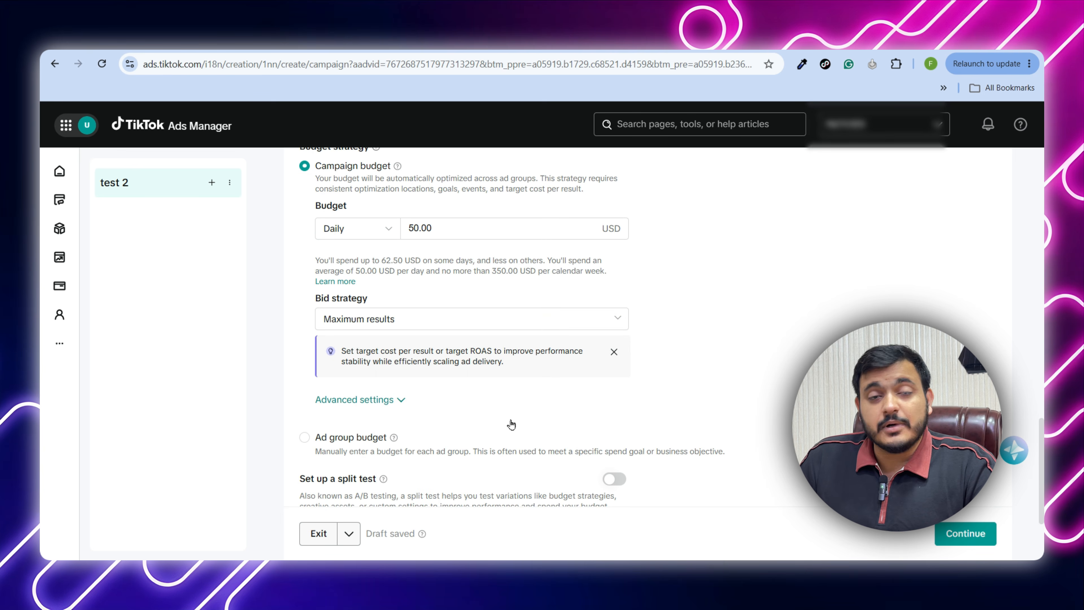
scroll(714, 354, "down", 3)
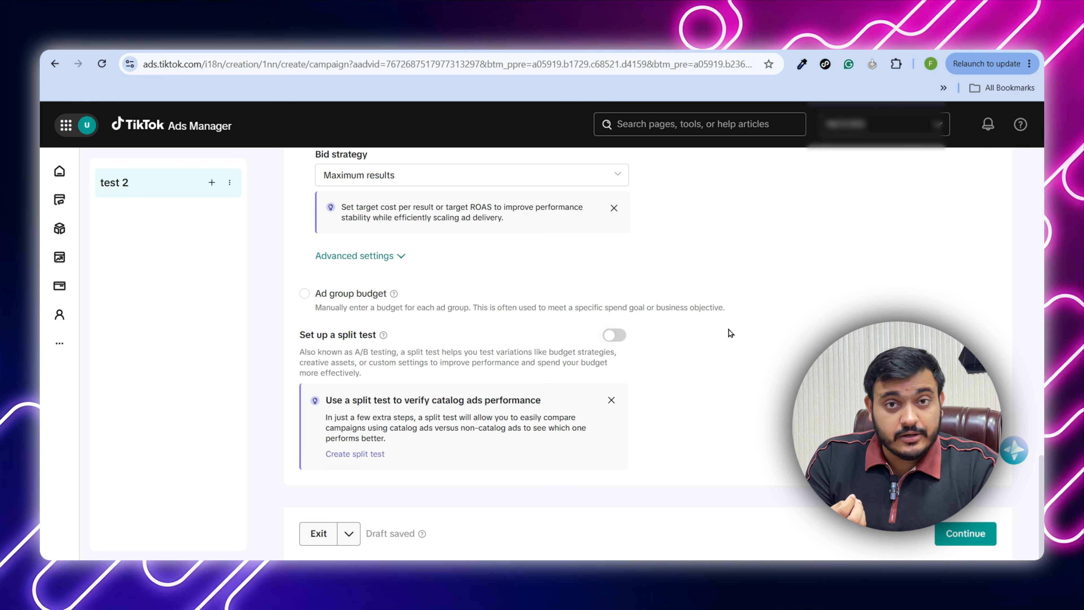
scroll(729, 330, "up", 1)
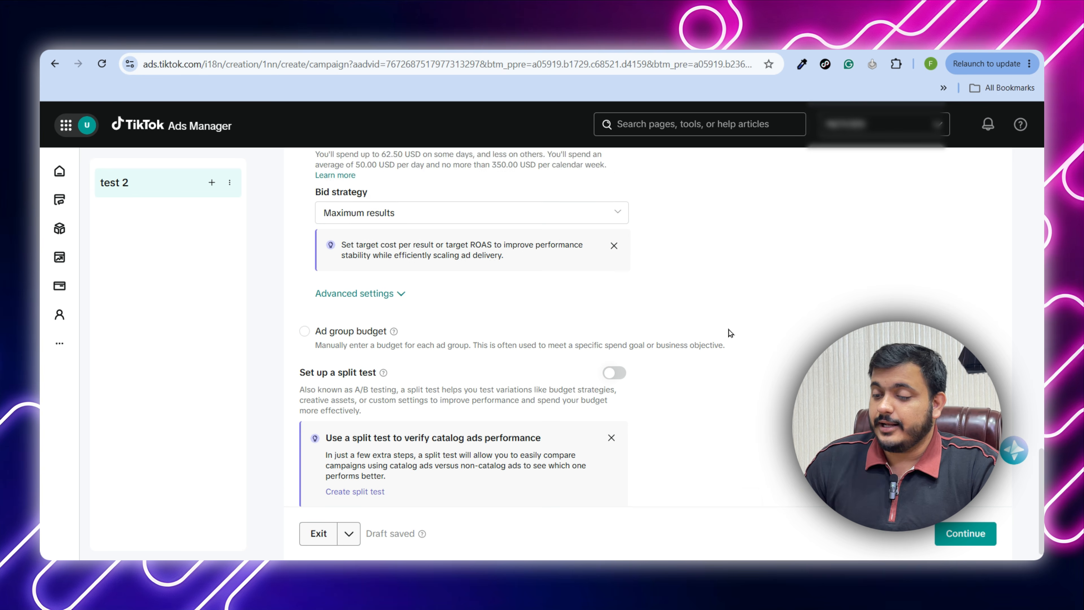
scroll(728, 330, "down", 1)
left_click(938, 526)
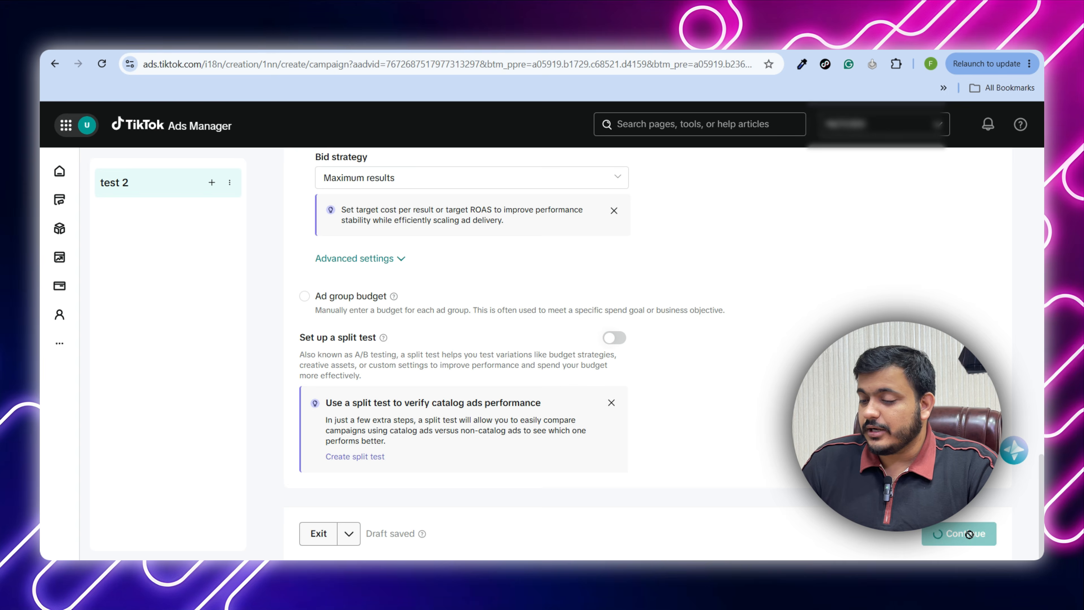
Replace the default ad group name with "test 2".
left_click_drag(323, 176, 402, 180)
left_click(403, 180)
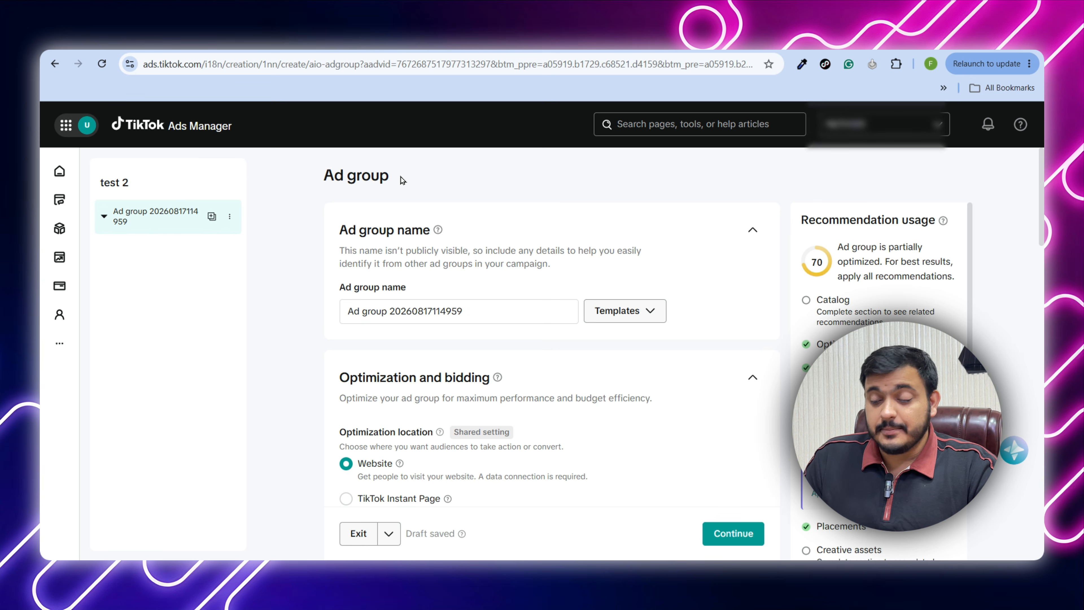
mouse_move(339, 292)
left_mouse_down()
mouse_move(500, 314)
mouse_move(332, 311)
left_mouse_up()
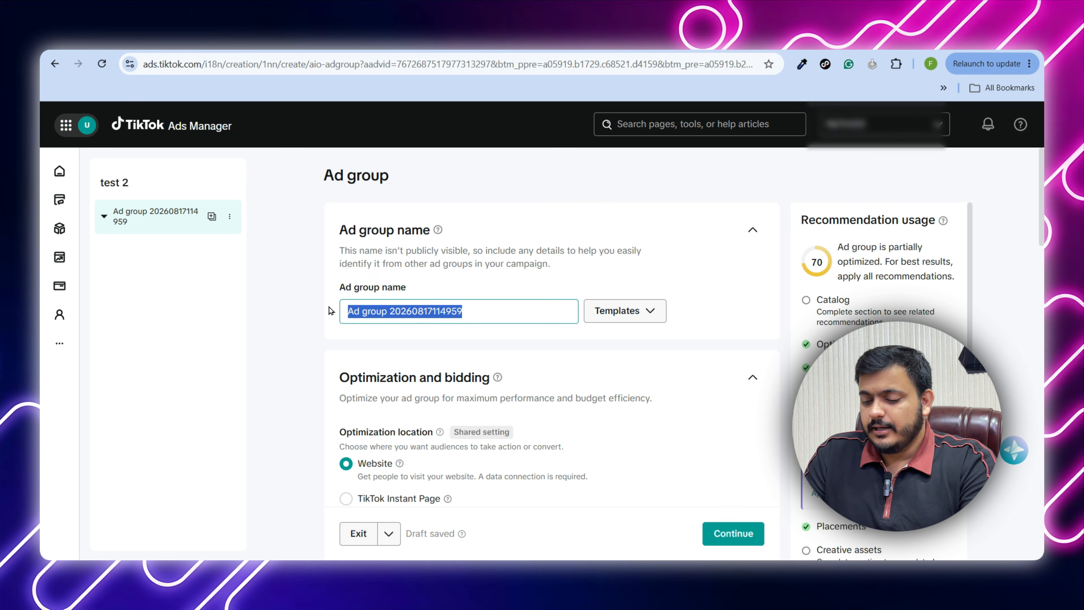
type("tes")
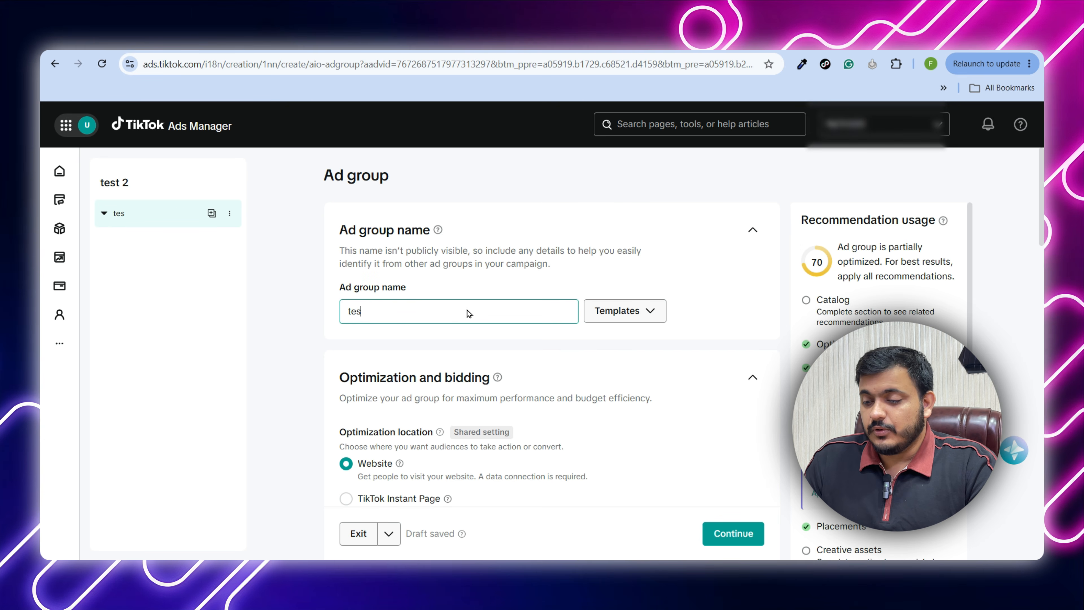
type("t 2")
Review the ad group's optimization location and choose Conversion as the optimization goal.
scroll(434, 310, "down", 2)
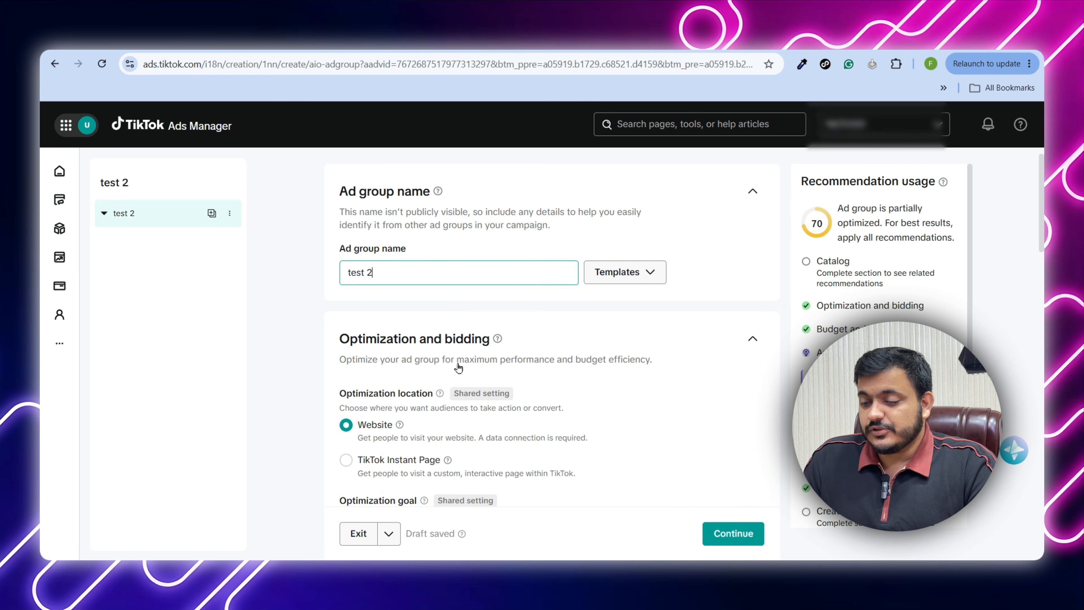
mouse_move(459, 364)
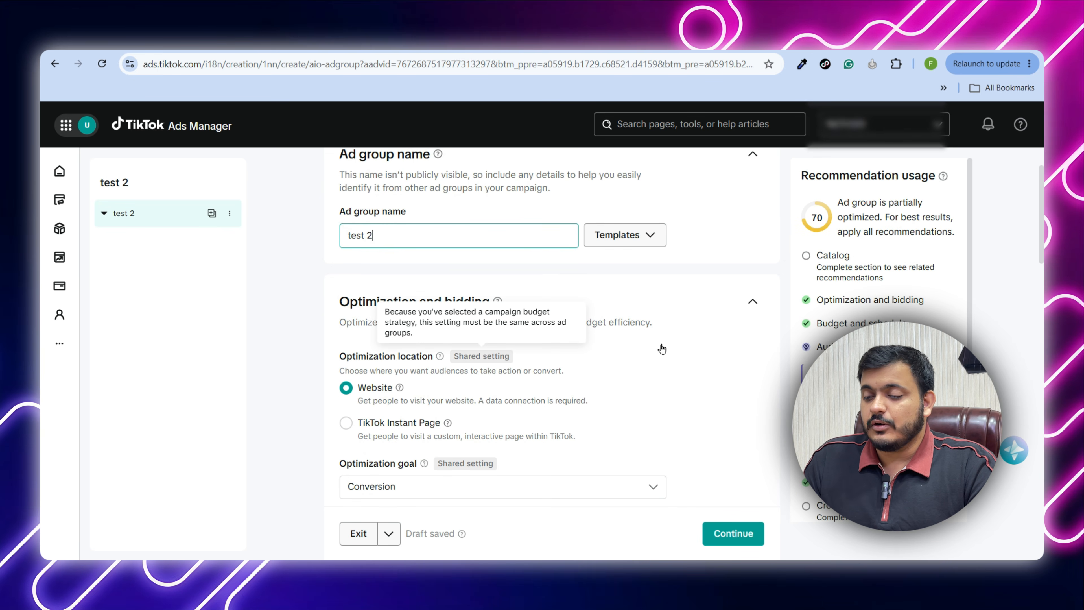
scroll(663, 376, "down", 2)
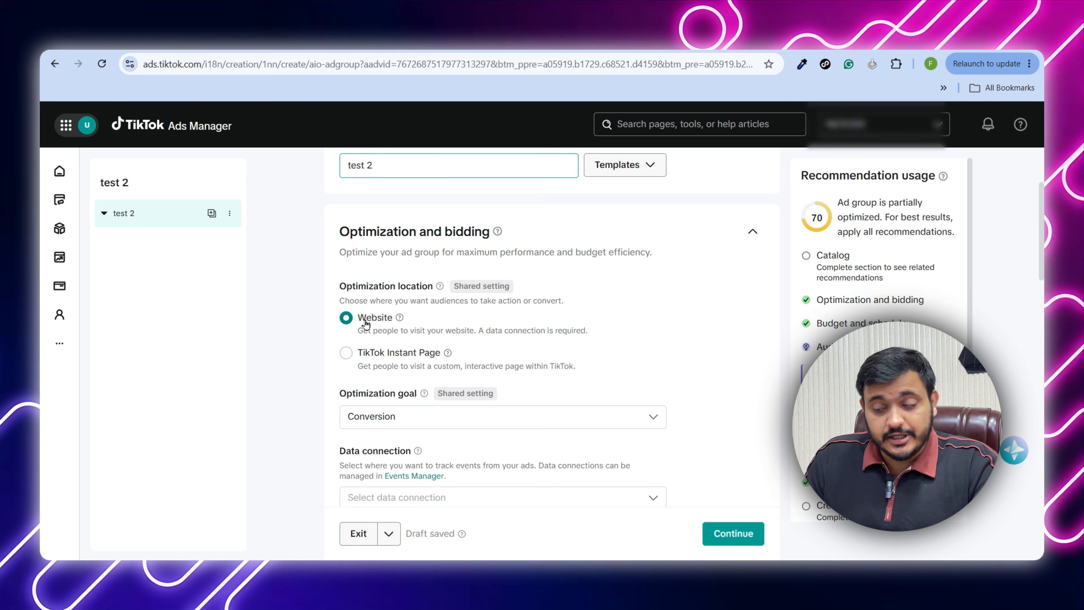
scroll(566, 320, "down", 2)
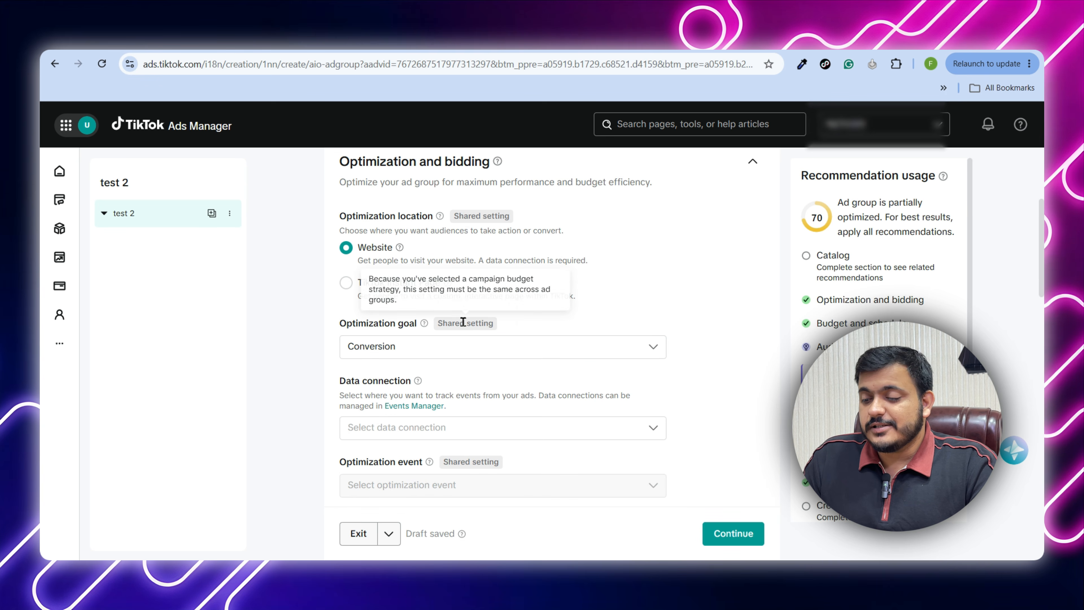
left_click(423, 356)
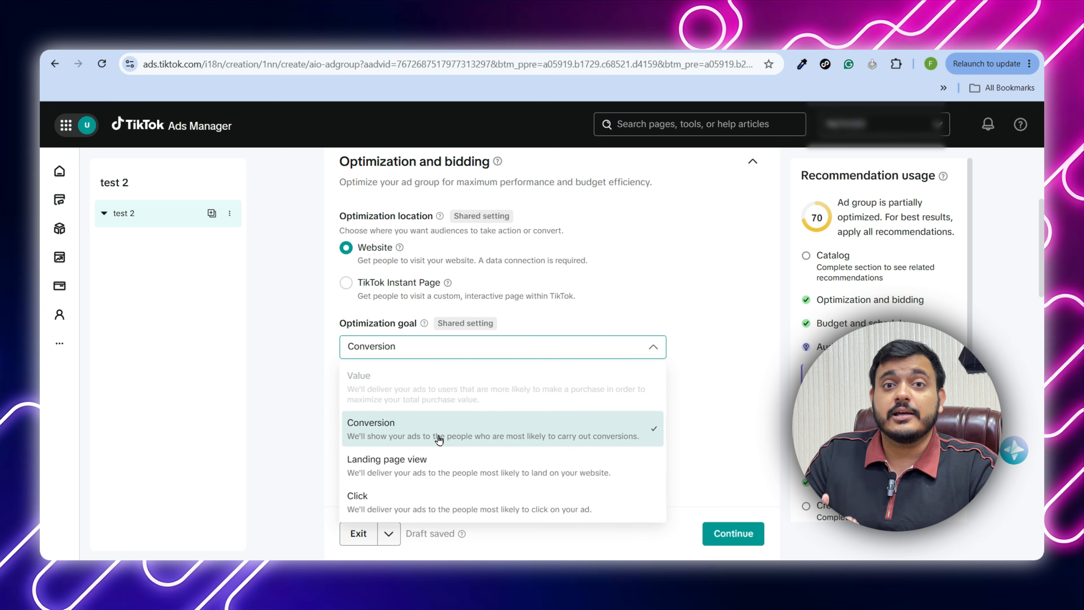
left_click(410, 440)
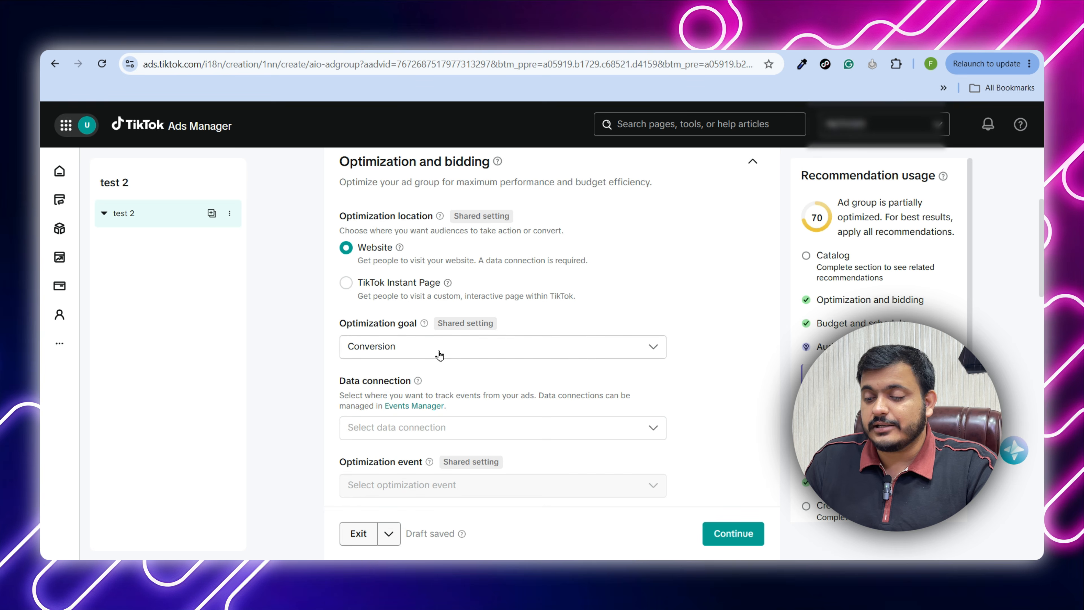
Examine the data connection requirements and the TikTok Pixel selection for the ad group, leaving the pixel unselected.
scroll(427, 348, "down", 2)
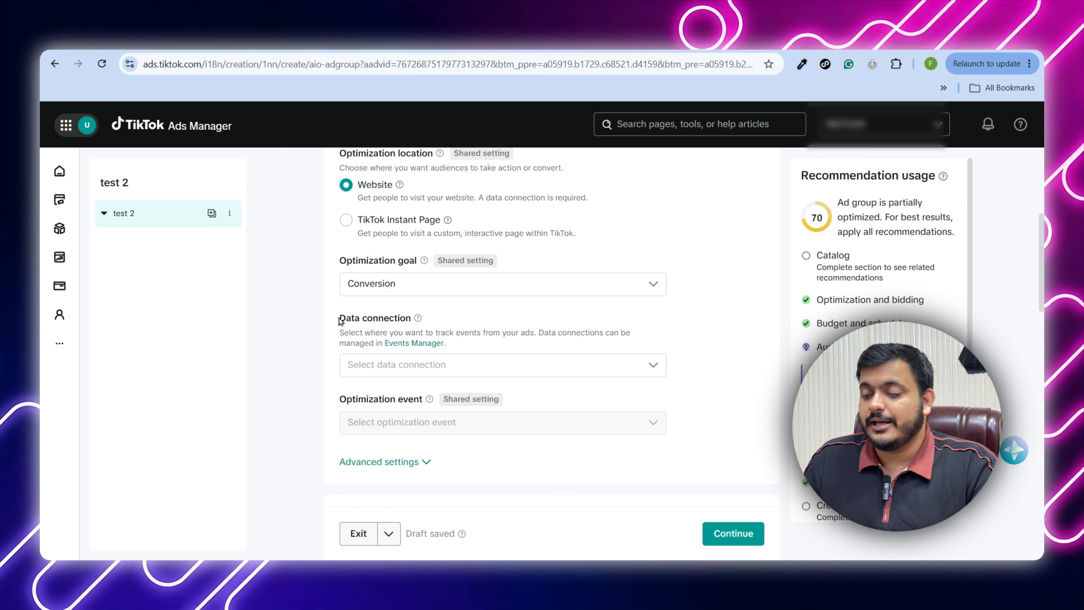
left_click_drag(341, 320, 415, 318)
left_click(449, 318)
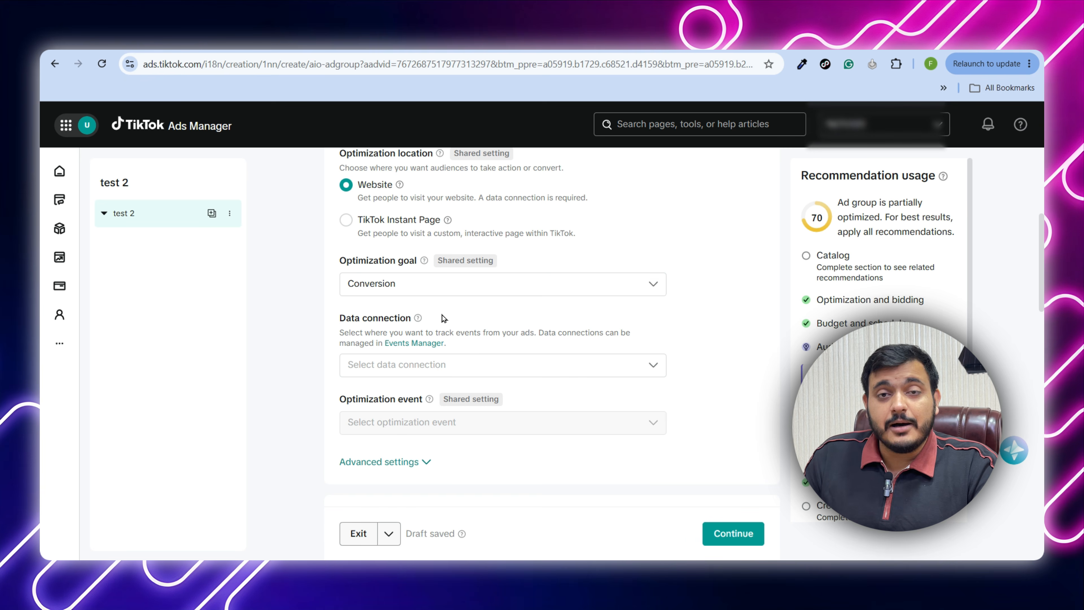
scroll(479, 332, "down", 1)
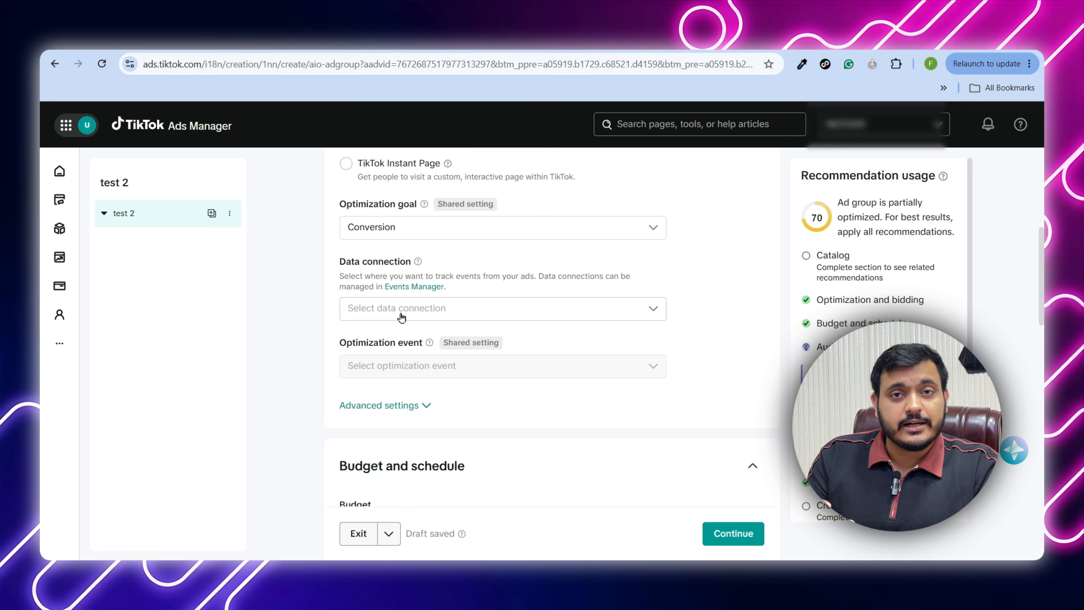
left_click(401, 317)
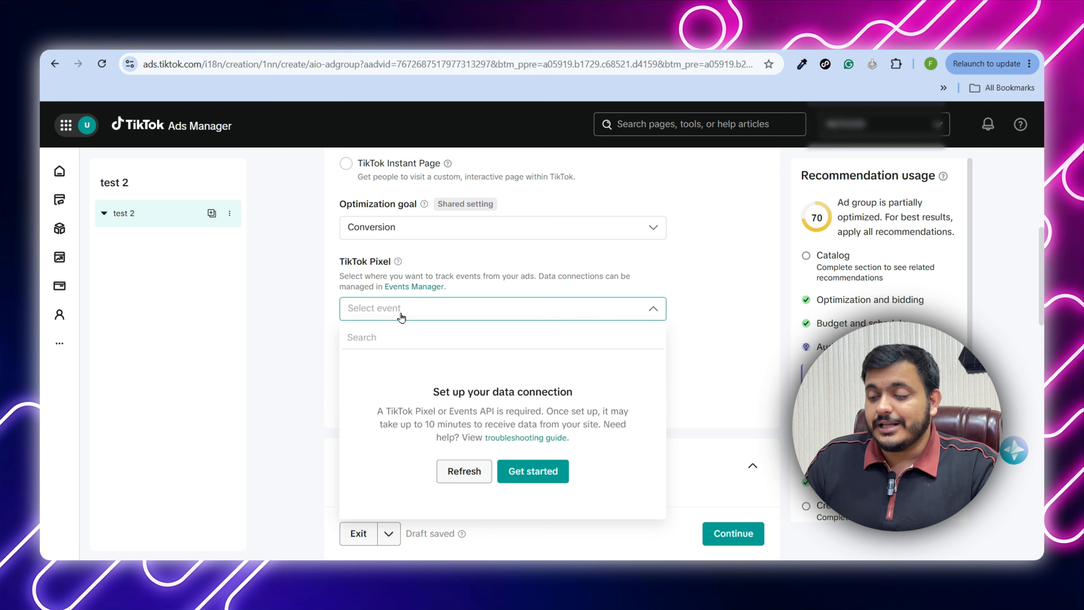
left_click_drag(434, 394, 587, 396)
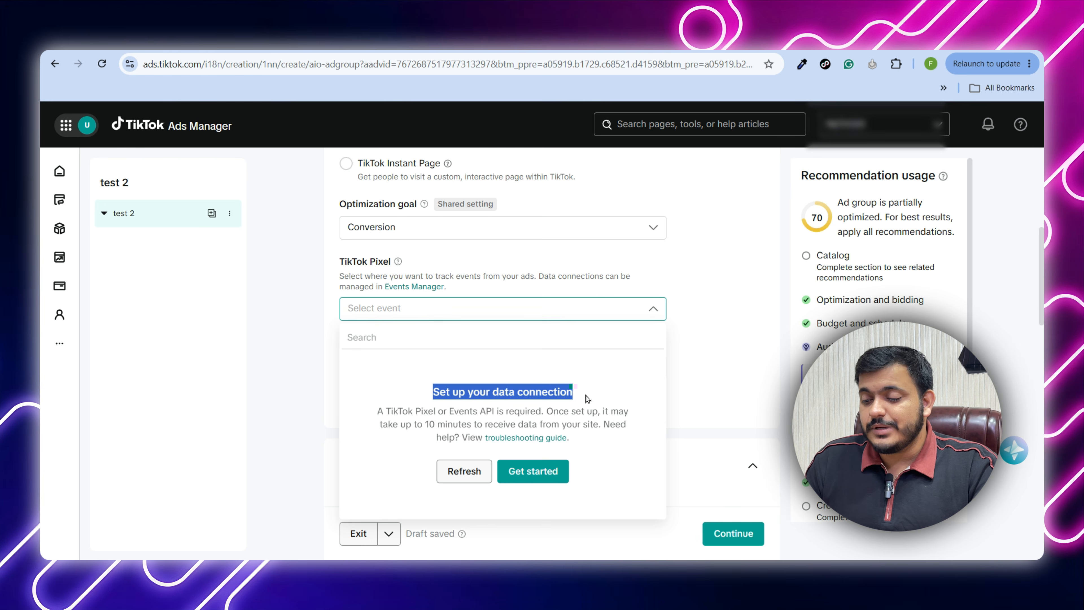
left_click(564, 369)
left_click(332, 300)
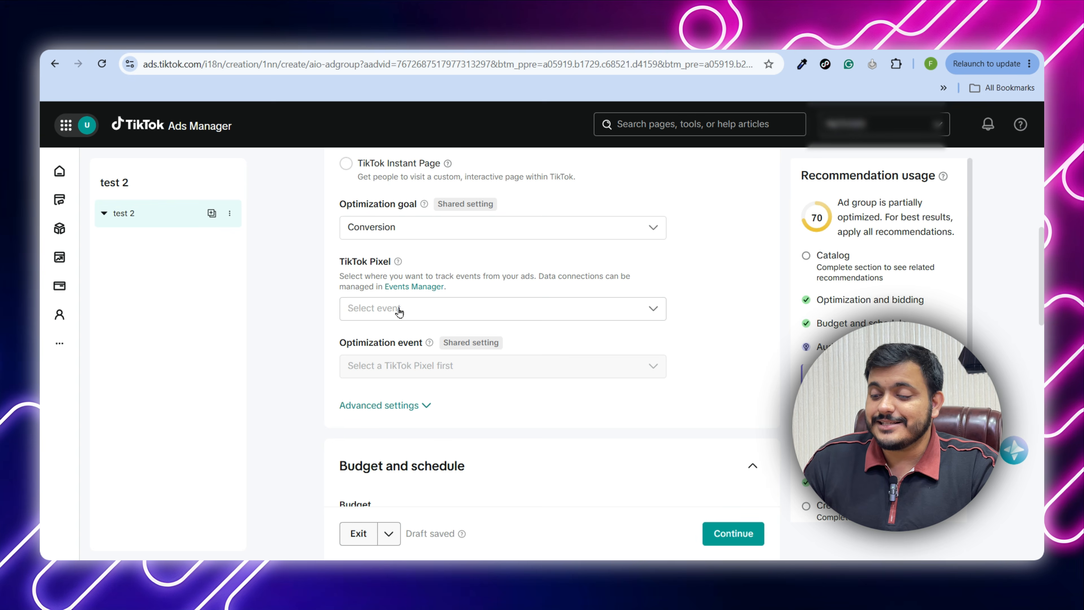
Check the optimization event setting and expand the advanced optimization and bidding settings to view their options.
scroll(426, 242, "down", 1)
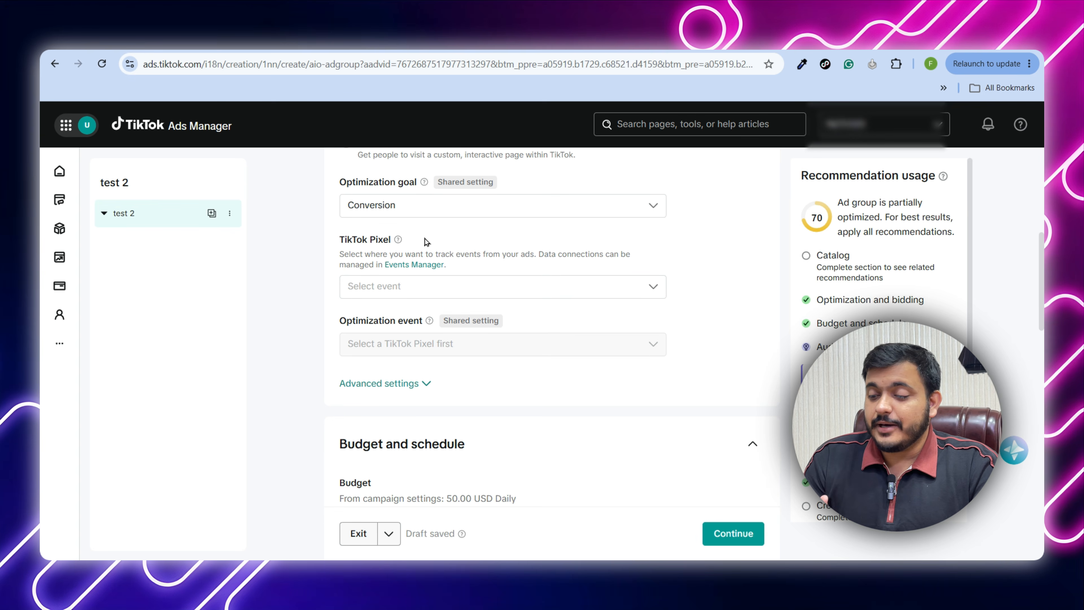
left_click_drag(338, 321, 423, 323)
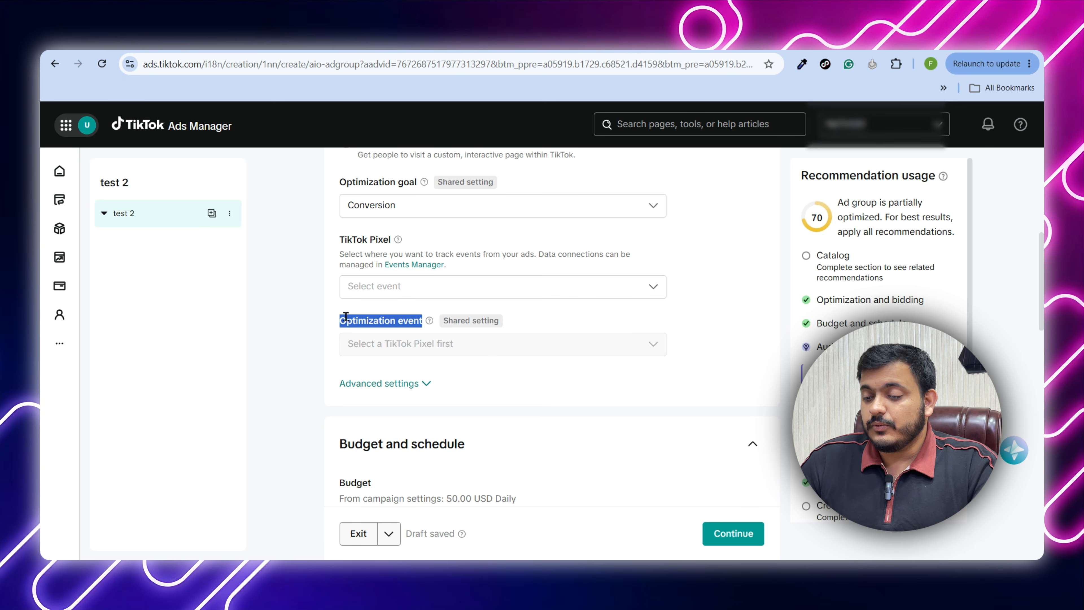
left_click(369, 345)
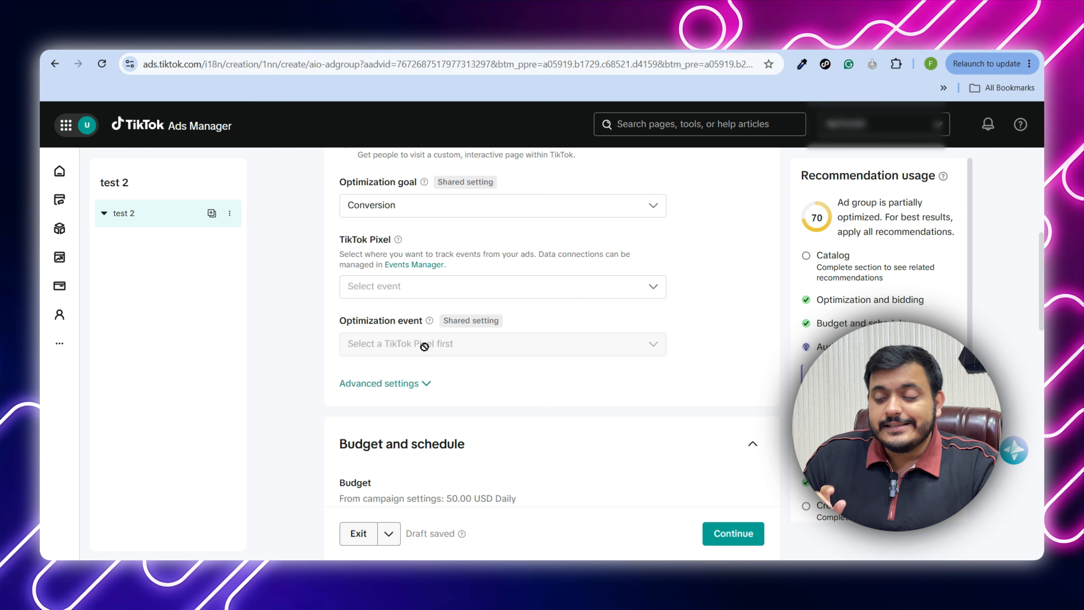
scroll(425, 346, "down", 1)
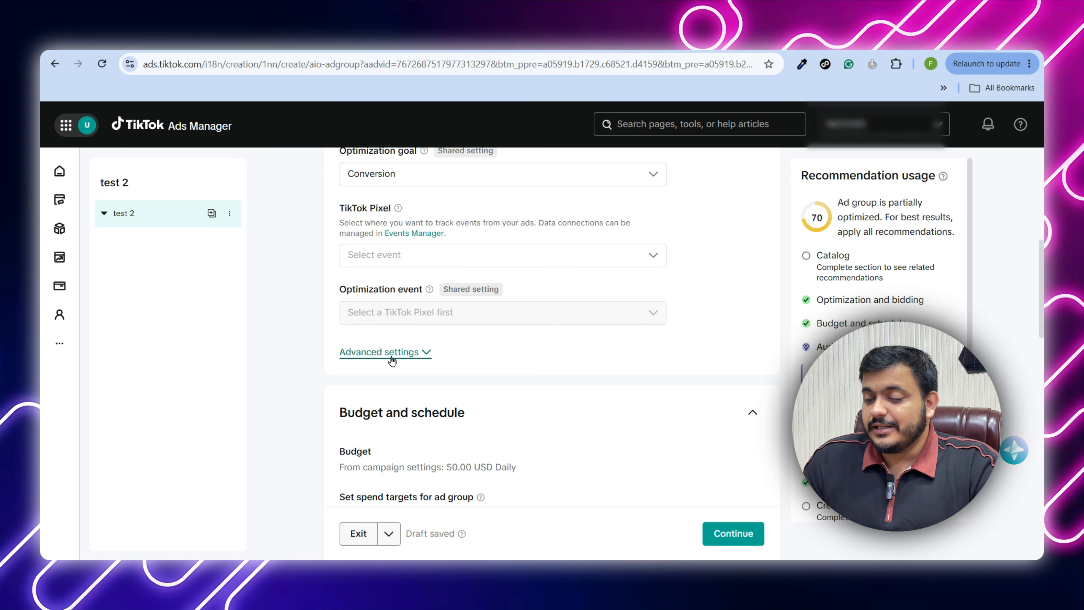
left_click(394, 354)
scroll(507, 382, "down", 3)
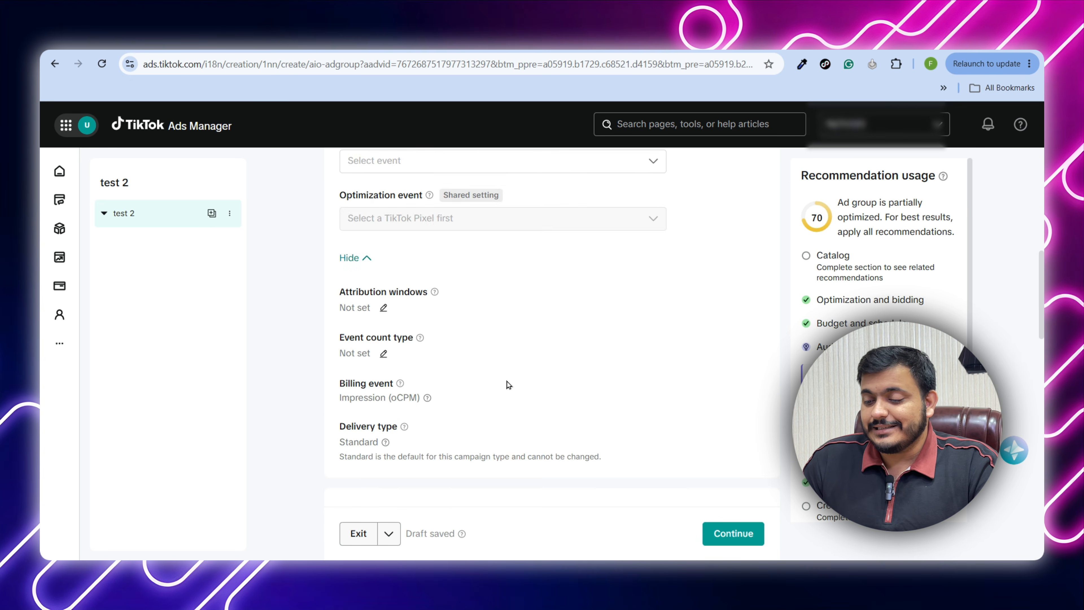
Review the ad group's budget and schedule settings and expand the additional scheduling options to examine dayparting.
scroll(507, 381, "down", 5)
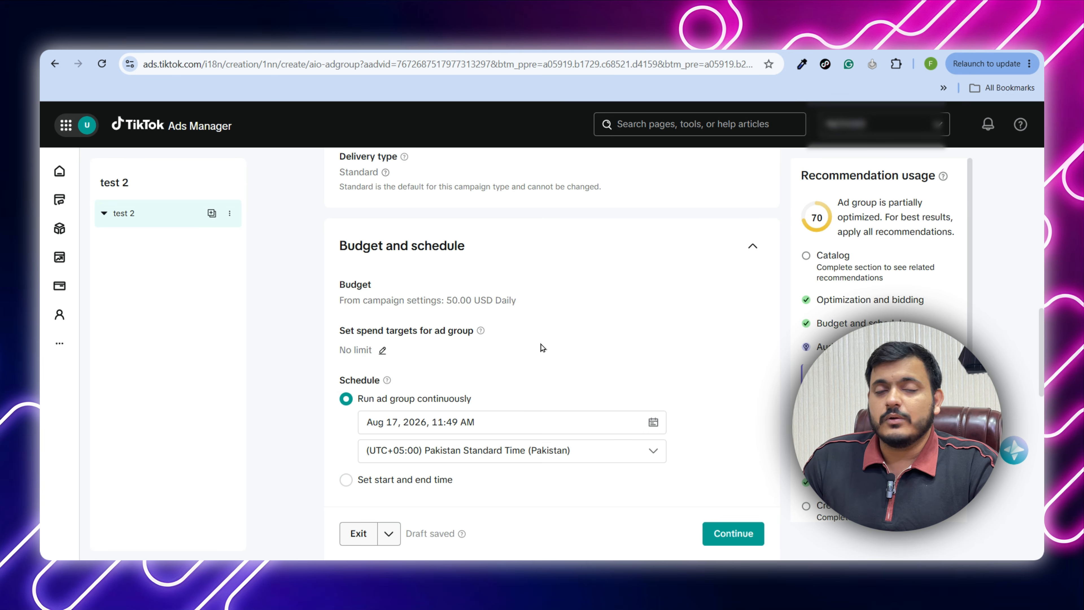
scroll(540, 346, "down", 2)
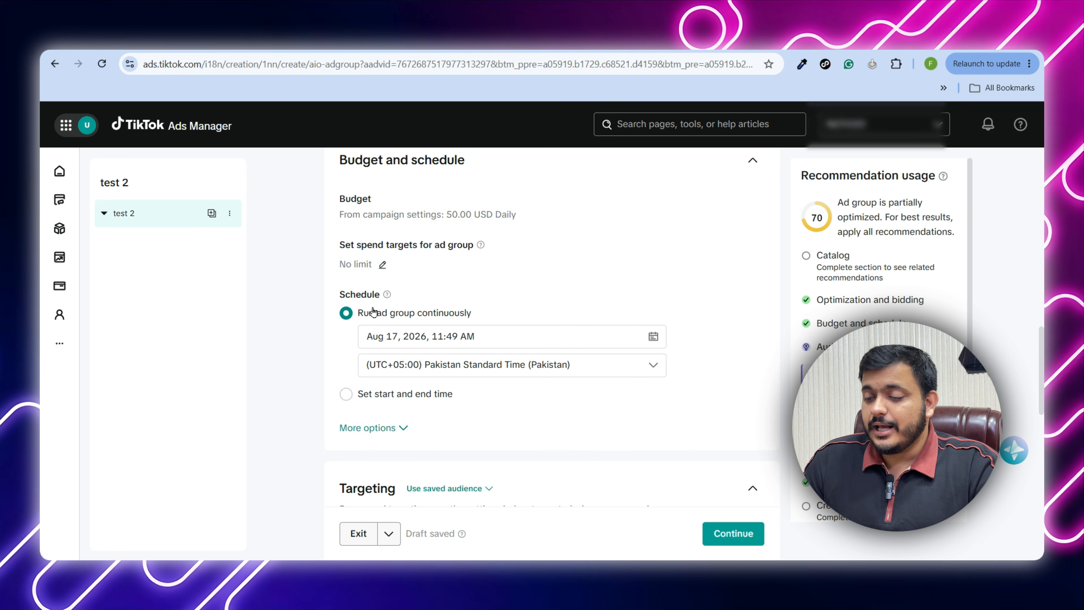
scroll(506, 299, "down", 2)
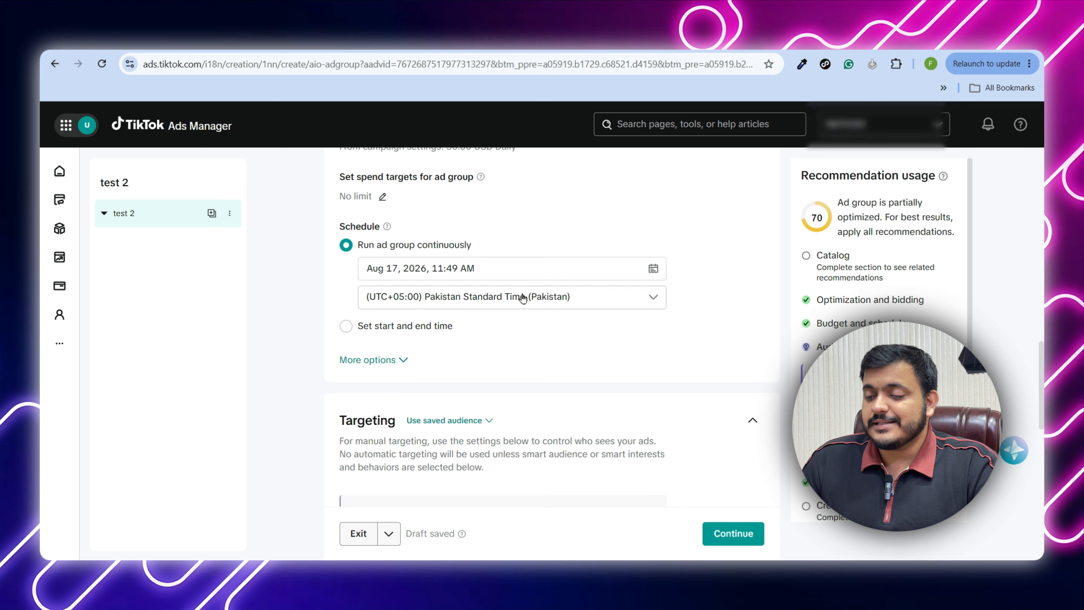
scroll(523, 296, "down", 2)
left_click(395, 270)
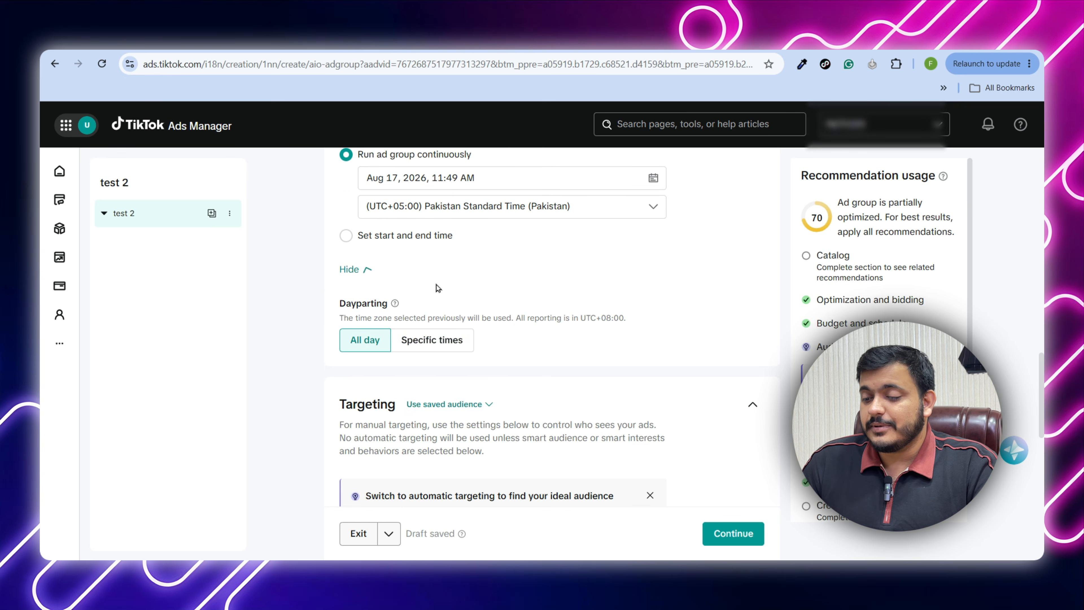
scroll(515, 327, "down", 1)
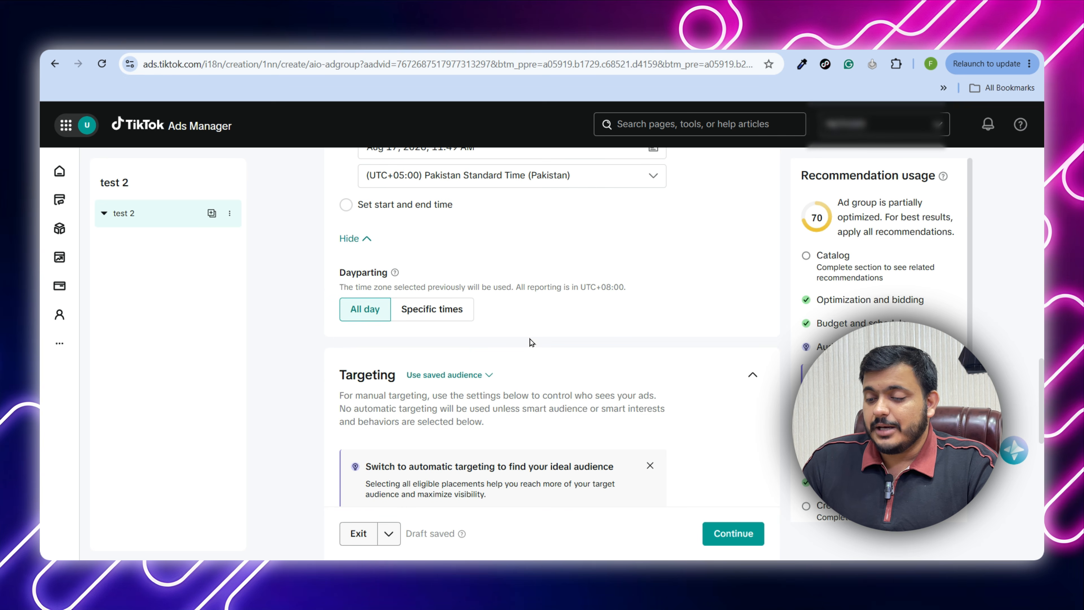
Examine the targeting section, including the suggestion to switch to automatic targeting and the demographics and custom audience summaries.
scroll(529, 338, "down", 3)
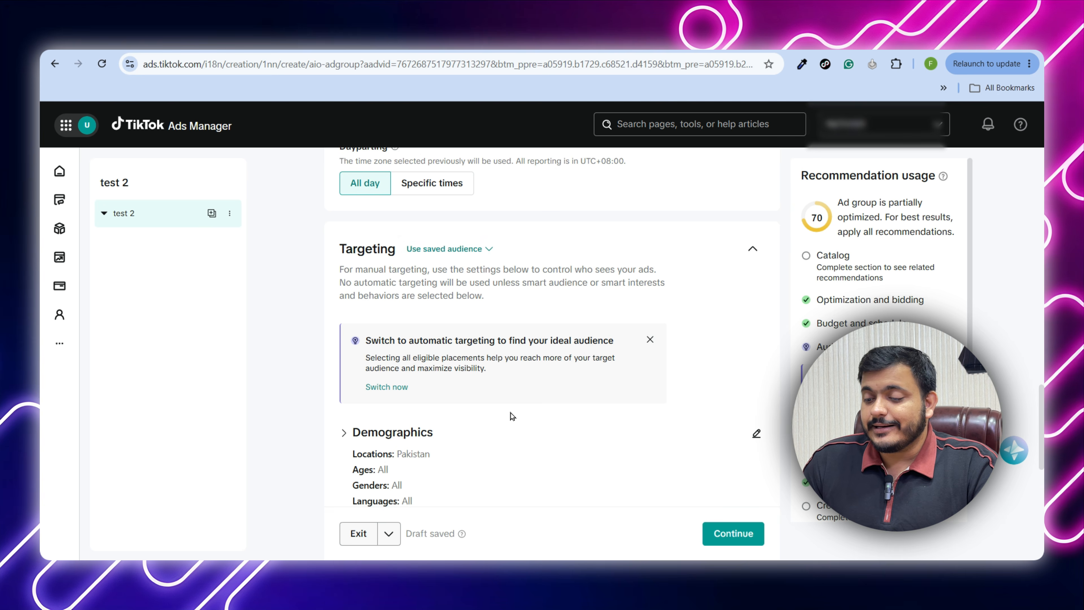
scroll(511, 412, "down", 1)
scroll(511, 416, "down", 1)
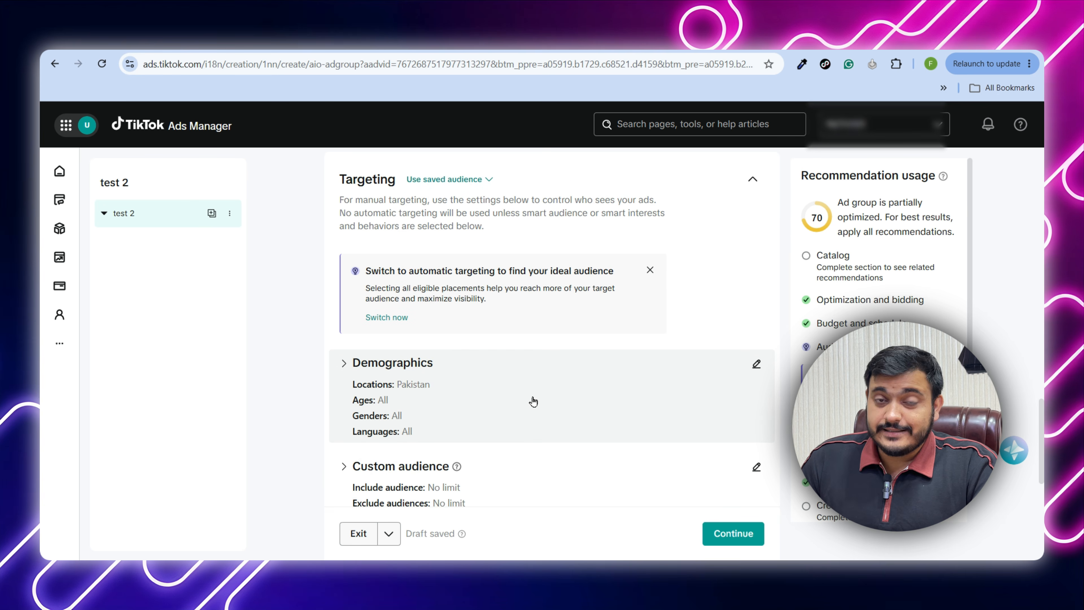
scroll(533, 402, "up", 1)
scroll(533, 400, "down", 1)
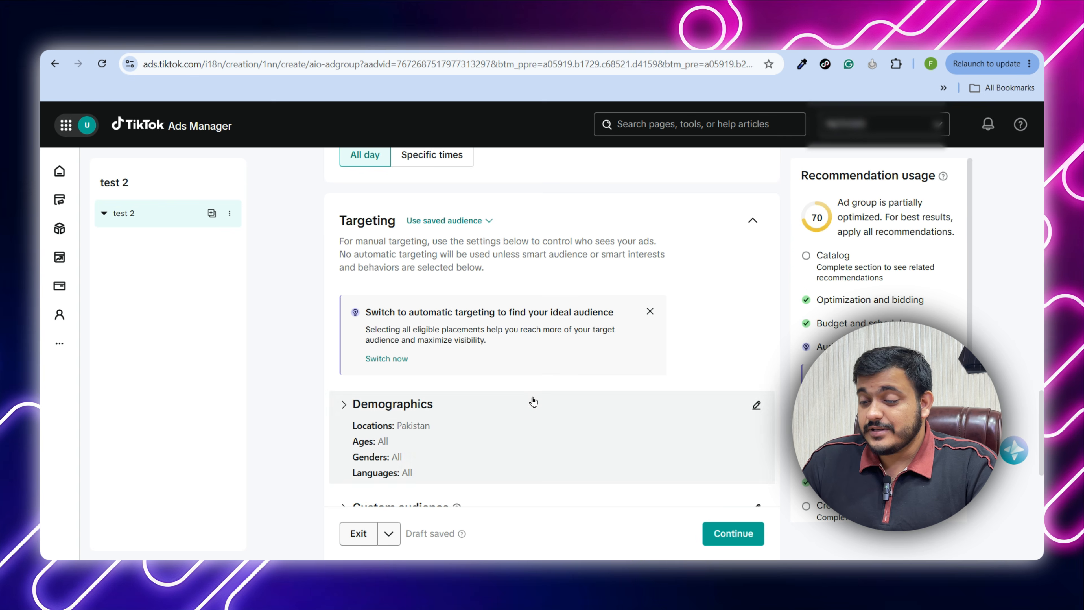
left_click_drag(367, 309, 608, 311)
left_click(472, 309)
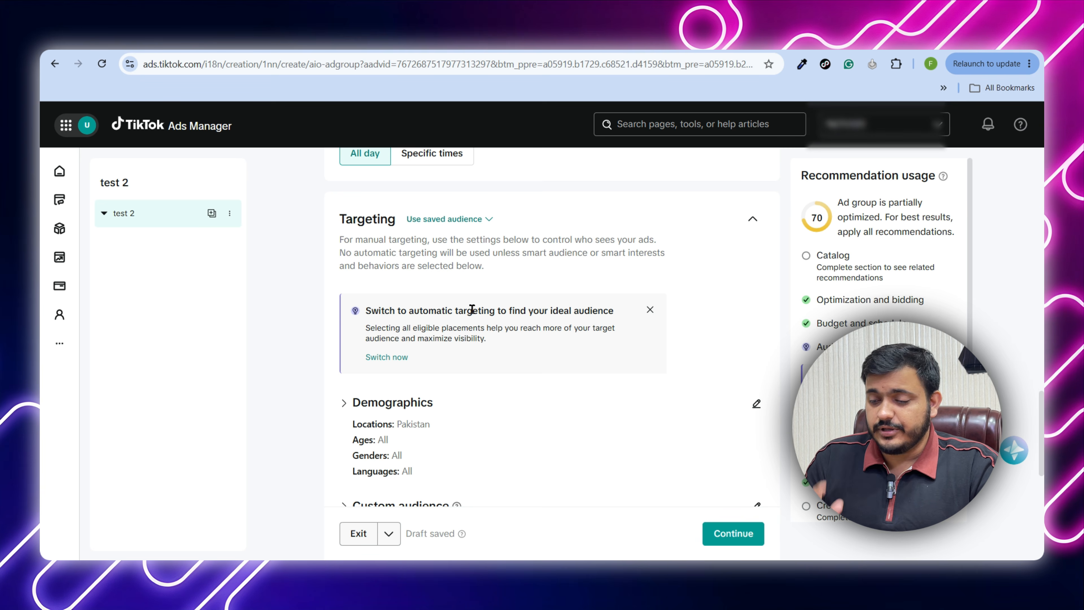
scroll(472, 309, "down", 1)
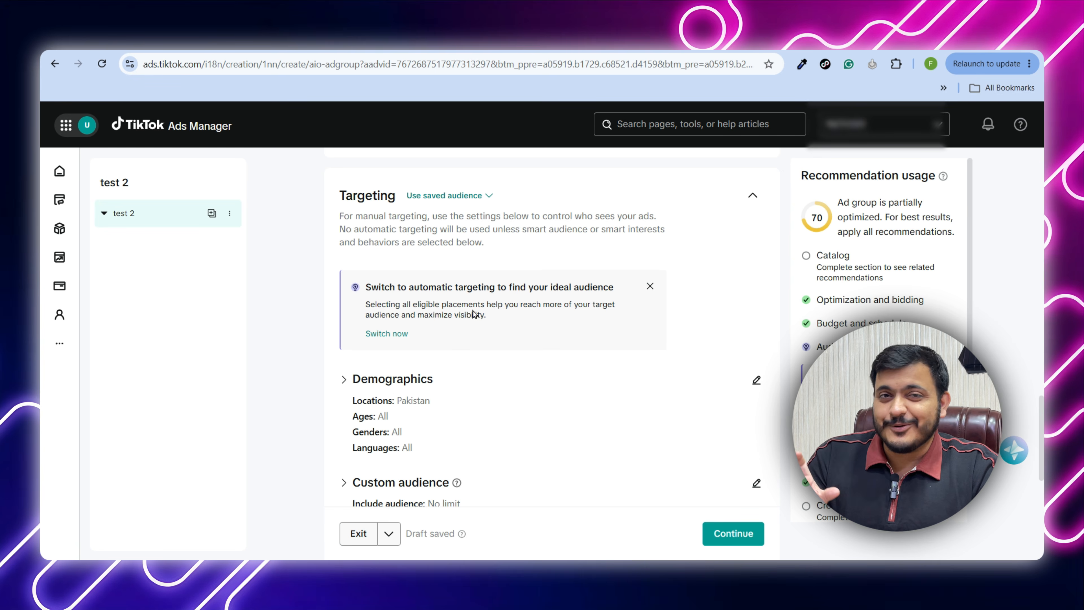
scroll(474, 314, "down", 2)
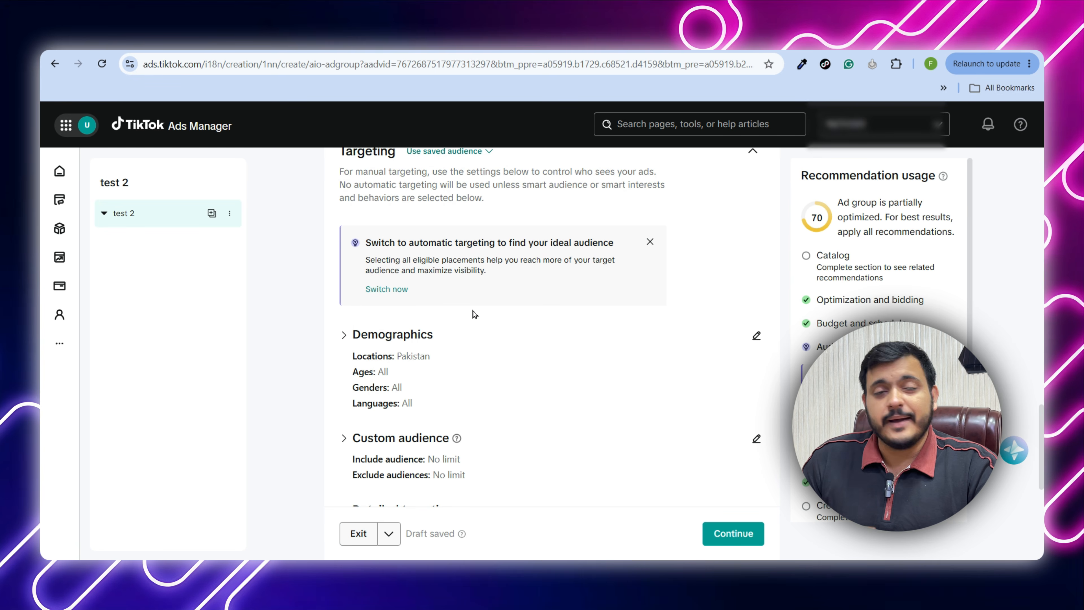
Open the demographics targeting for editing and remove Pakistan from the target locations.
scroll(547, 356, "down", 2)
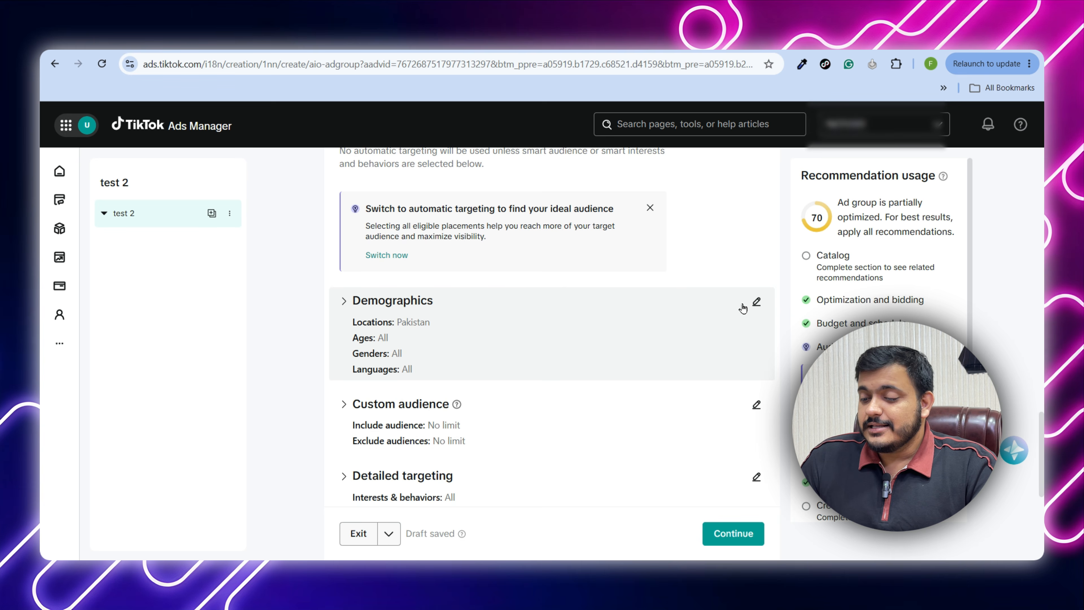
left_click(758, 301)
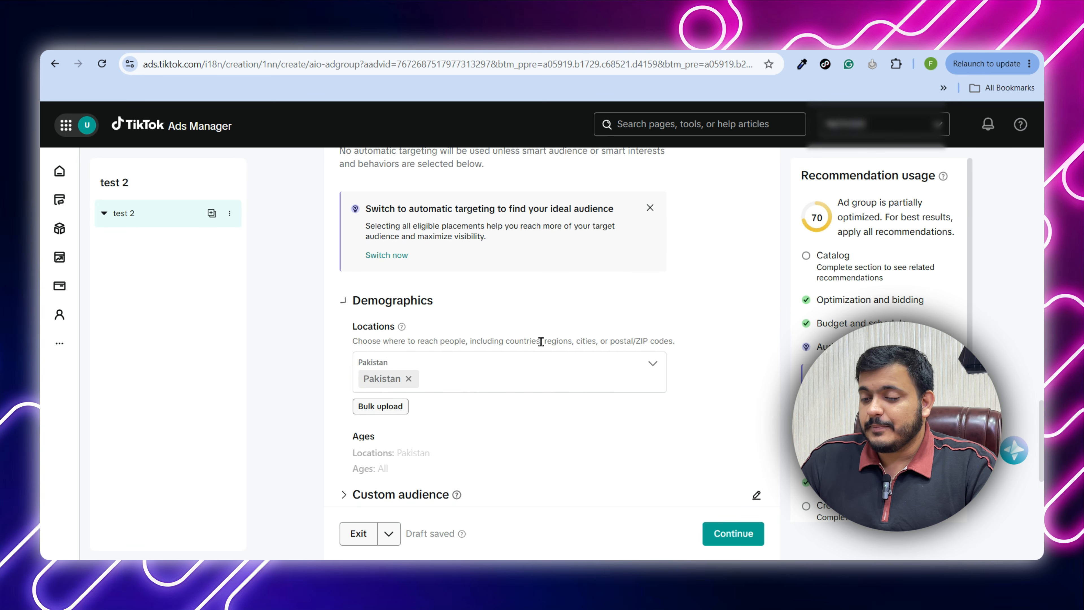
scroll(529, 348, "down", 2)
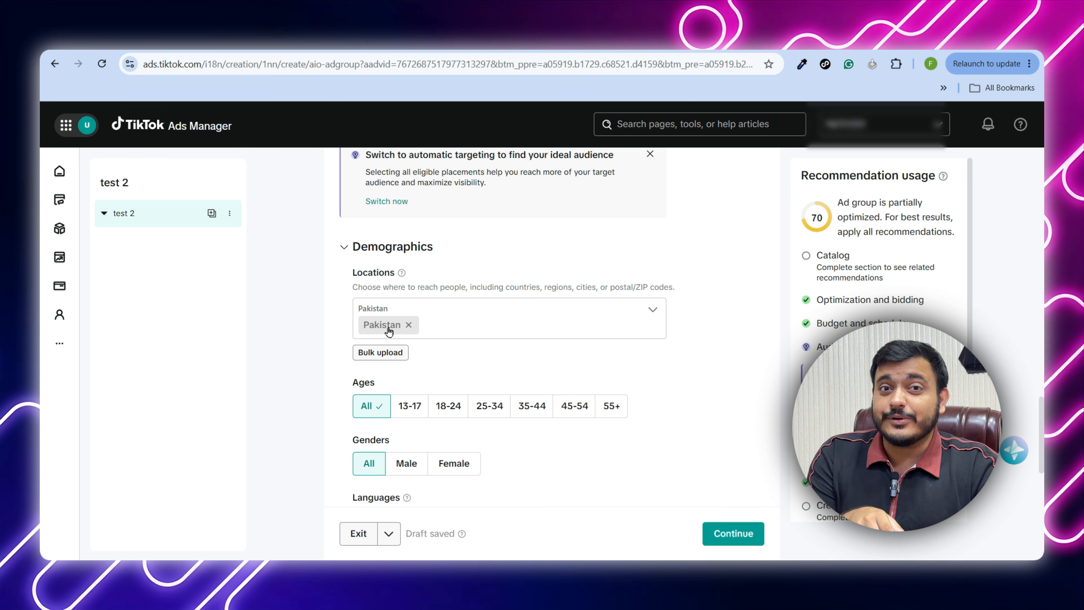
left_click(409, 326)
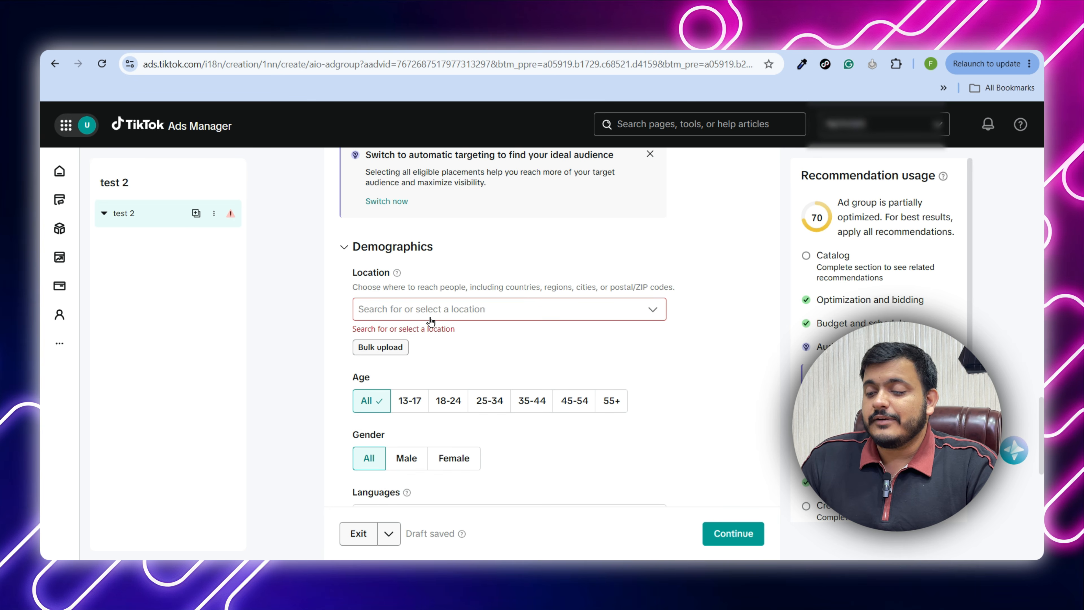
Browse the list of countries available as target locations.
left_click(408, 309)
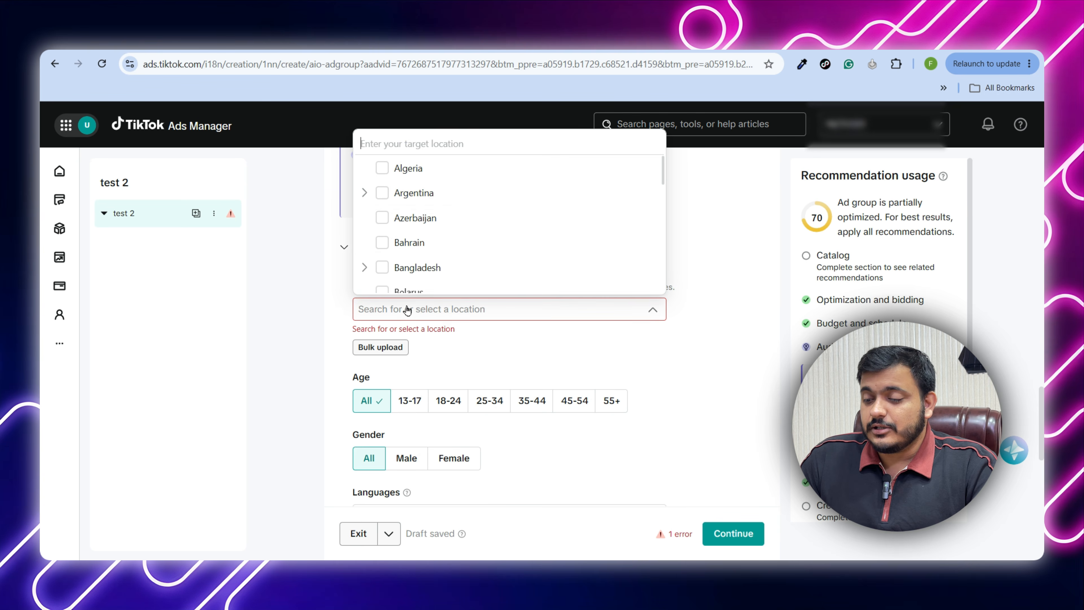
scroll(436, 241, "down", 8)
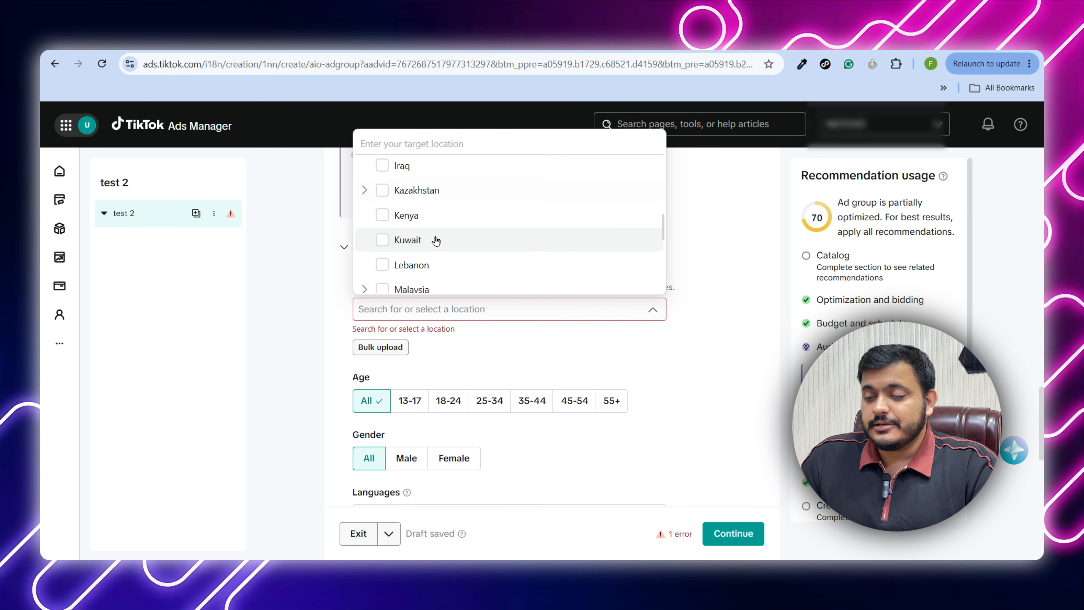
scroll(436, 241, "down", 5)
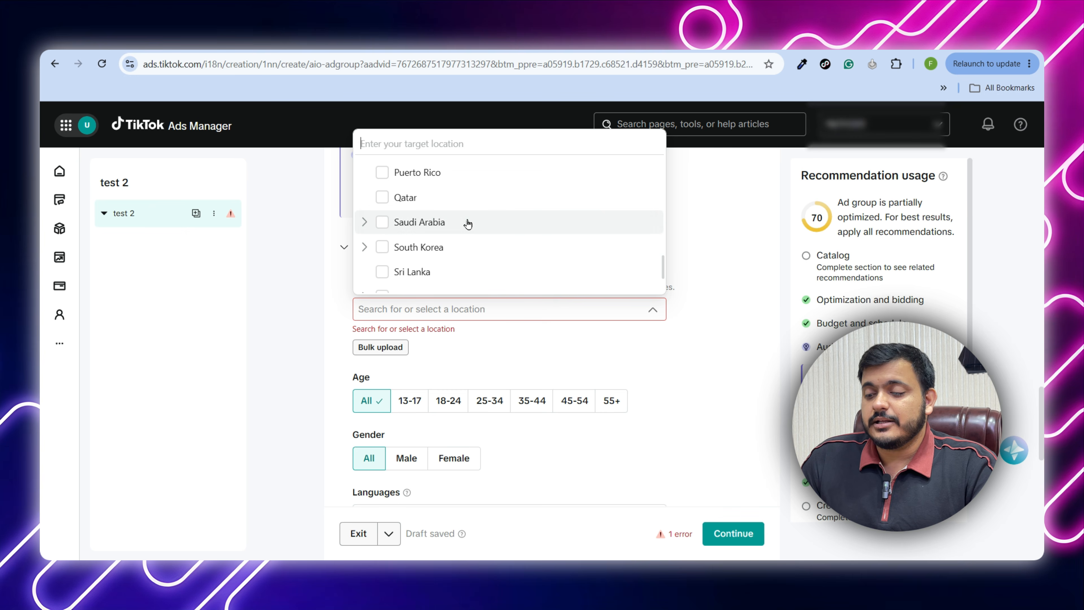
scroll(468, 224, "down", 1)
scroll(468, 224, "down", 2)
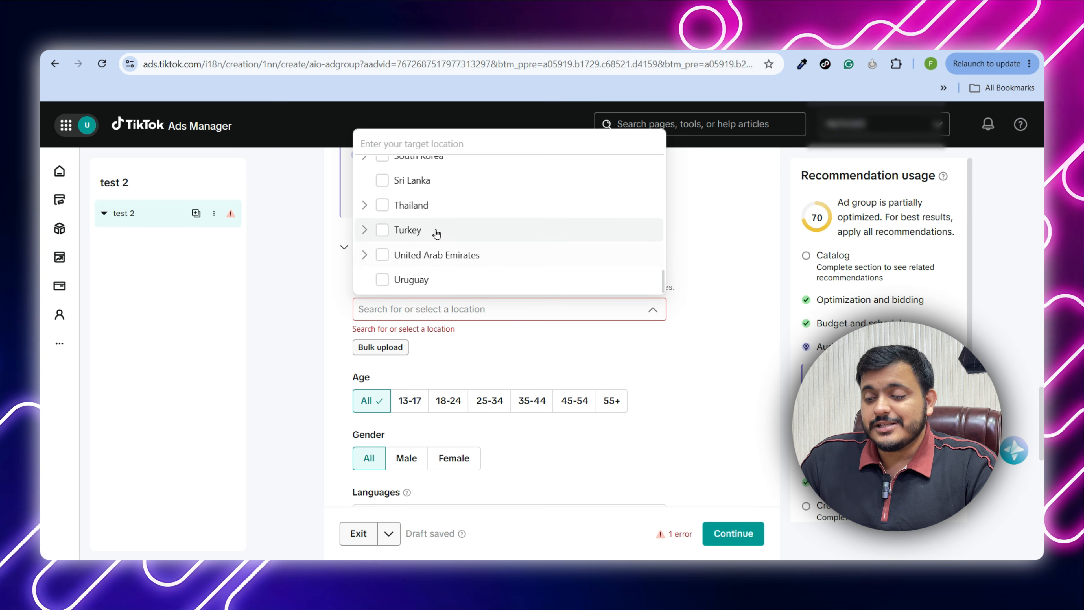
scroll(436, 233, "up", 2)
scroll(436, 233, "up", 6)
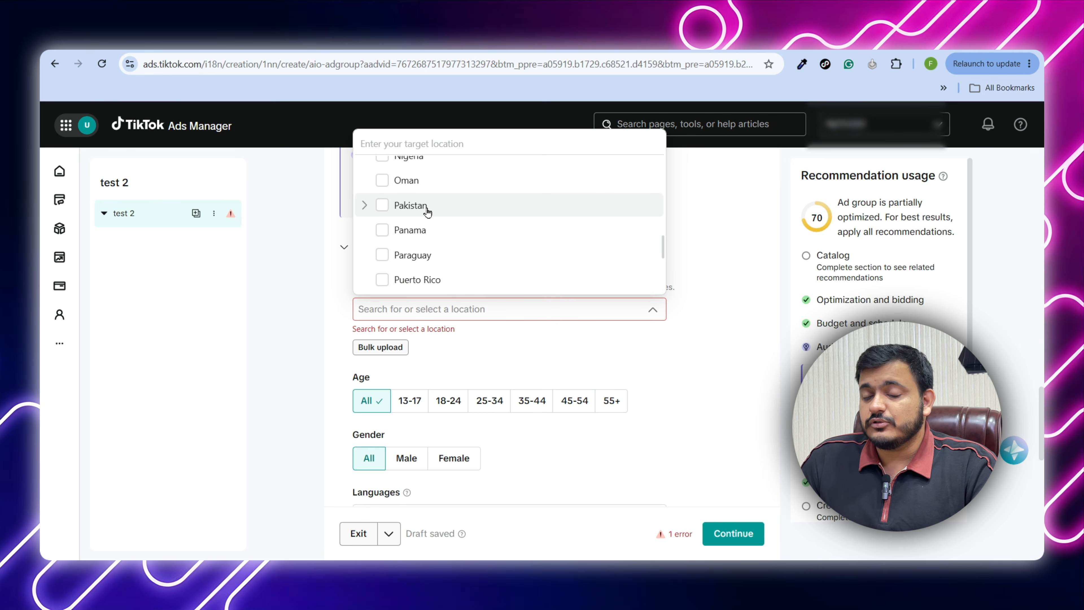
Expand Pakistan and its Balochistan province to examine the regions and divisions offered for location targeting.
left_click(365, 207)
scroll(452, 226, "down", 1)
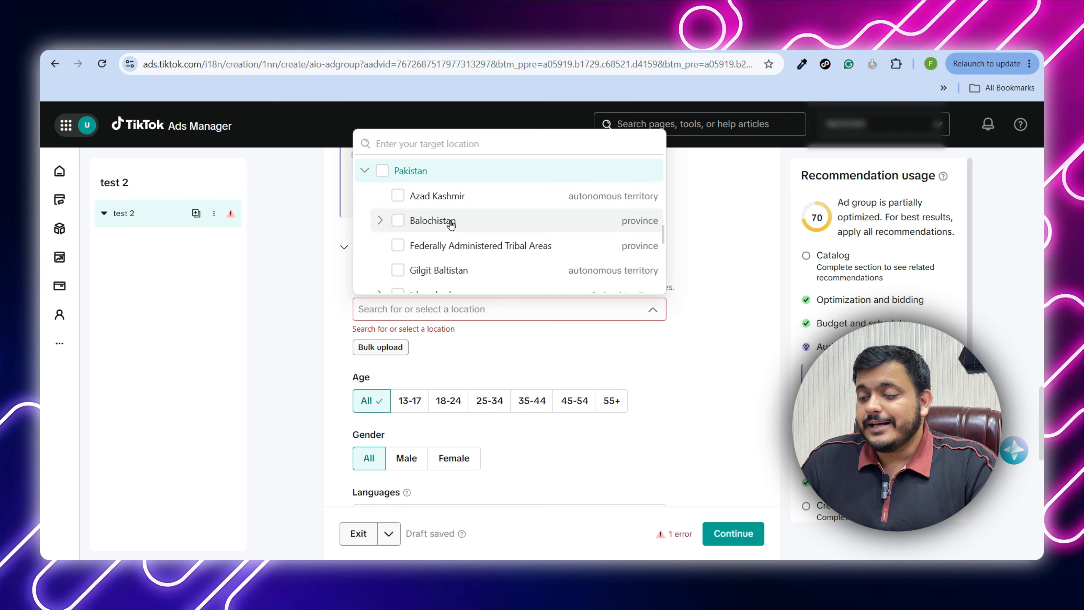
left_click(380, 221)
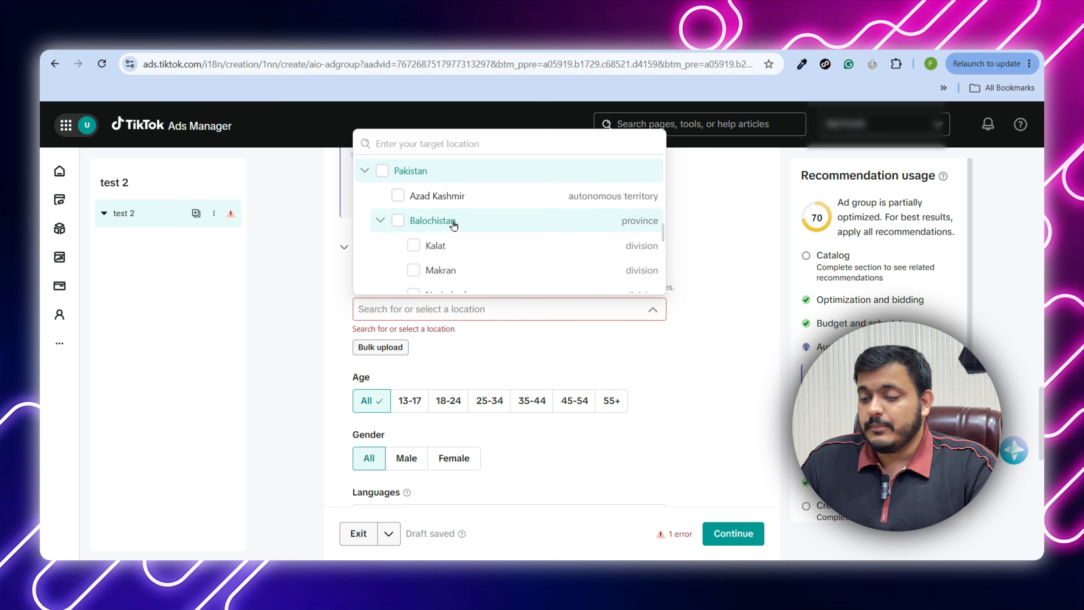
scroll(453, 226, "down", 1)
scroll(454, 226, "down", 4)
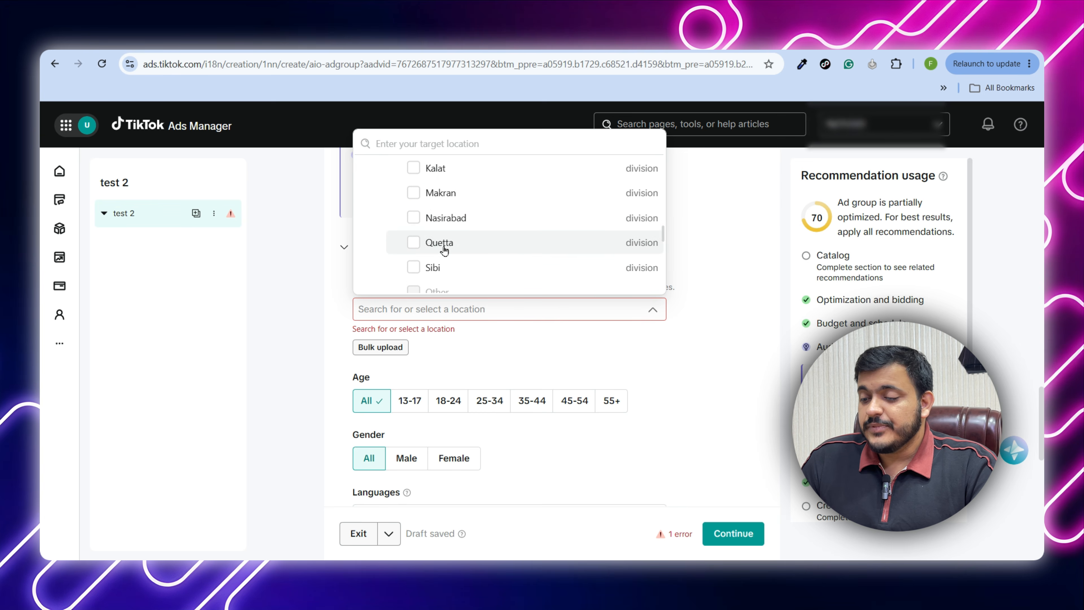
scroll(471, 210, "down", 3)
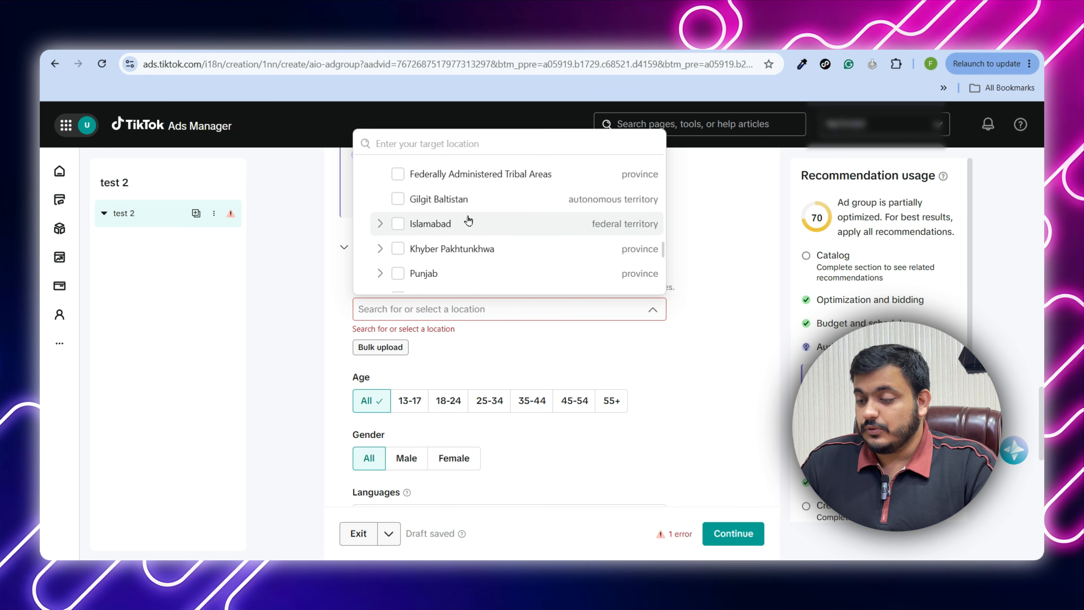
Select the whole of Pakistan as the target location and close the location list.
scroll(470, 218, "up", 3)
scroll(468, 220, "up", 3)
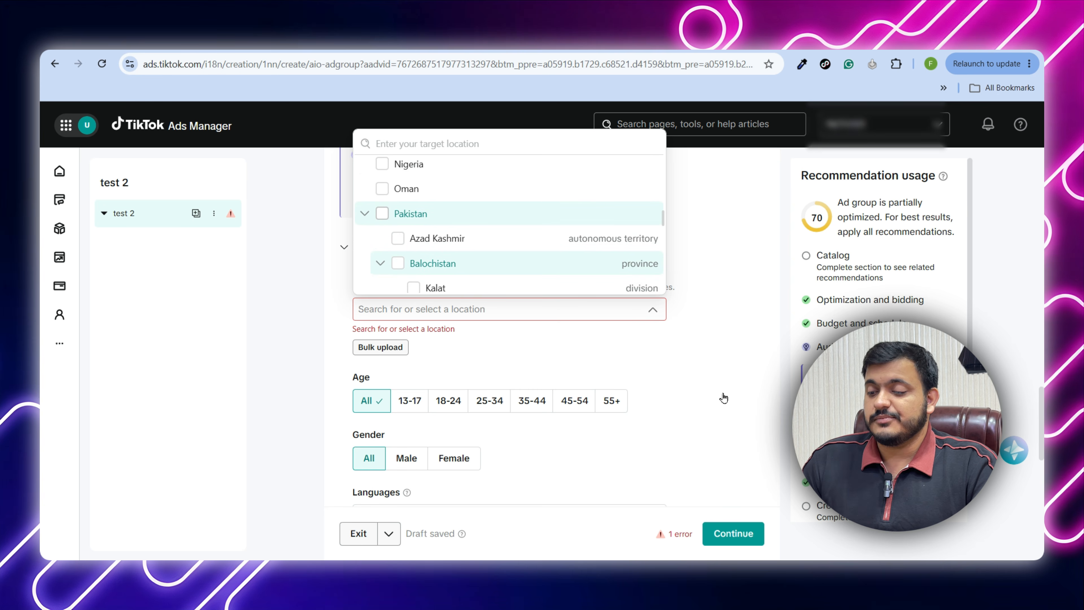
left_click(427, 216)
left_click(730, 363)
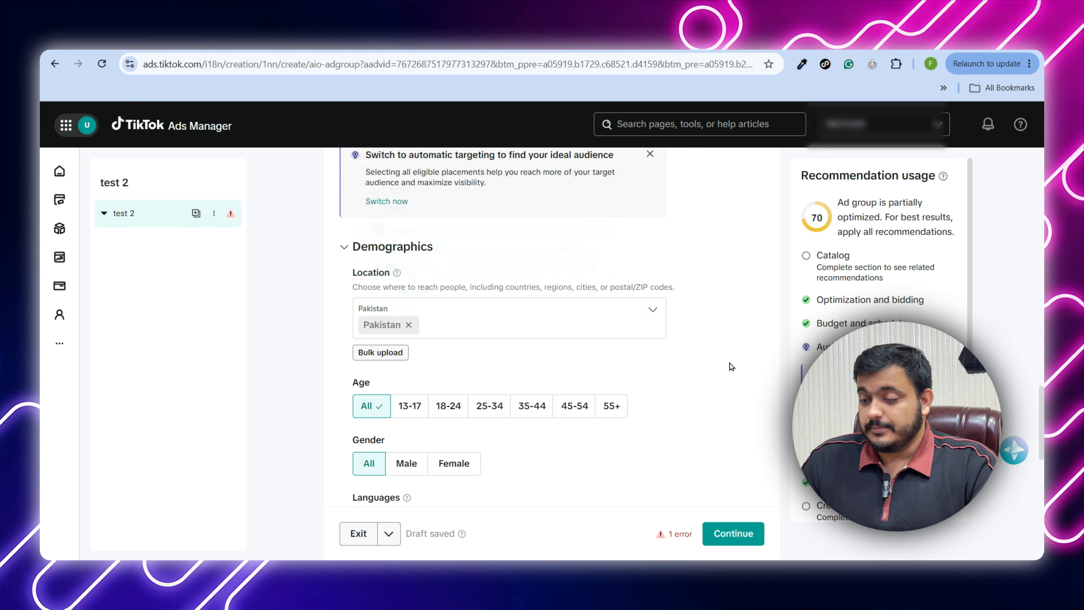
Limit the audience age to the 18-24, 25-34 and 35-44 groups.
scroll(729, 363, "down", 2)
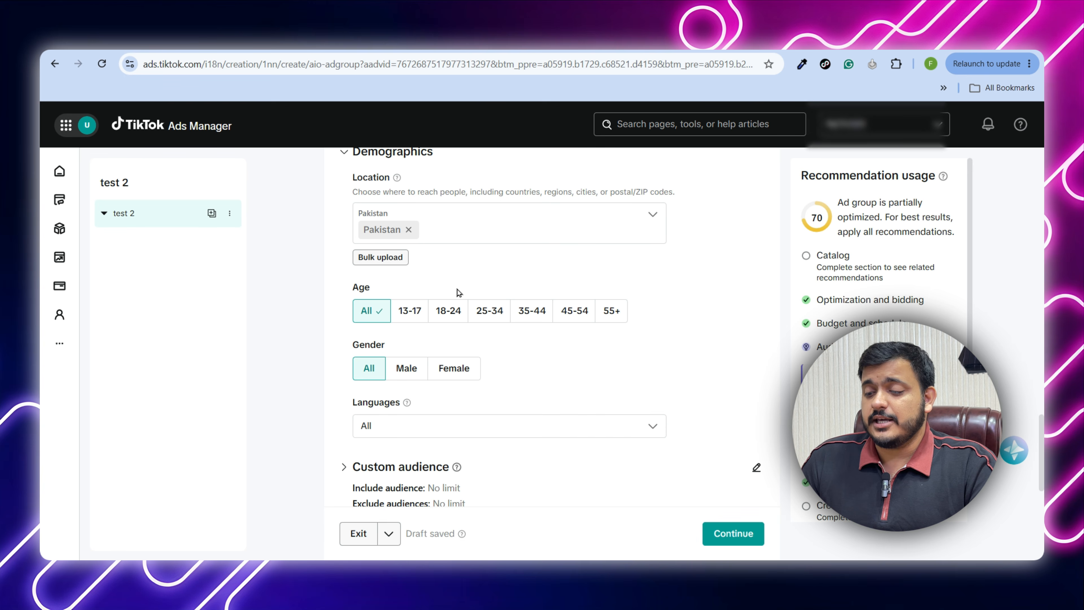
left_click(448, 311)
left_click(508, 316)
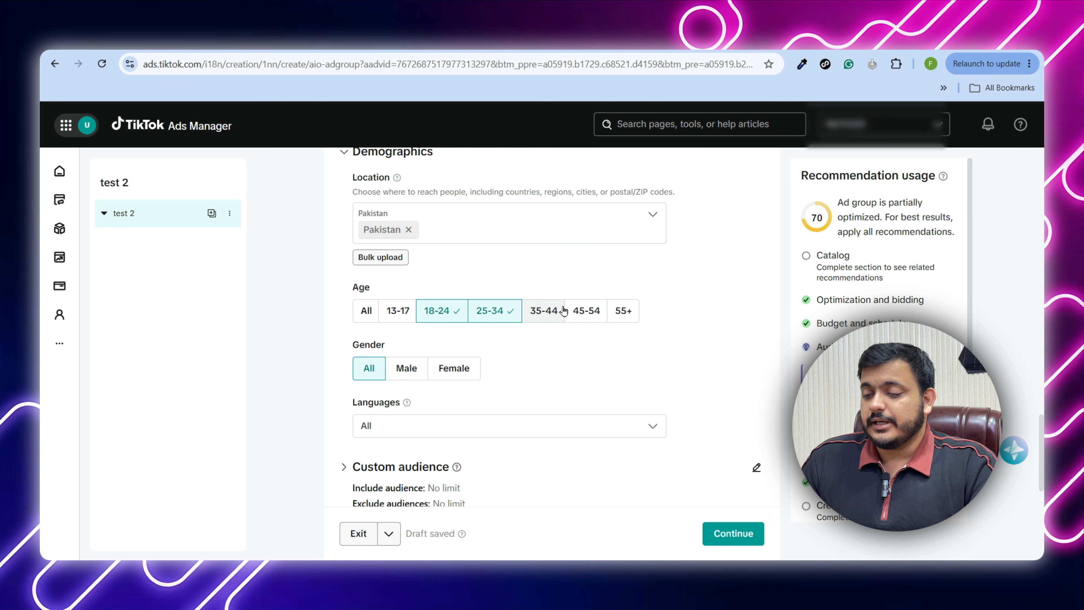
left_click(550, 313)
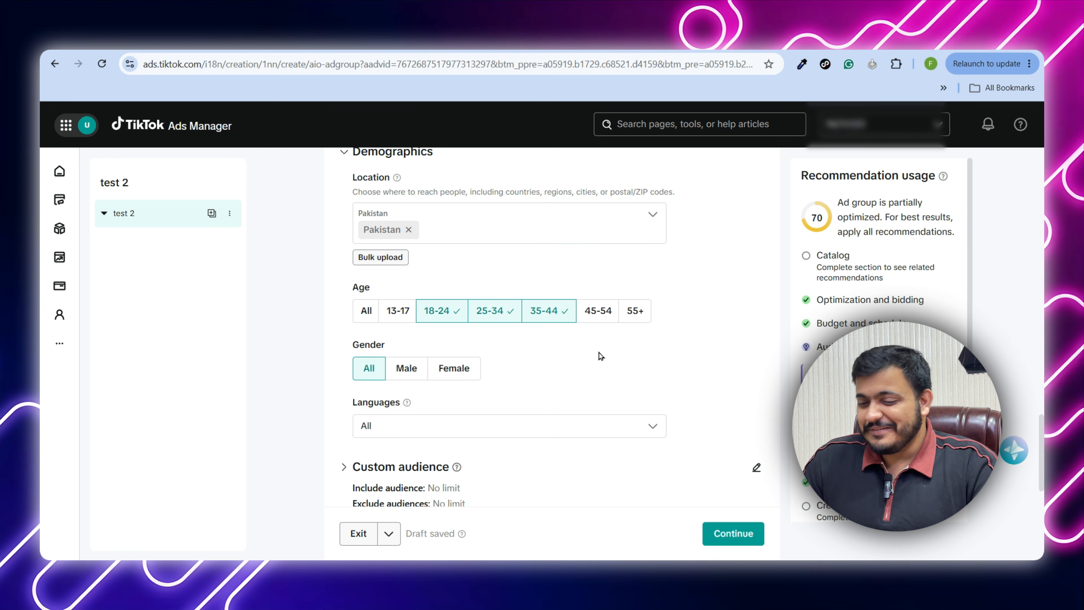
Try the Female and Male options for the gender targeting and set it back to All.
scroll(599, 353, "down", 1)
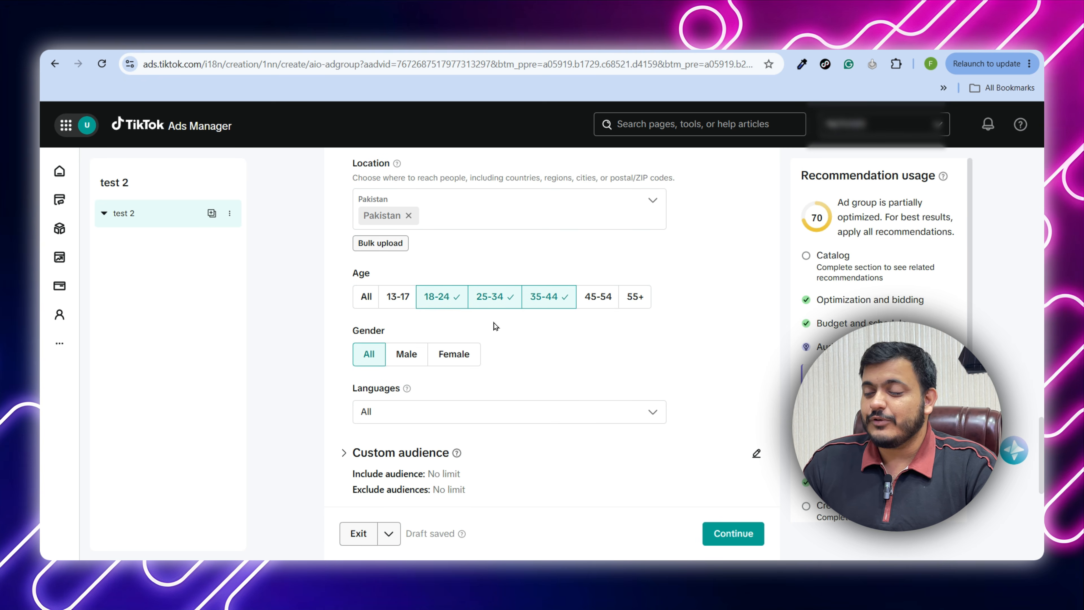
scroll(494, 323, "down", 1)
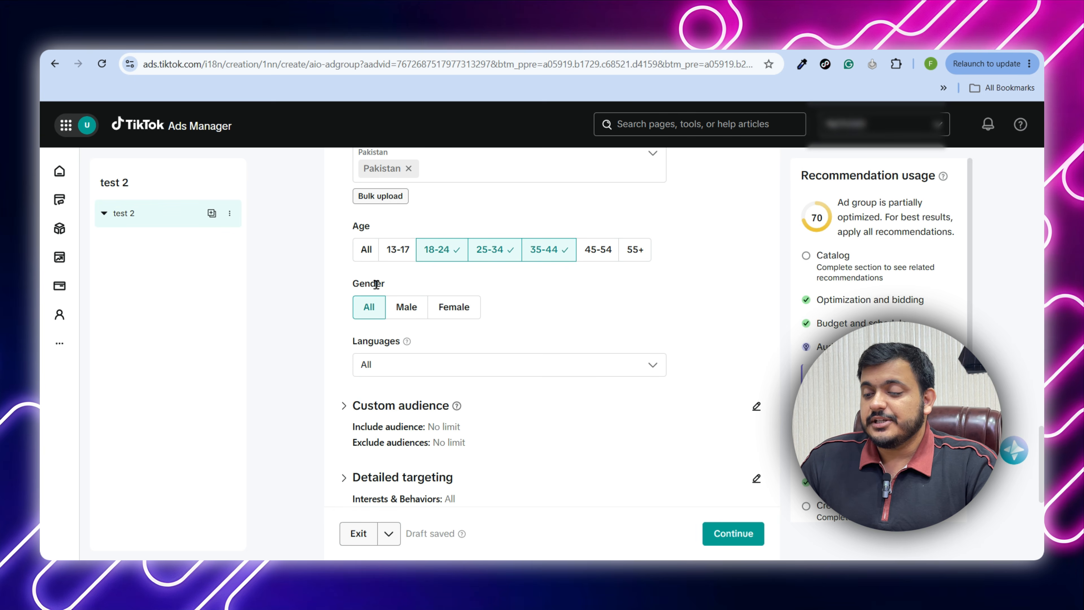
left_click_drag(387, 289, 351, 287)
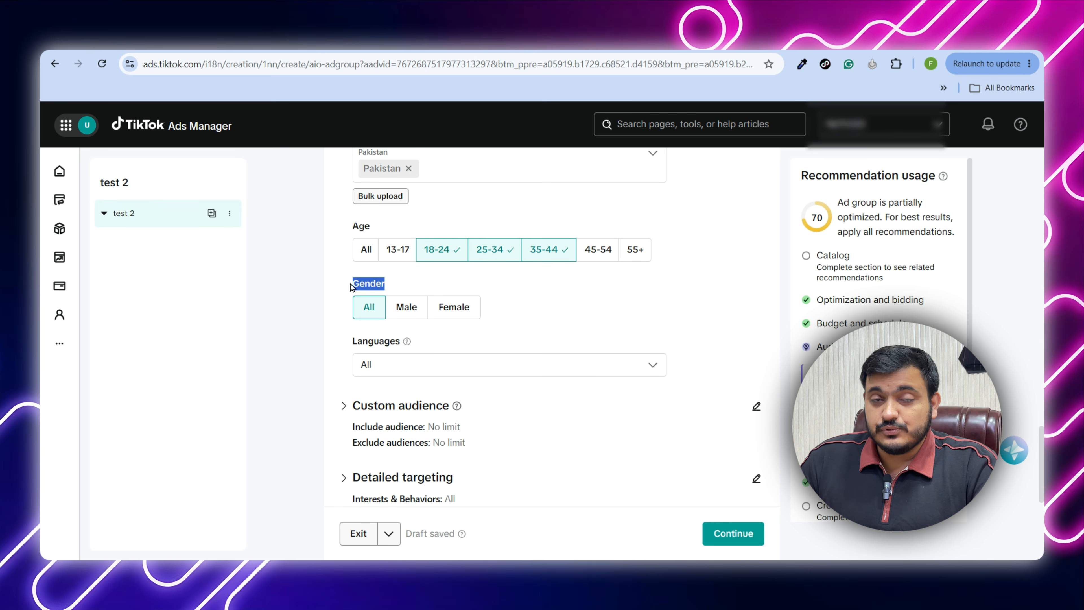
left_click(465, 312)
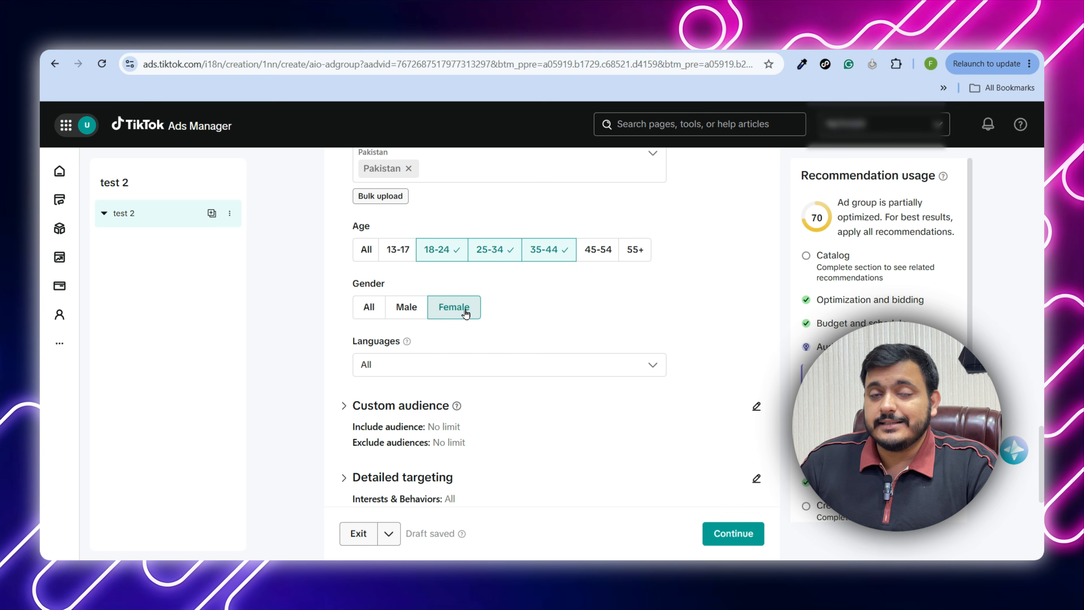
left_click(412, 315)
left_click(369, 309)
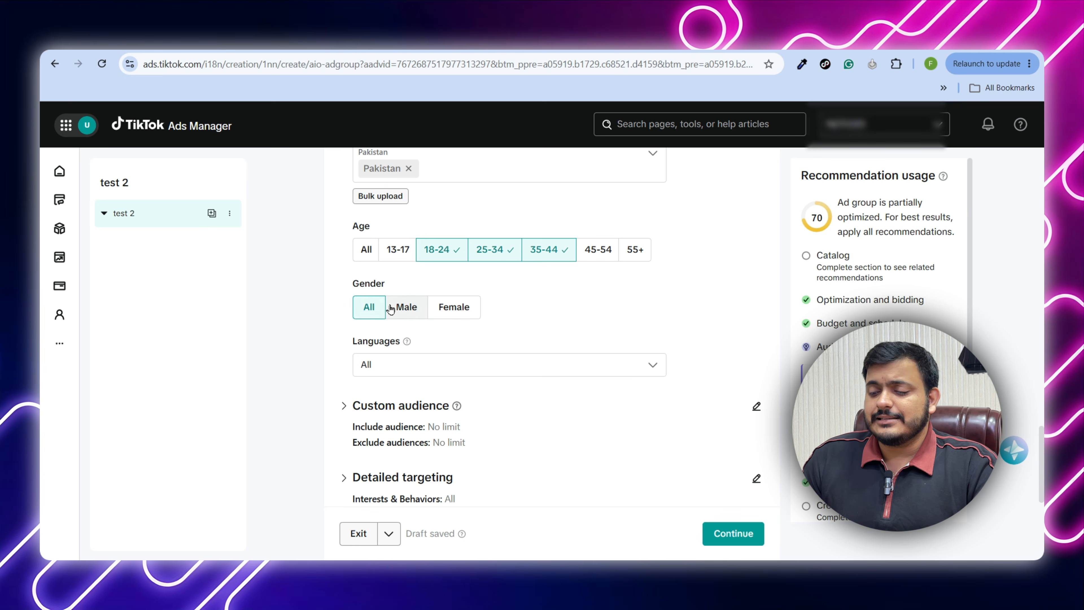
scroll(503, 308, "down", 2)
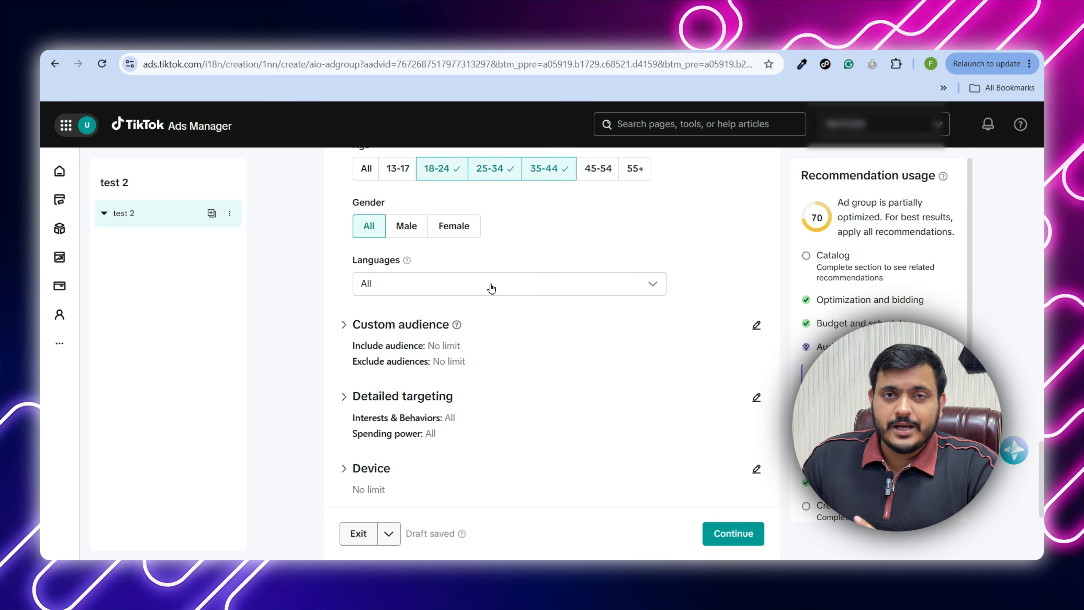
Expand the Custom audience settings to view the include and exclude audience fields, and collapse them again.
scroll(491, 288, "down", 1)
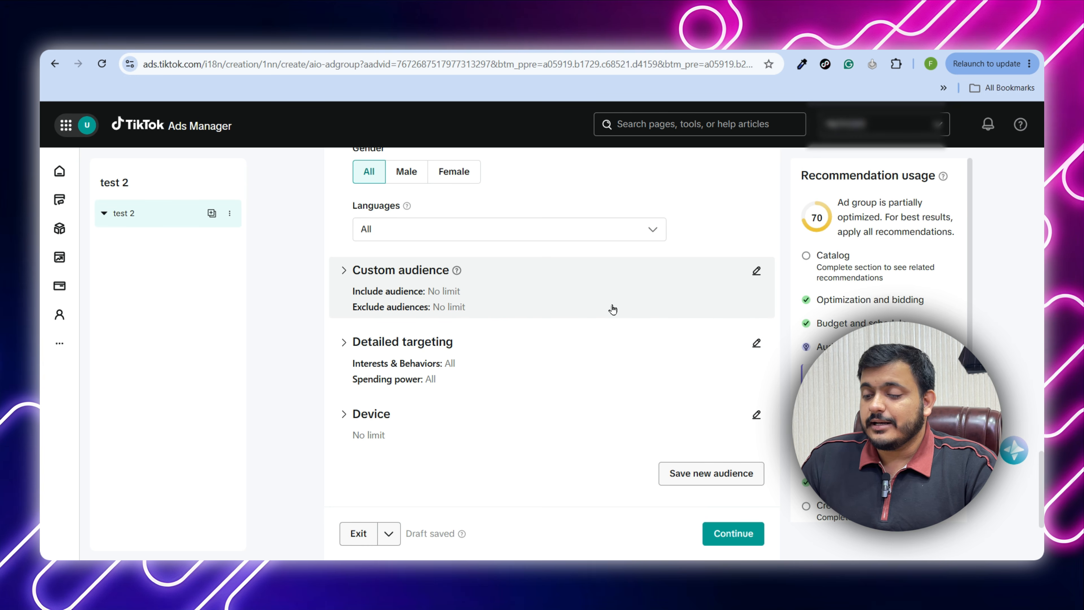
left_click(755, 276)
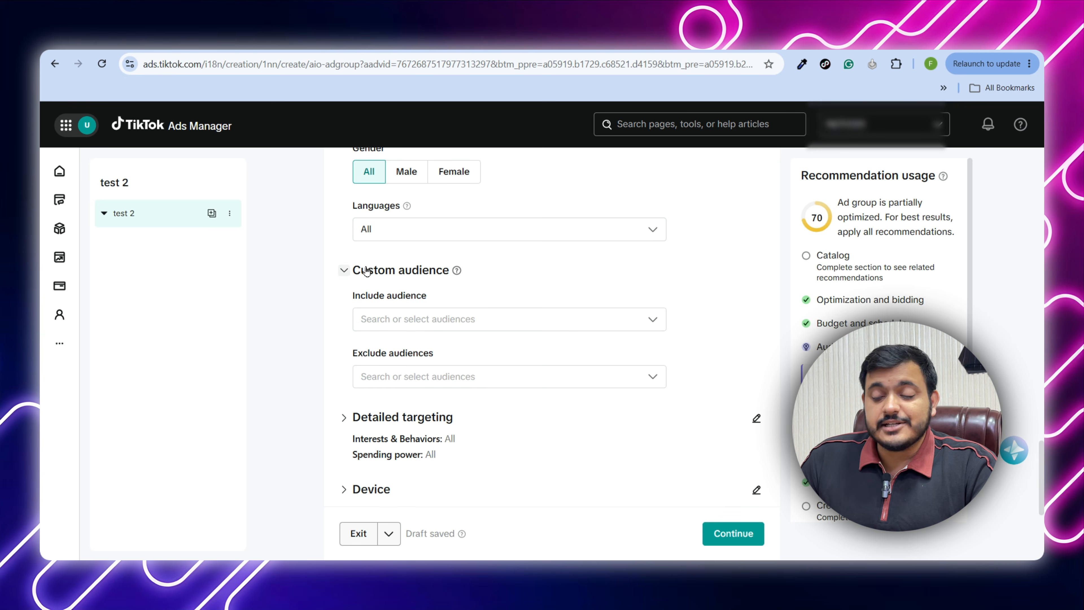
left_click(345, 277)
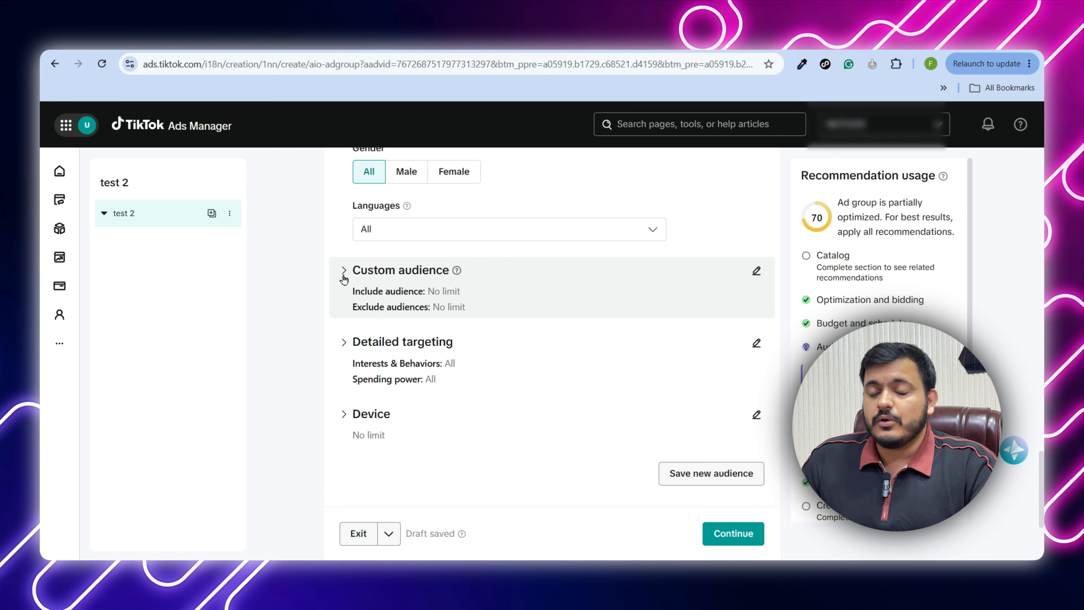
Expand Detailed targeting and examine the Purchase intention categories offered under Interests & Behaviors, then close the list without selecting any.
scroll(344, 278, "down", 2)
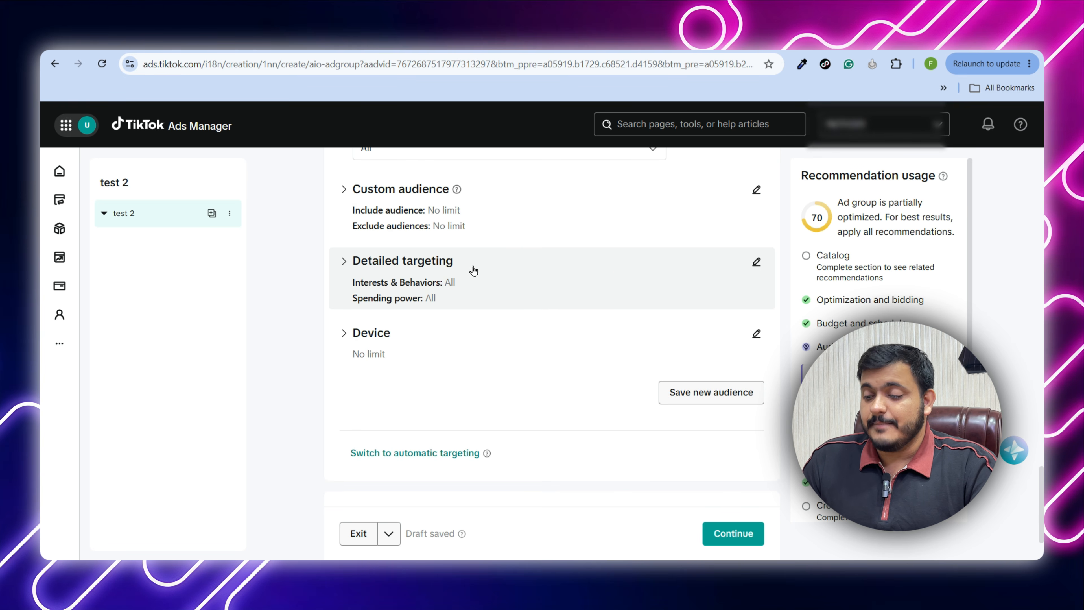
left_click(756, 261)
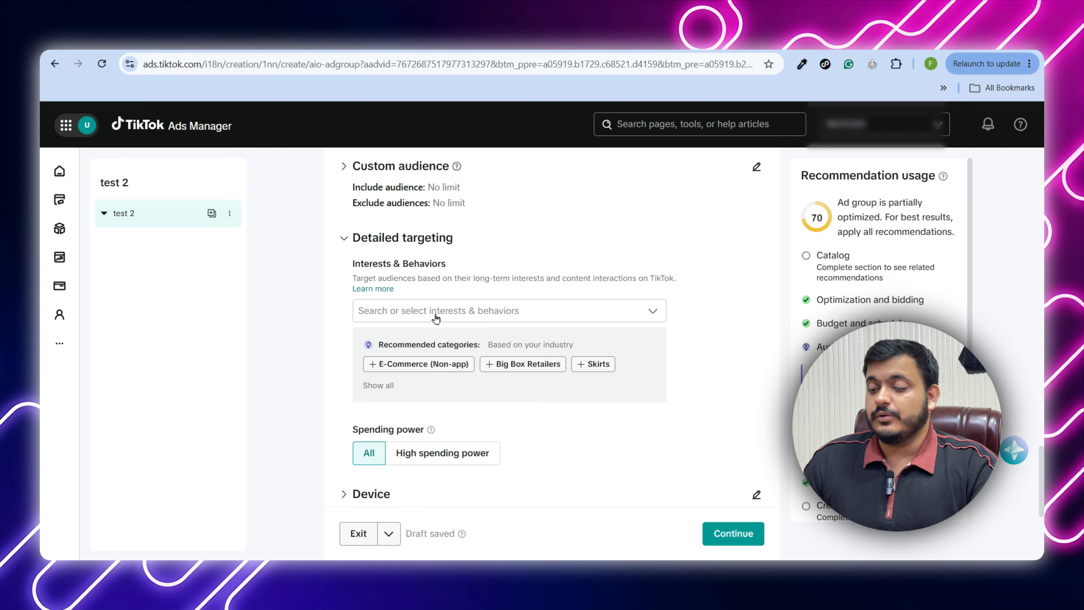
left_click(424, 315)
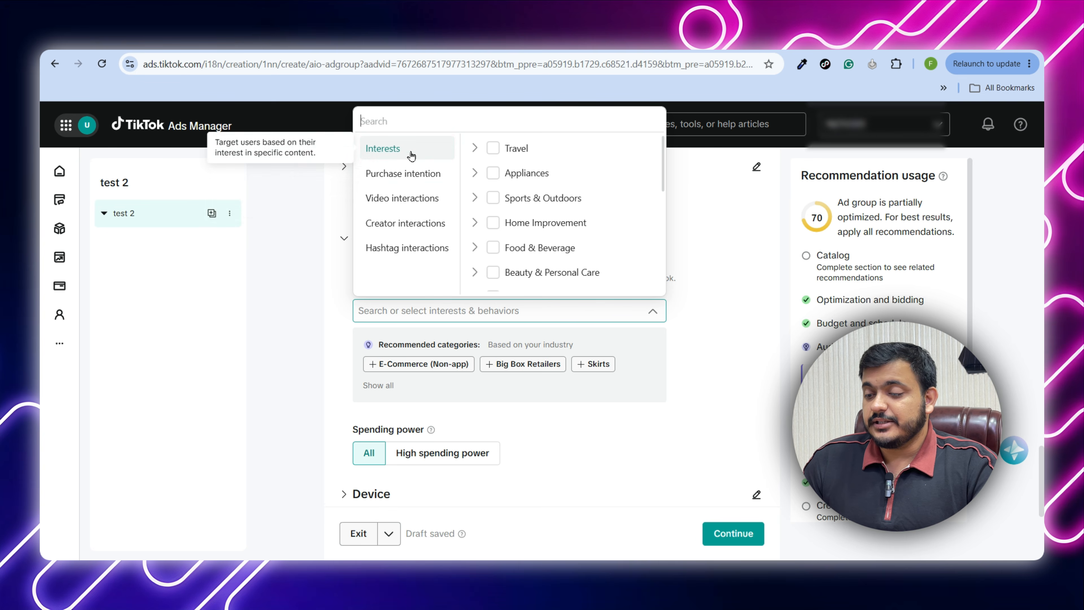
left_click(427, 179)
scroll(542, 193, "down", 4)
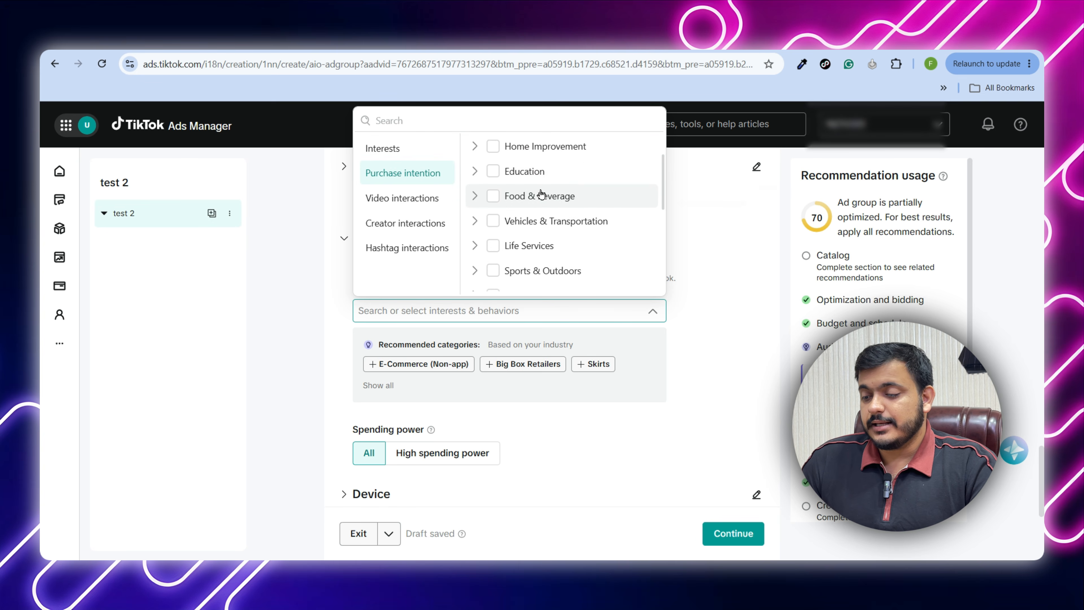
scroll(542, 193, "down", 4)
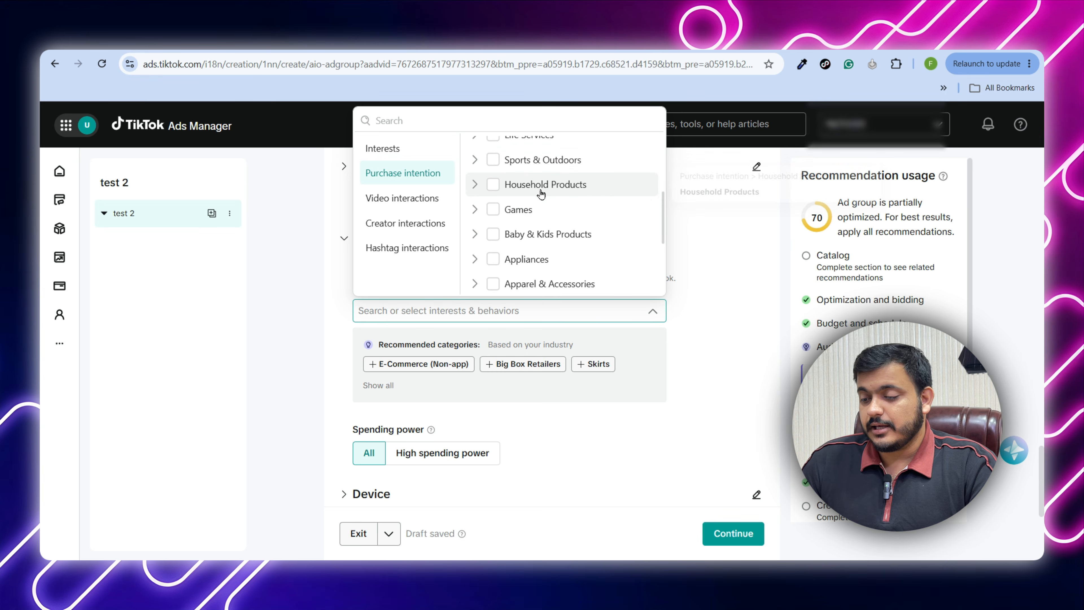
scroll(541, 193, "down", 3)
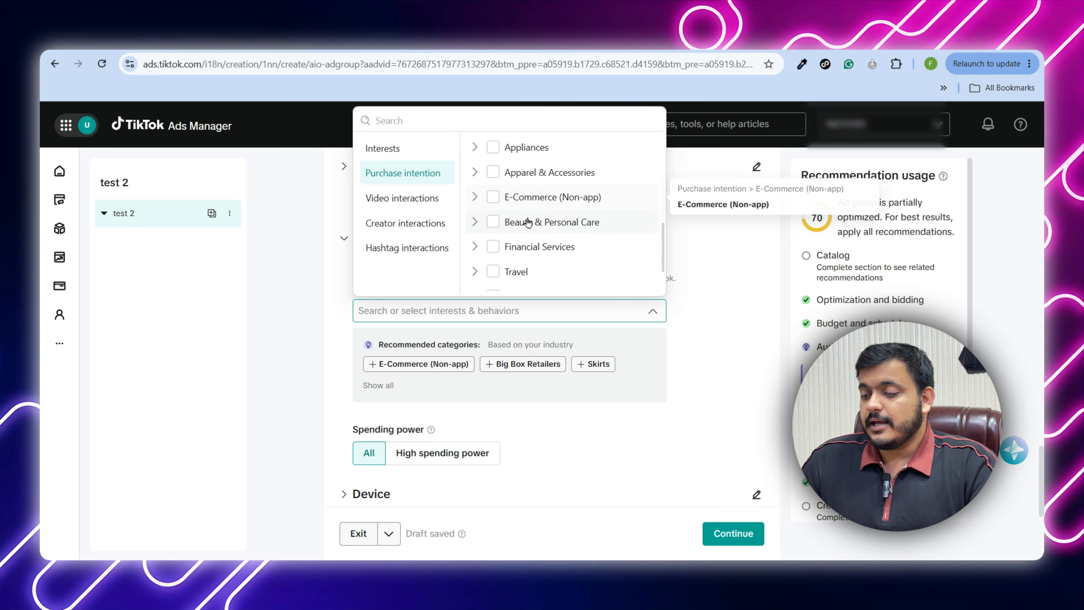
scroll(555, 216, "down", 2)
scroll(549, 233, "down", 2)
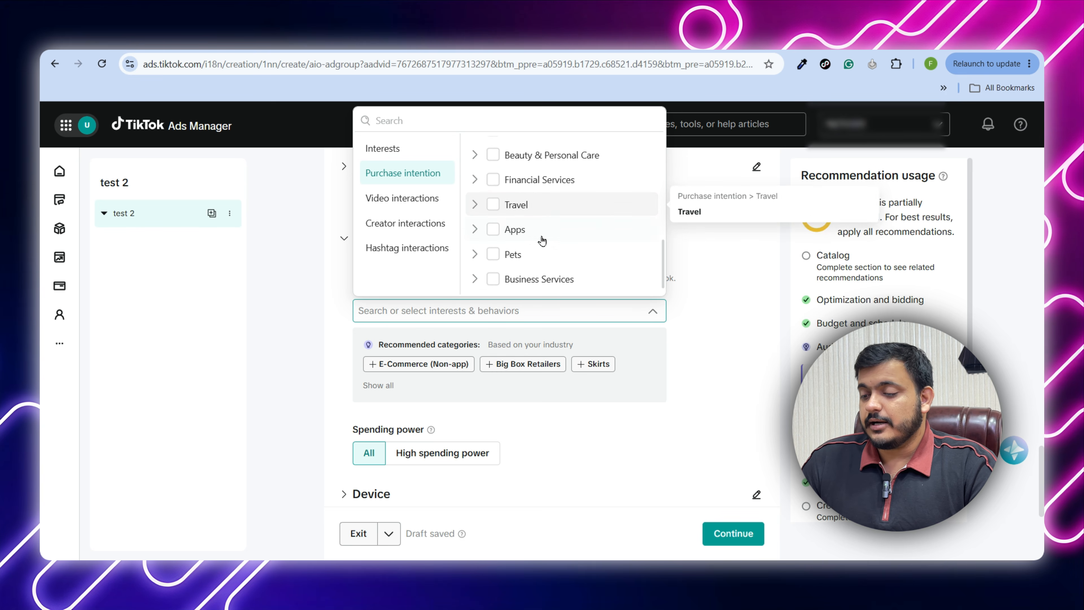
scroll(580, 232, "up", 6)
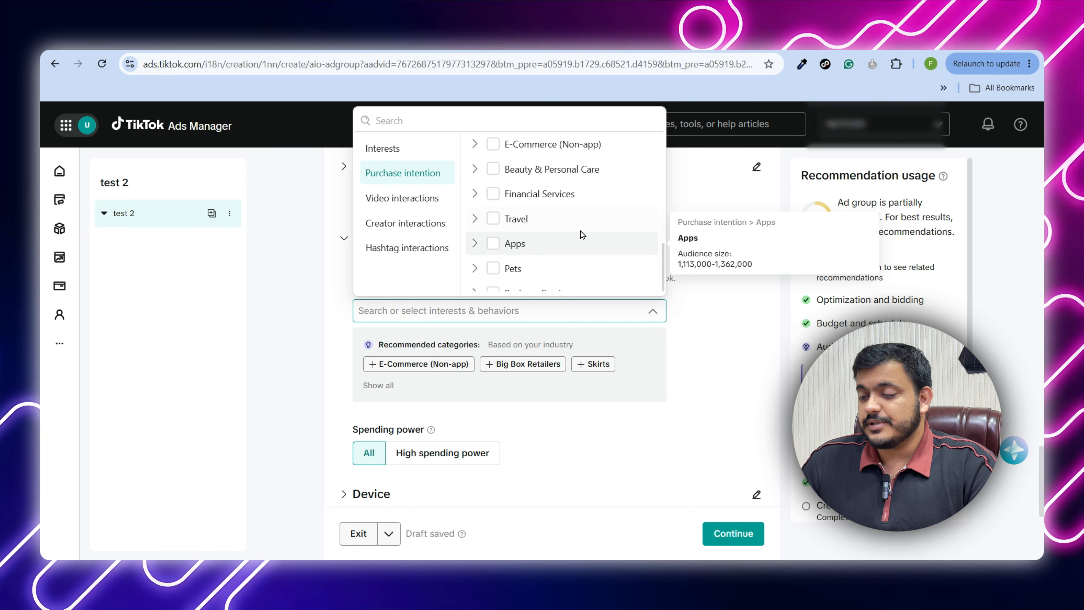
scroll(581, 234, "up", 6)
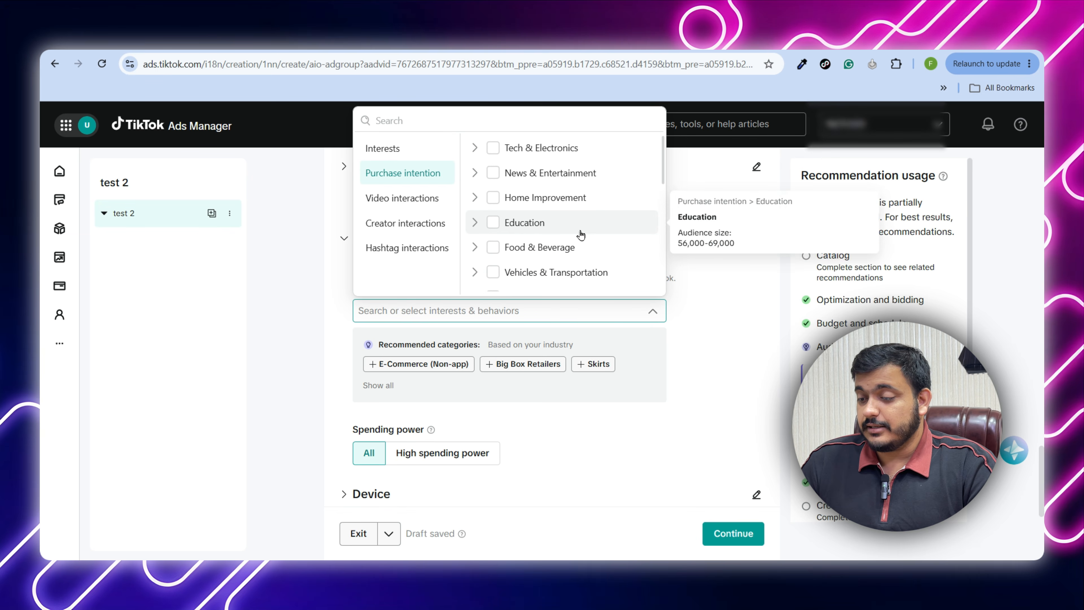
left_click(558, 316)
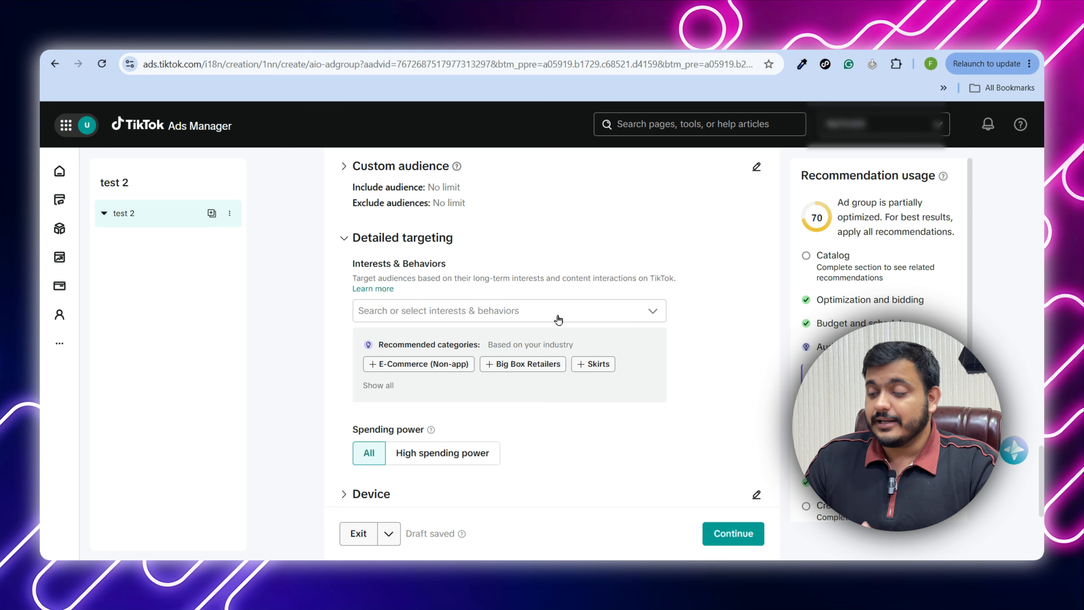
Expand the Placements section and review the TikTok placement along with the comment, video download and video sharing settings.
scroll(558, 320, "down", 3)
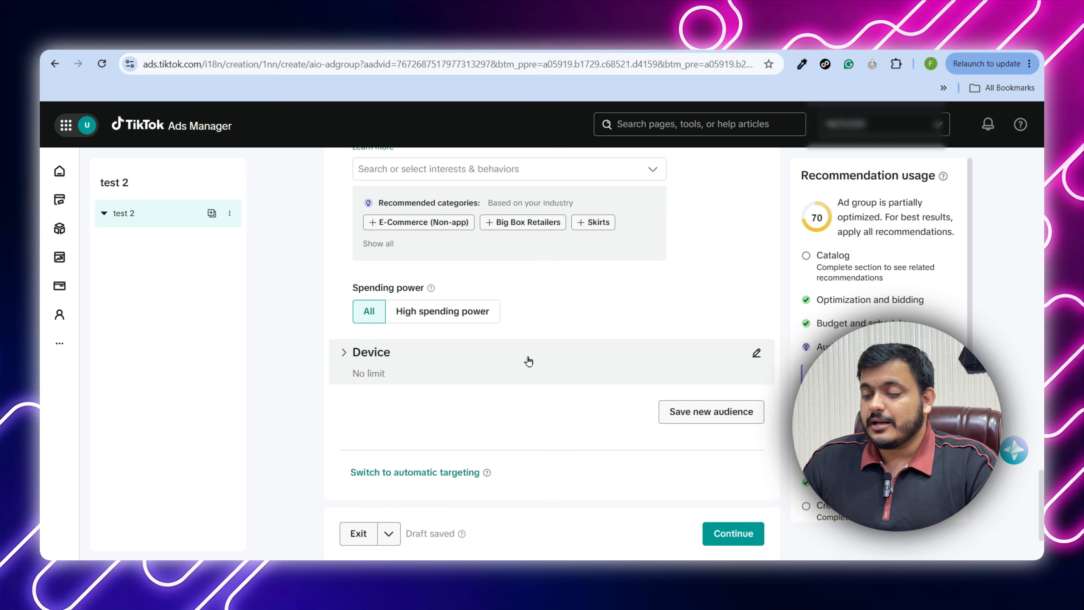
scroll(528, 361, "down", 3)
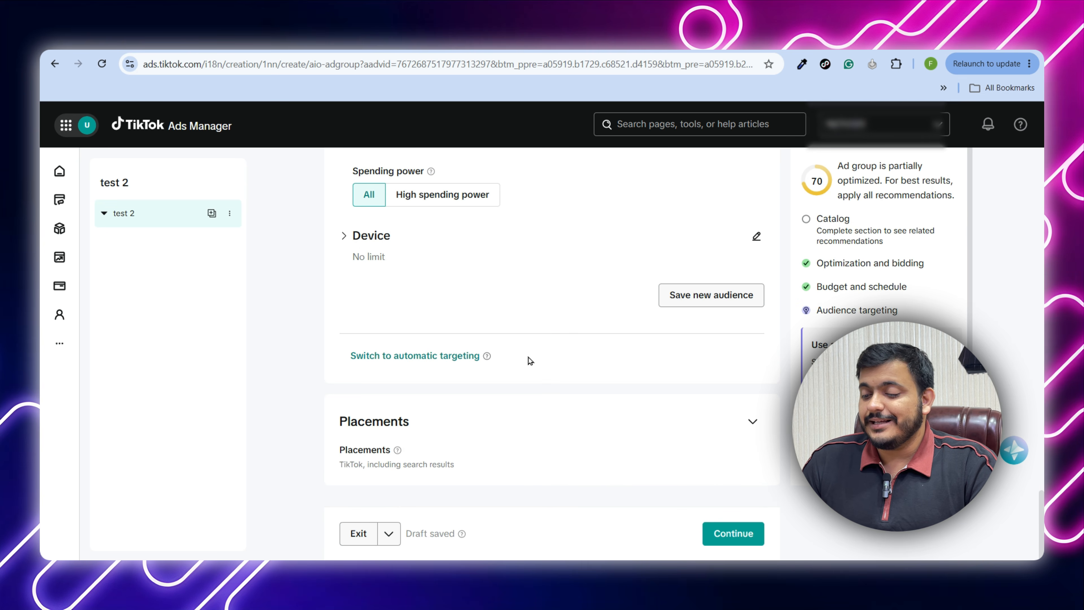
left_click_drag(337, 422, 430, 428)
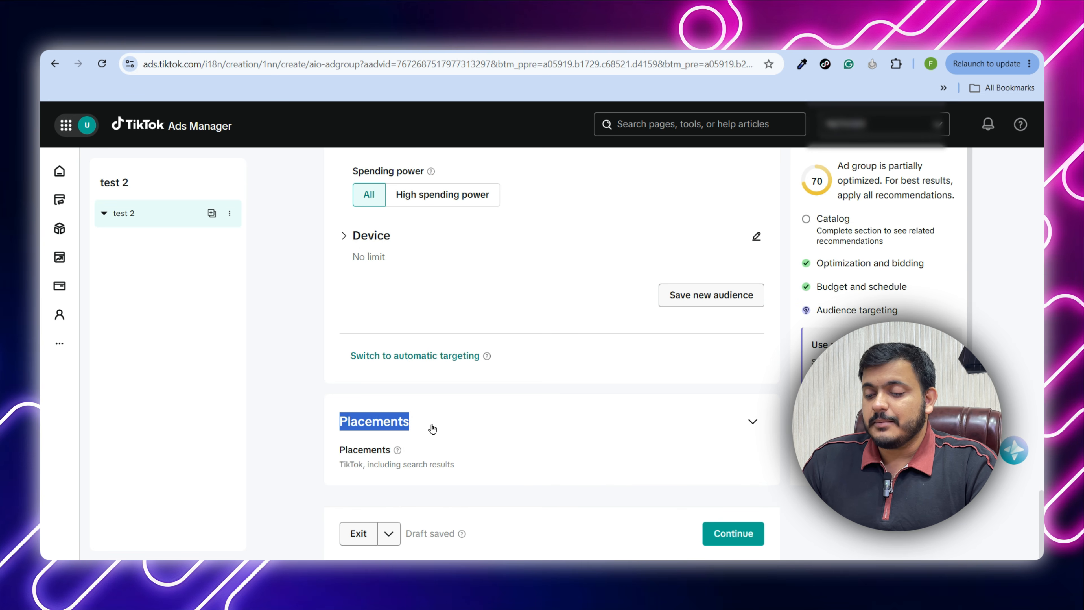
left_click(606, 439)
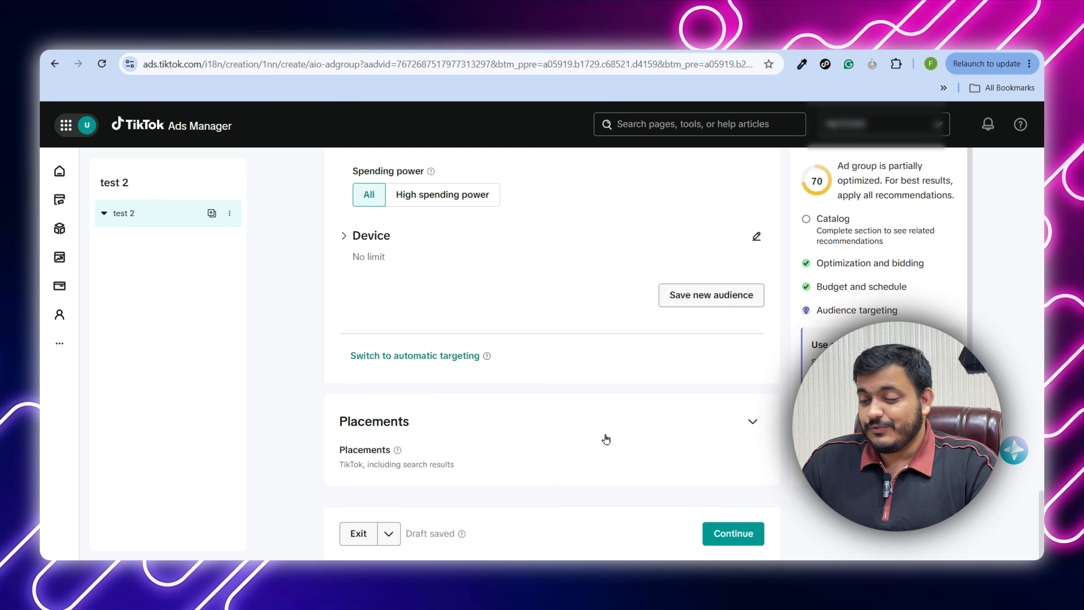
left_click(606, 439)
scroll(606, 439, "down", 4)
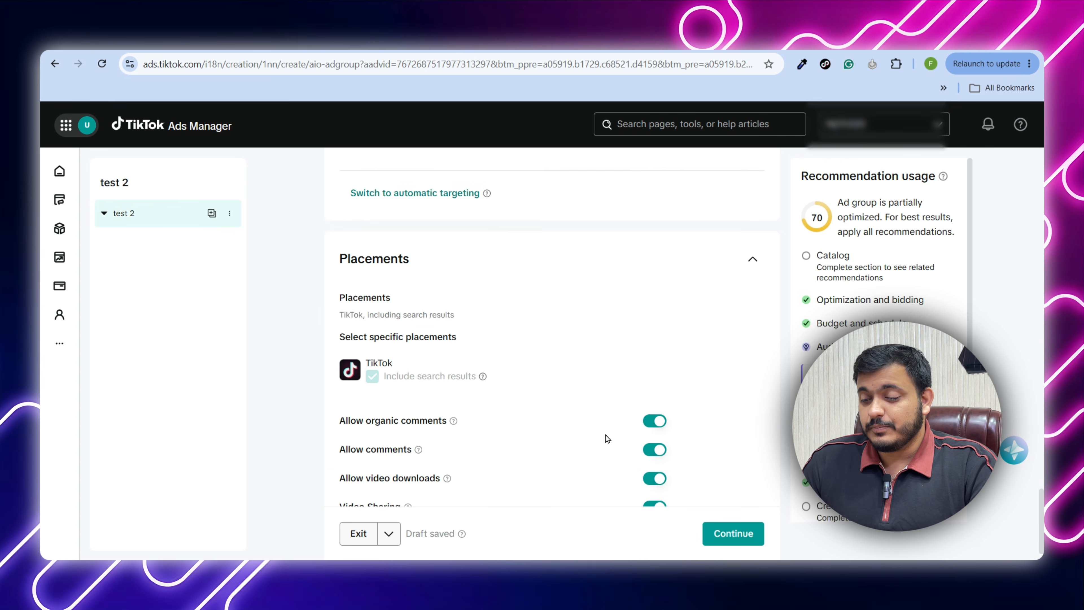
scroll(606, 436, "down", 1)
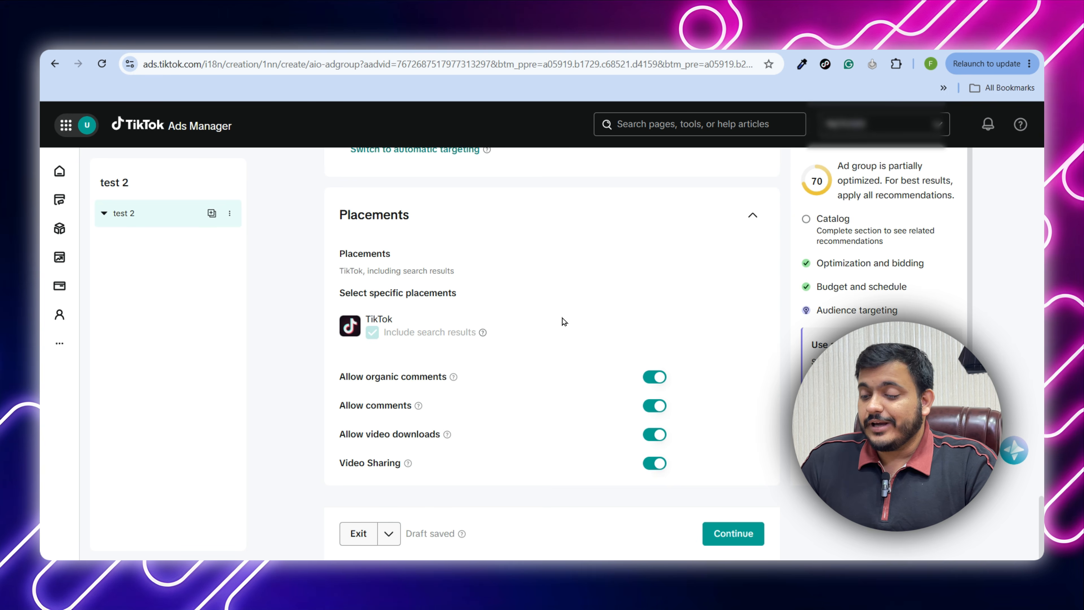
scroll(507, 366, "up", 1)
scroll(507, 365, "down", 1)
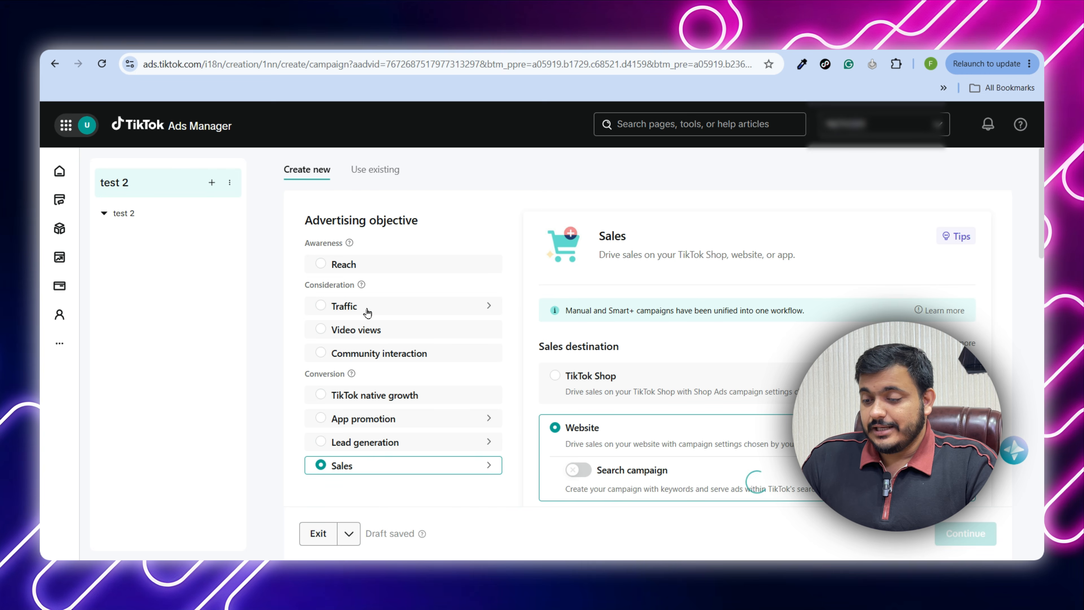
Change the campaign's advertising objective to Traffic and confirm the reset of its ad groups and ads.
left_click(367, 313)
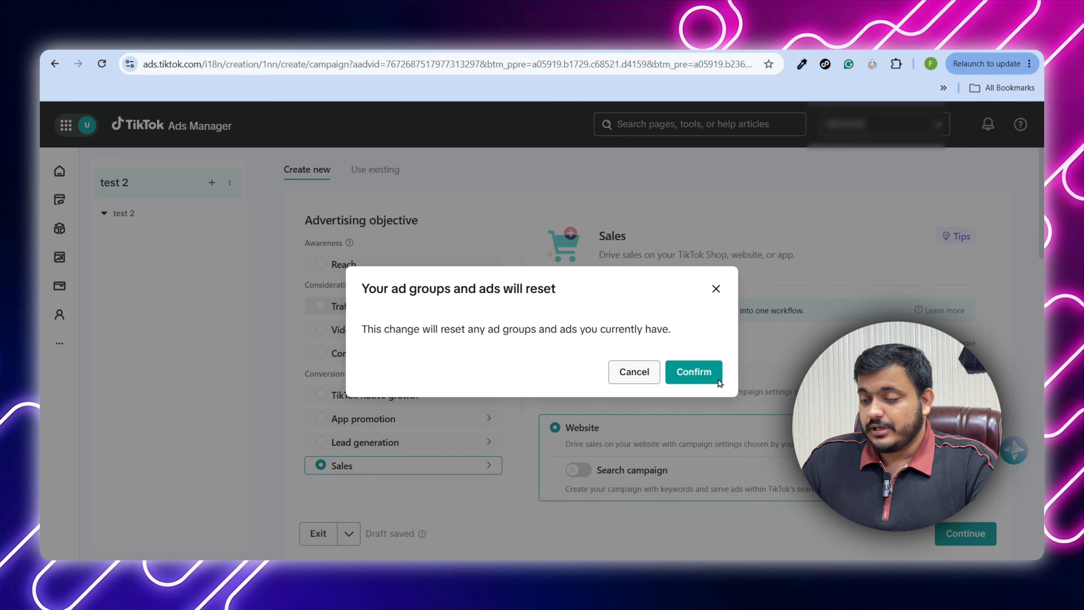
left_click(704, 371)
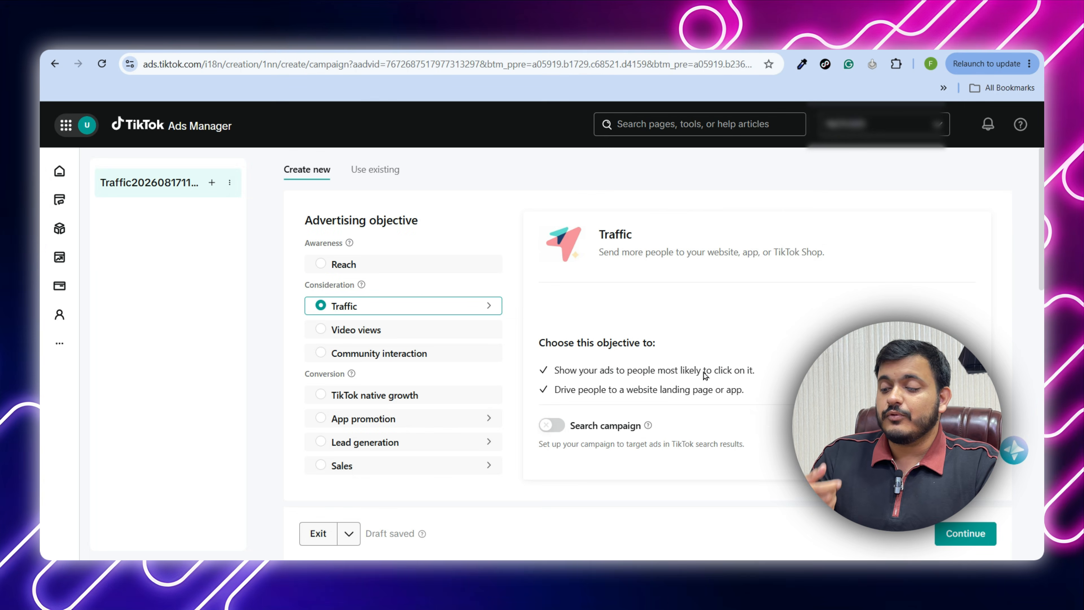
scroll(705, 375, "down", 3)
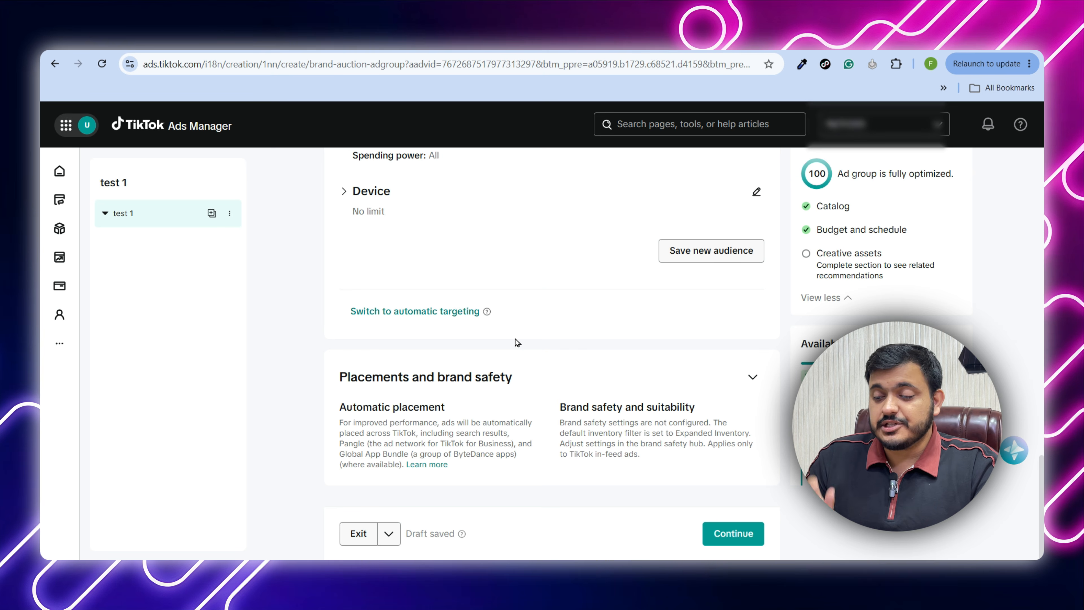
Expand Placements and brand safety in the test 1 ad group and switch it to Select placement.
left_click(754, 379)
scroll(599, 405, "down", 3)
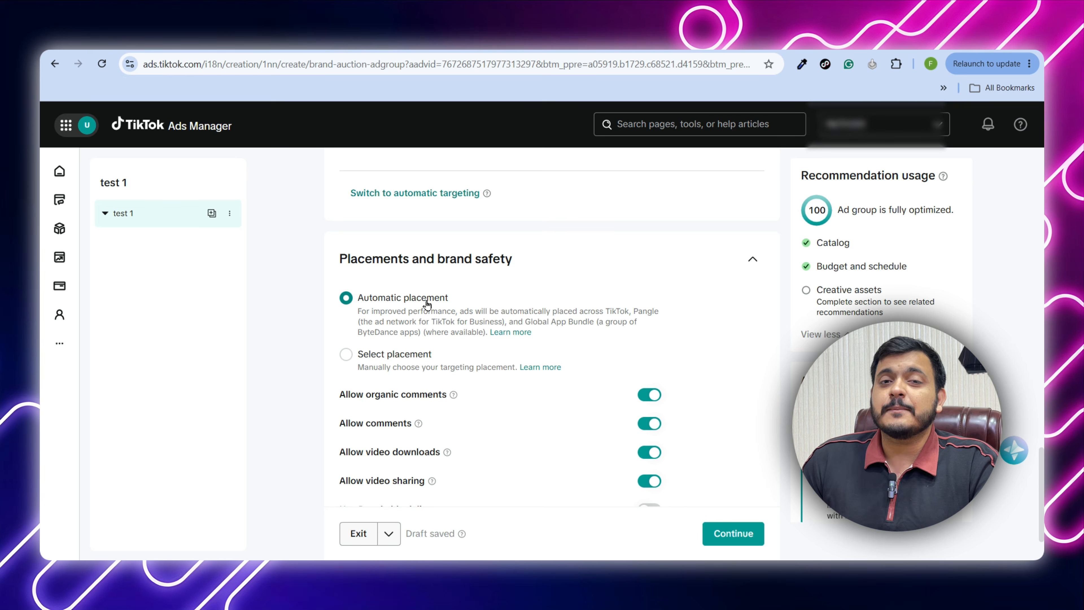
scroll(426, 304, "down", 1)
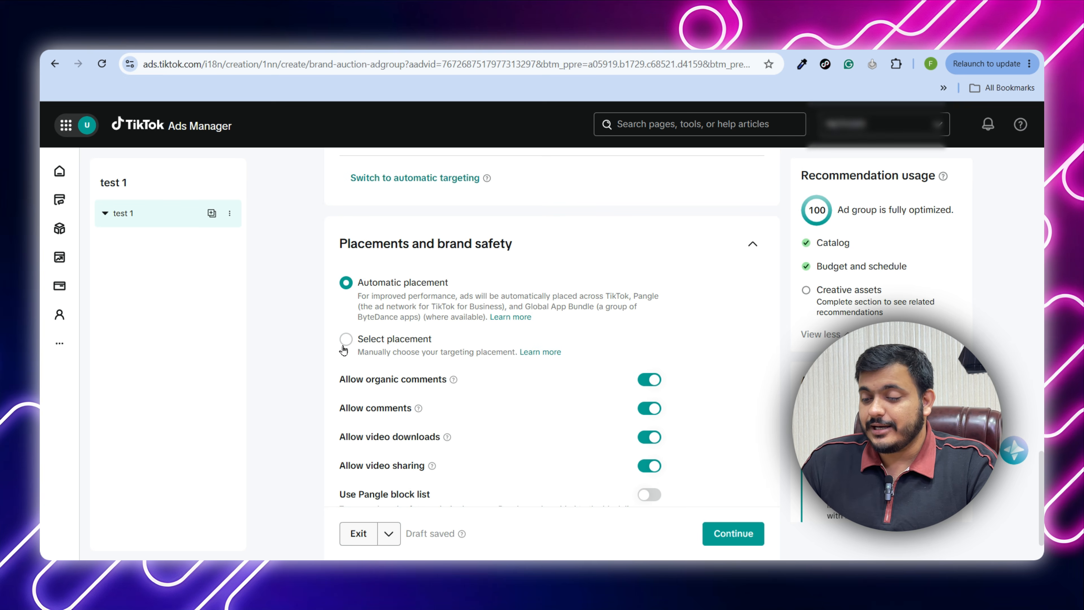
left_click(418, 337)
scroll(470, 325, "down", 3)
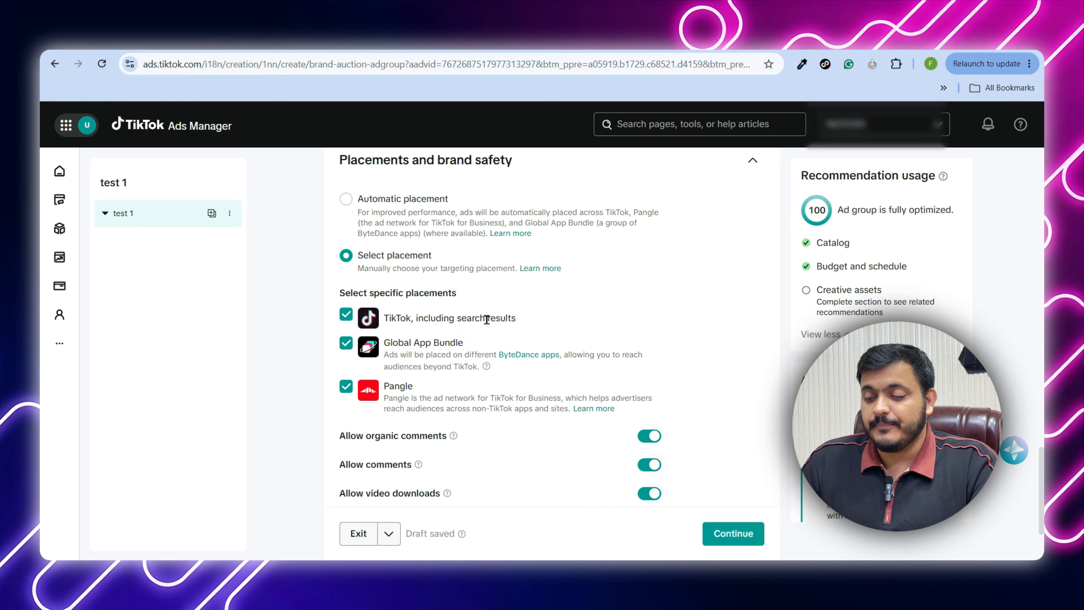
Exclude Global App Bundle and Pangle from the specific placements, keeping only TikTok, including search results.
left_click_drag(386, 344, 467, 345)
left_click_drag(416, 387, 385, 392)
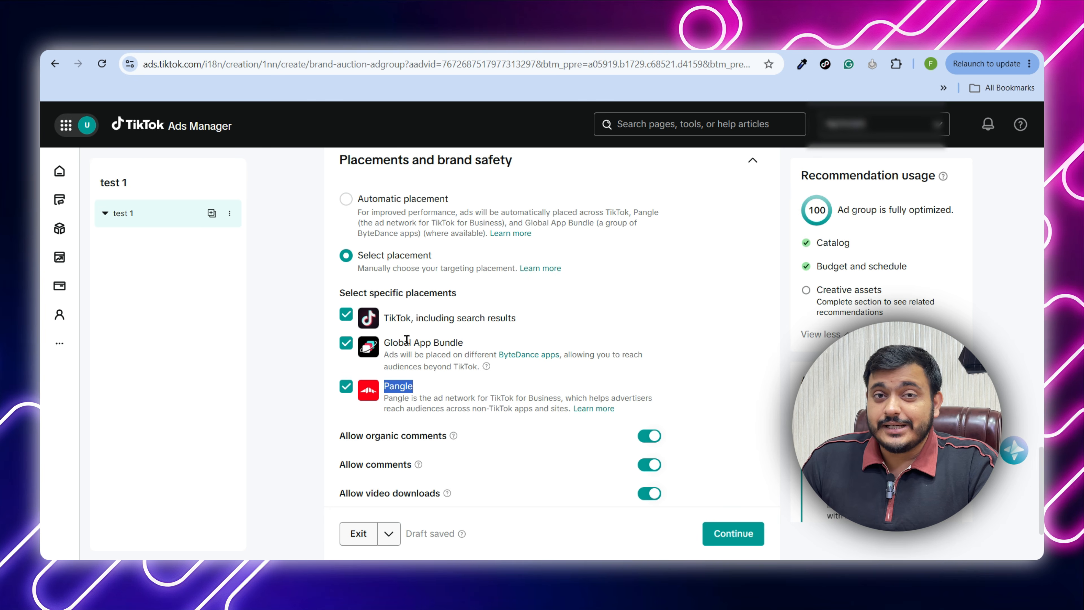
left_click_drag(387, 318, 518, 316)
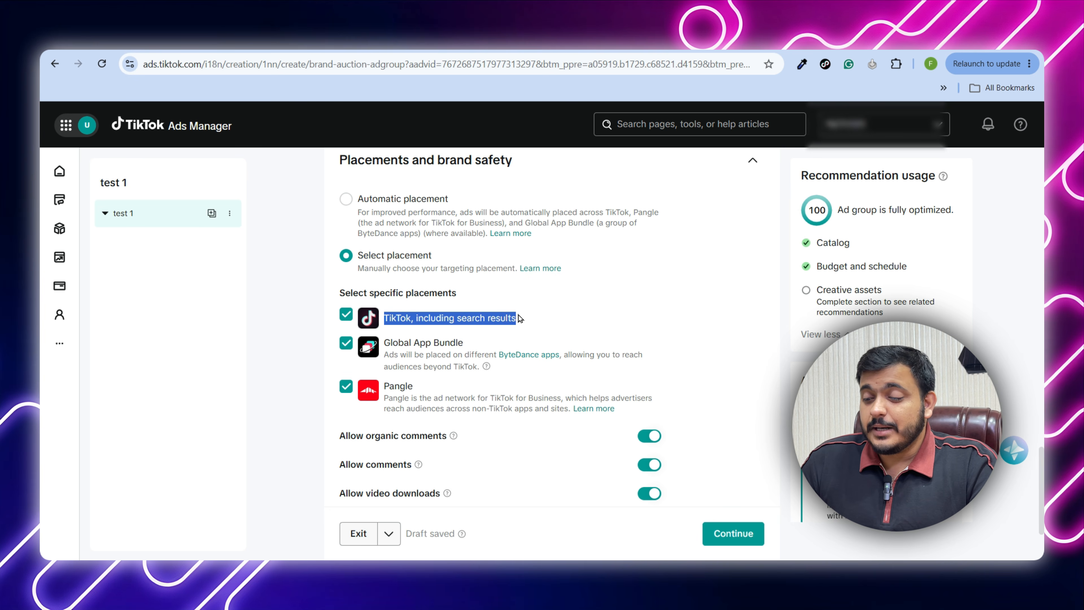
left_click(466, 314)
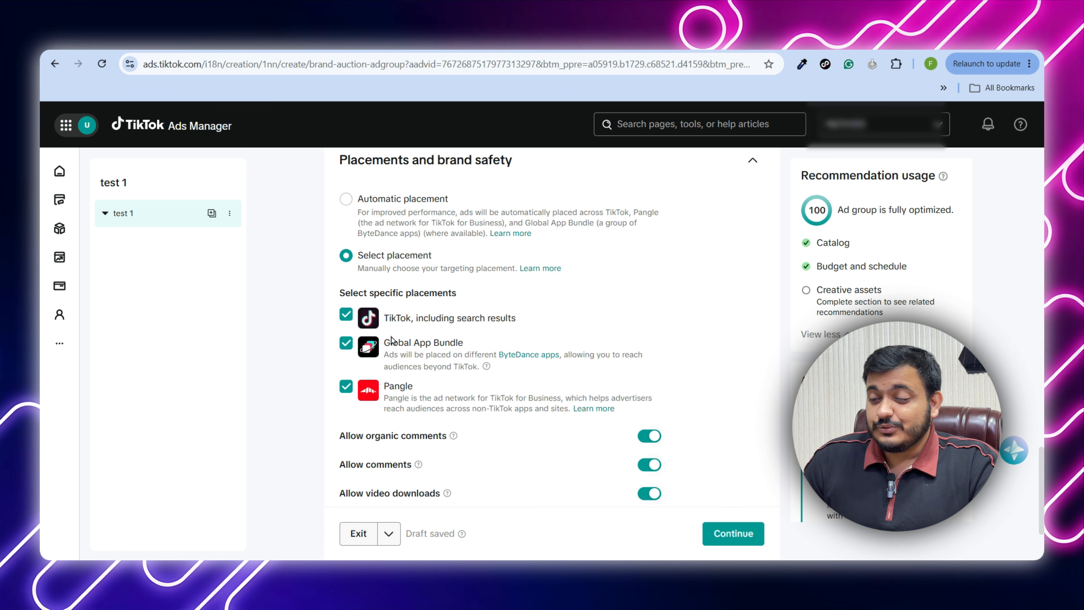
left_click(349, 344)
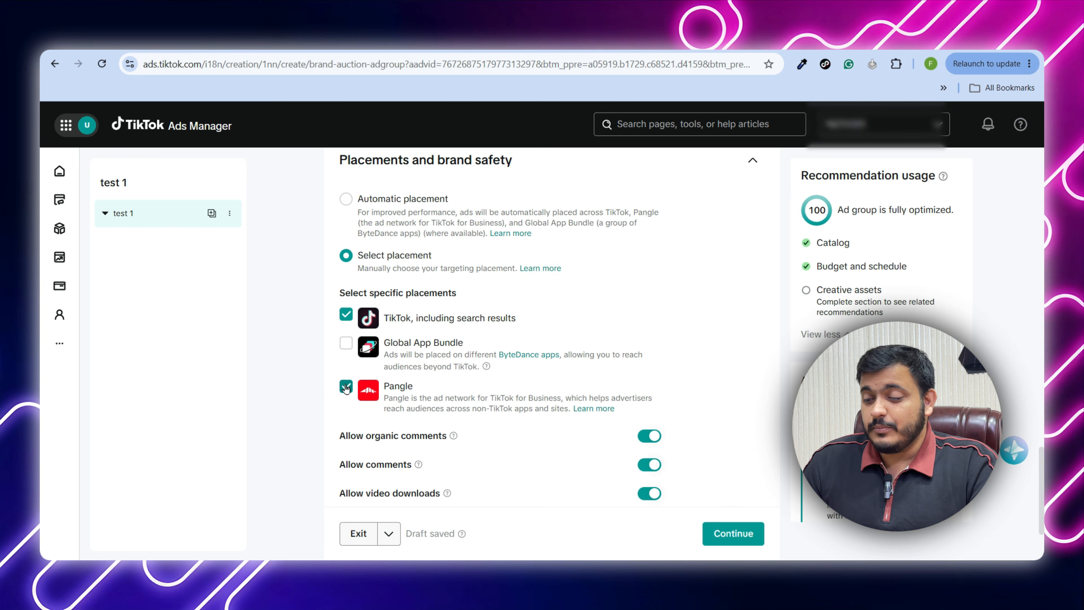
left_click(424, 384)
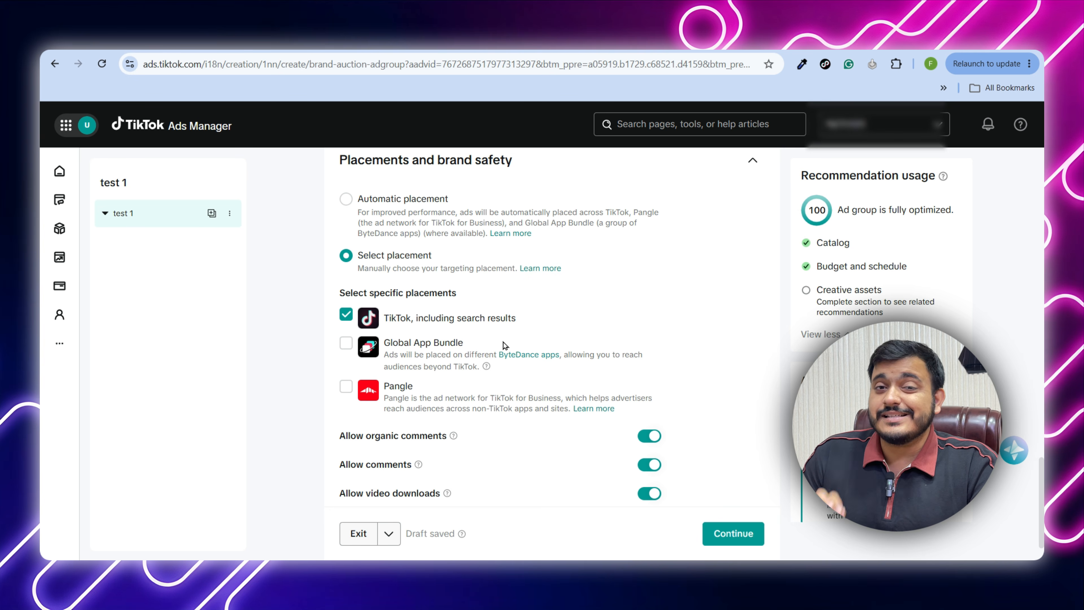
Continue from the ad group to the ad settings and name the ad "t1".
scroll(504, 343, "down", 2)
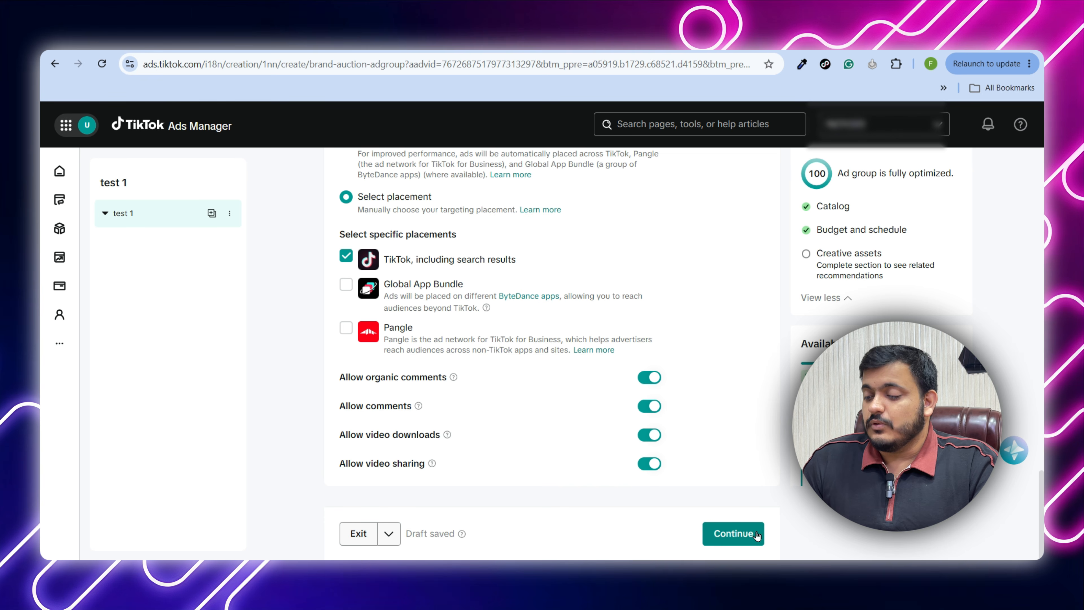
left_click(729, 535)
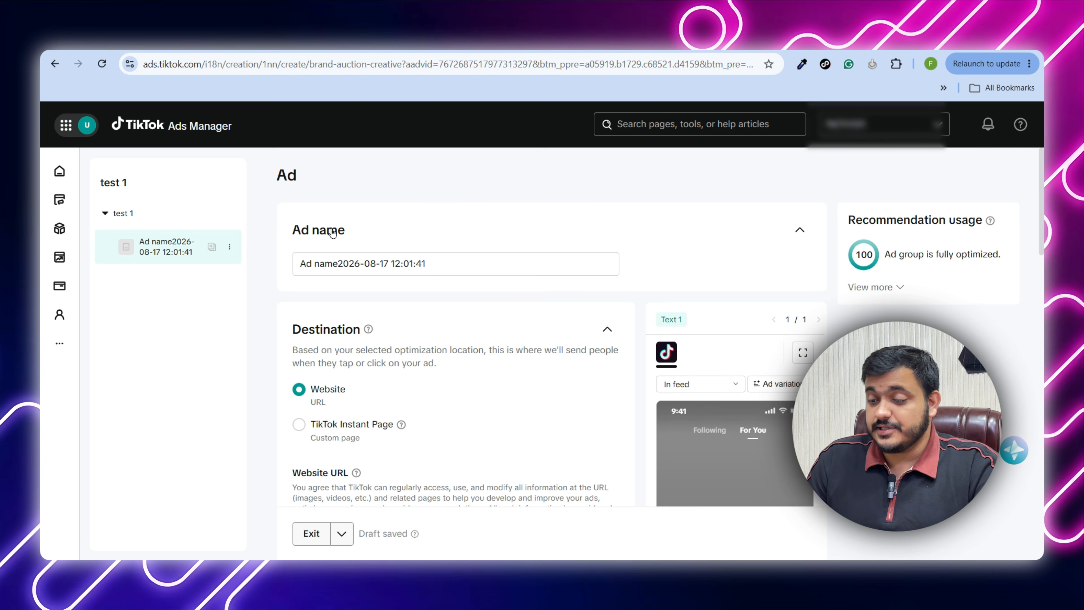
left_click_drag(460, 264, 296, 269)
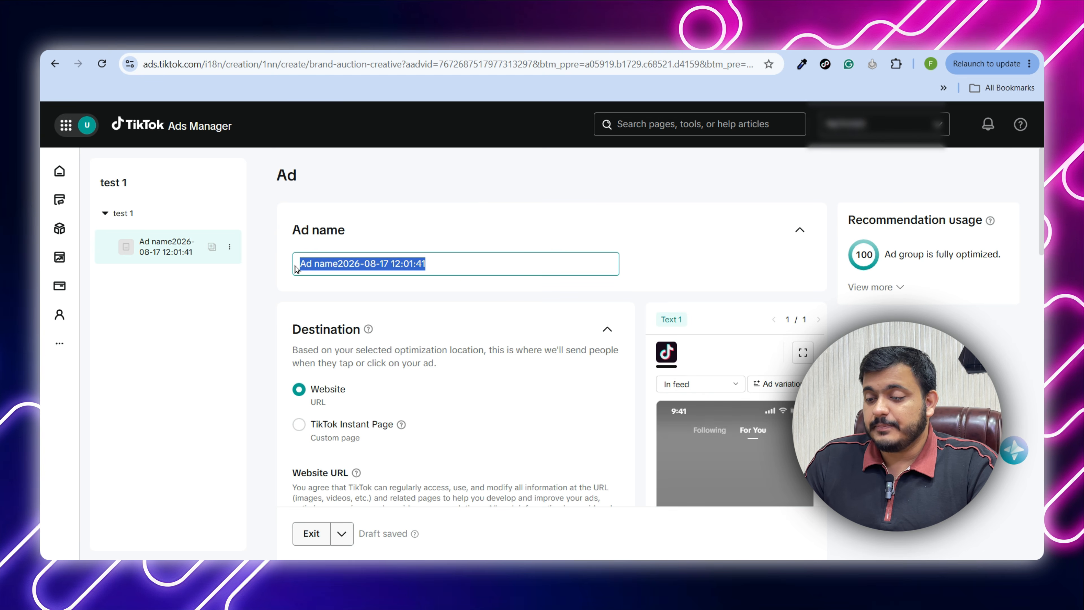
type("t1")
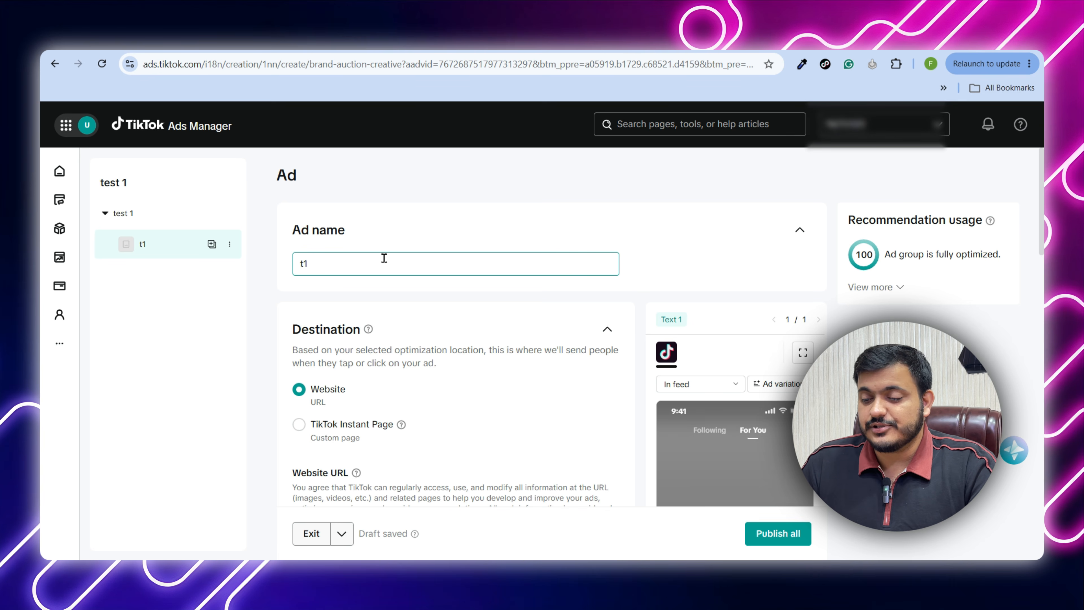
Find the ad's Website URL setting, switch to the diglus.com store and open the Sports Safety Shaper product page from New Arrivals.
scroll(427, 295, "down", 2)
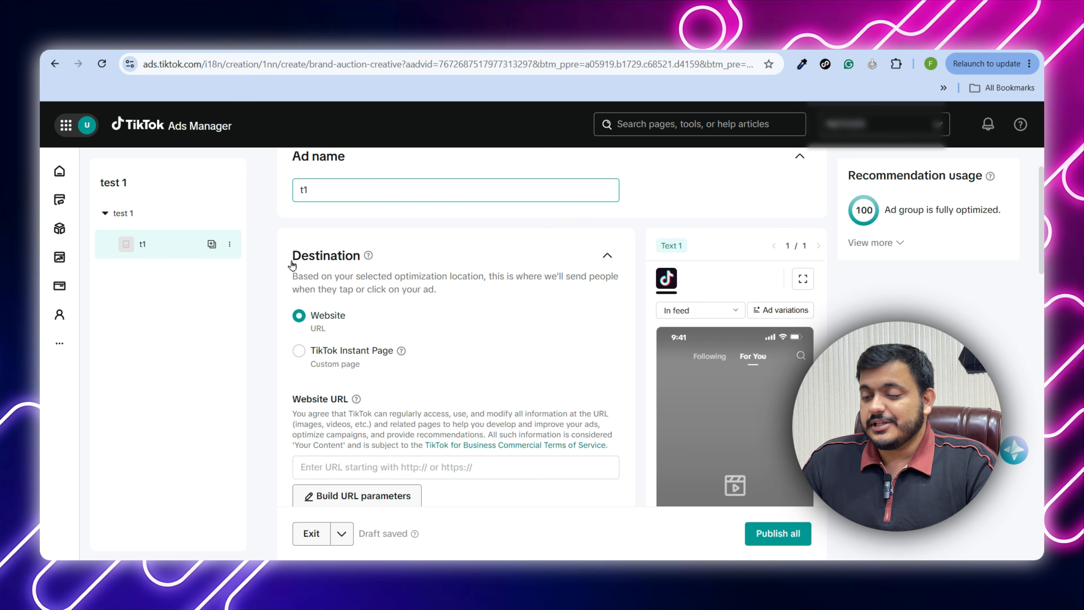
scroll(423, 314, "down", 3)
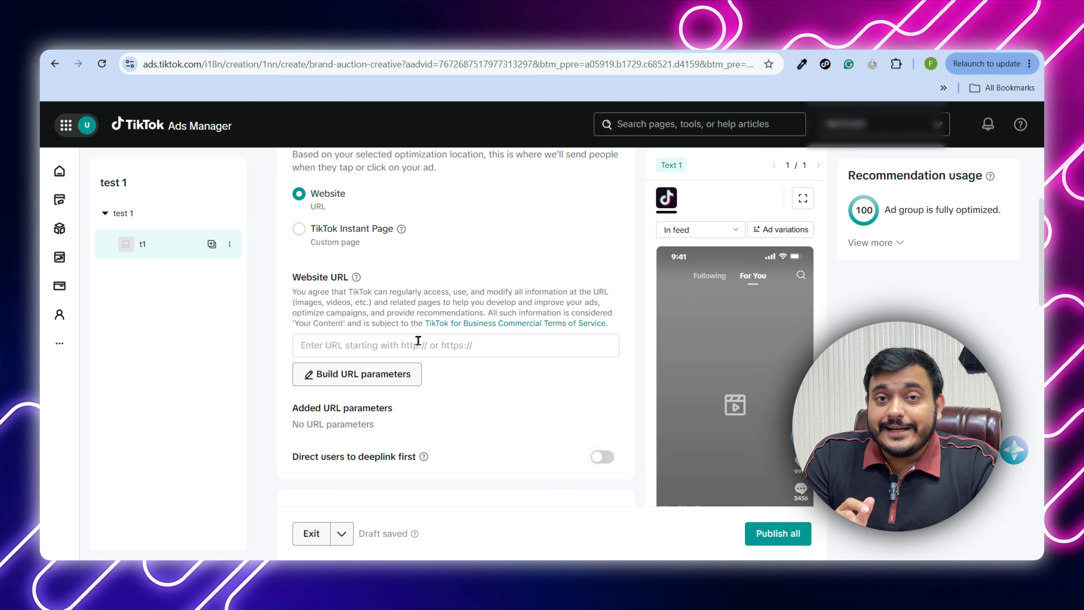
left_click(418, 340)
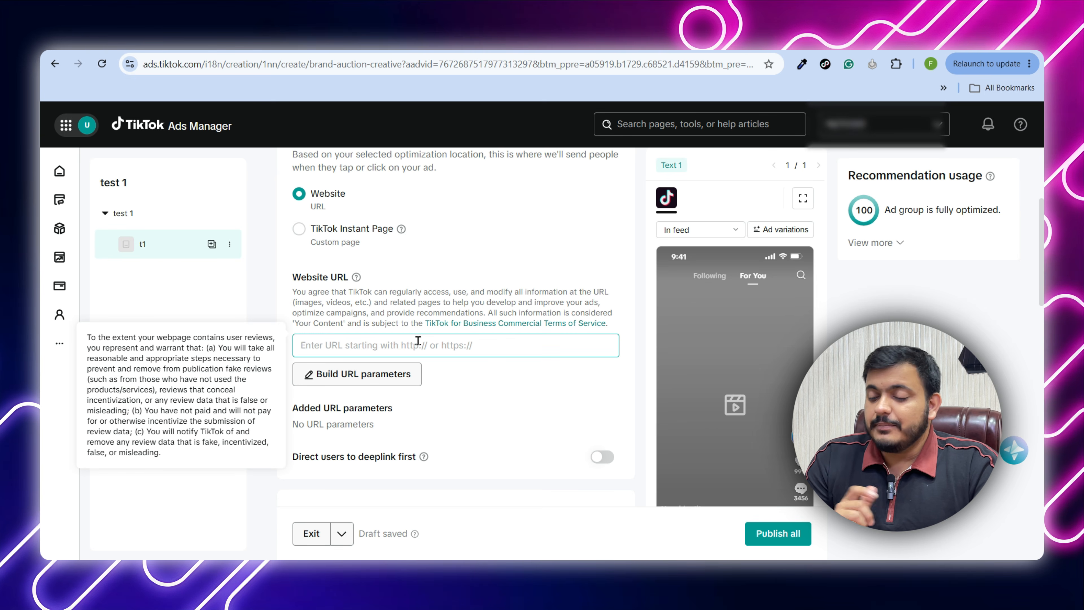
left_click(449, 316)
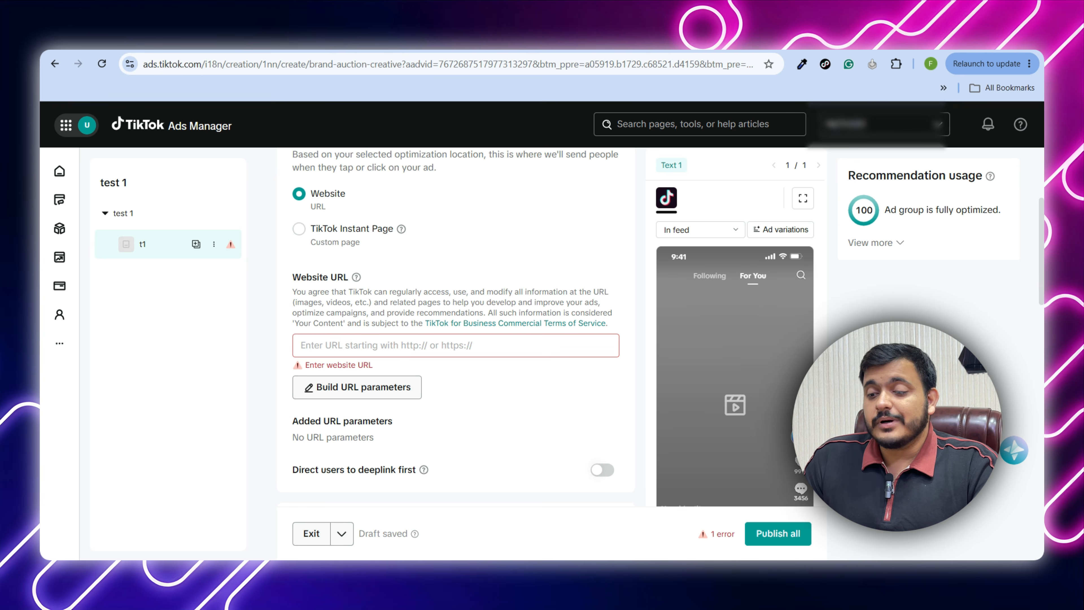
key("ctrl+t")
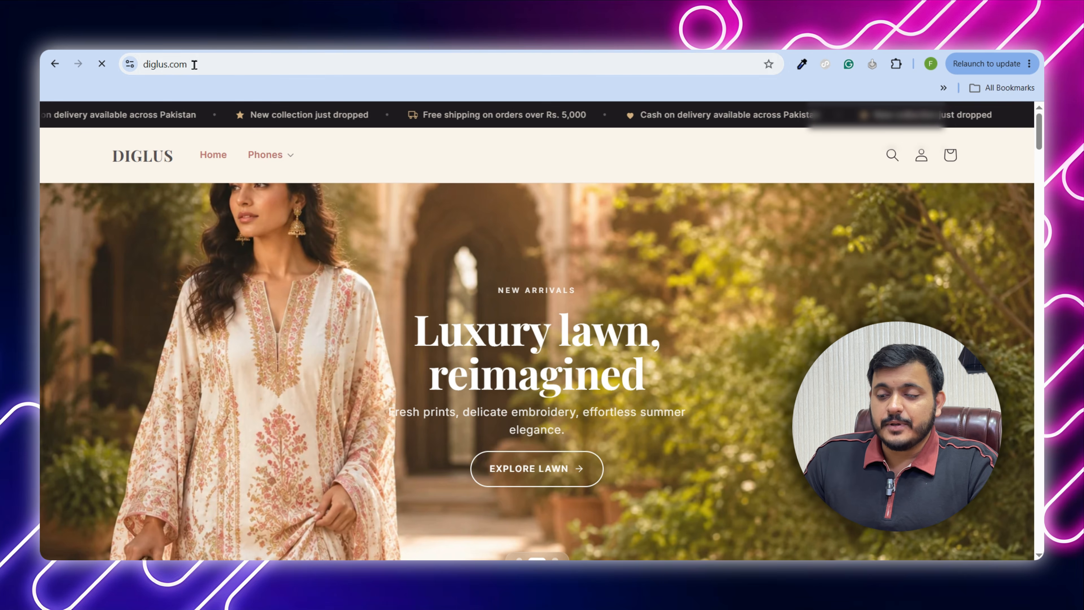
scroll(310, 299, "down", 10)
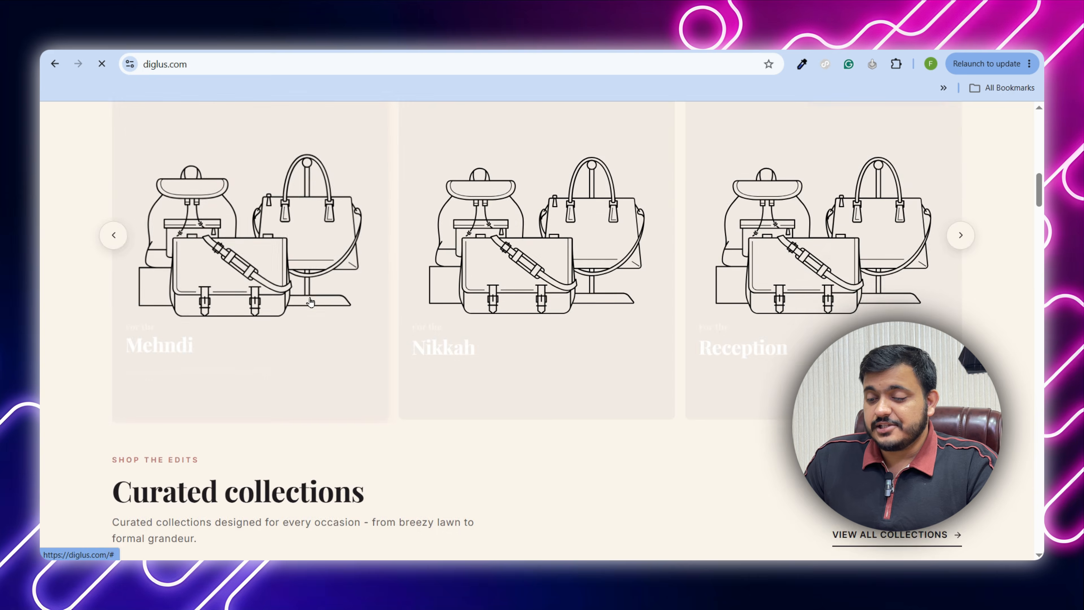
scroll(311, 301, "down", 8)
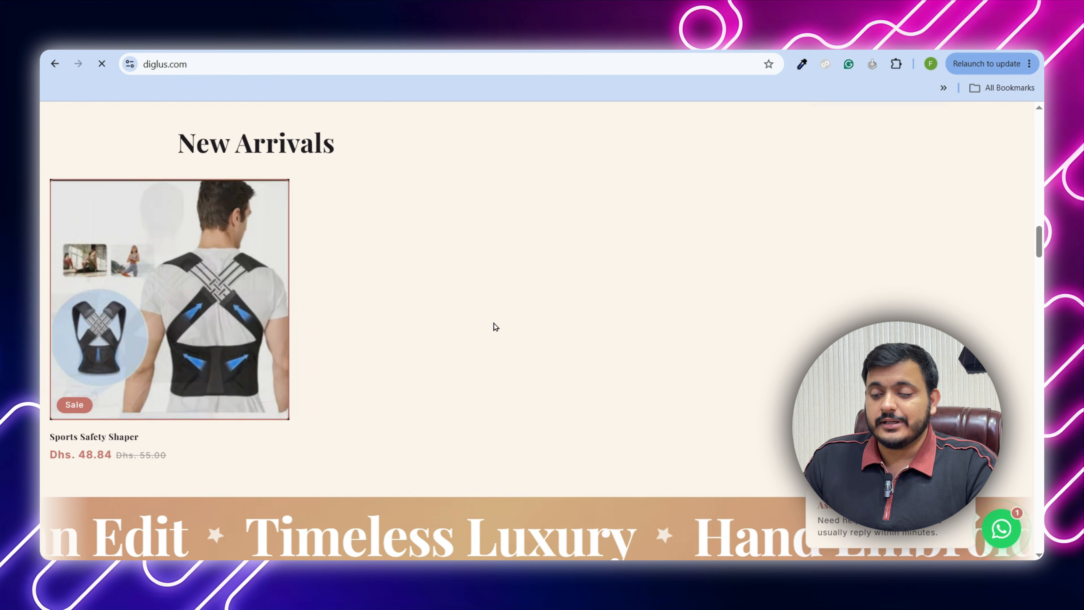
scroll(495, 325, "up", 2)
left_click(405, 61)
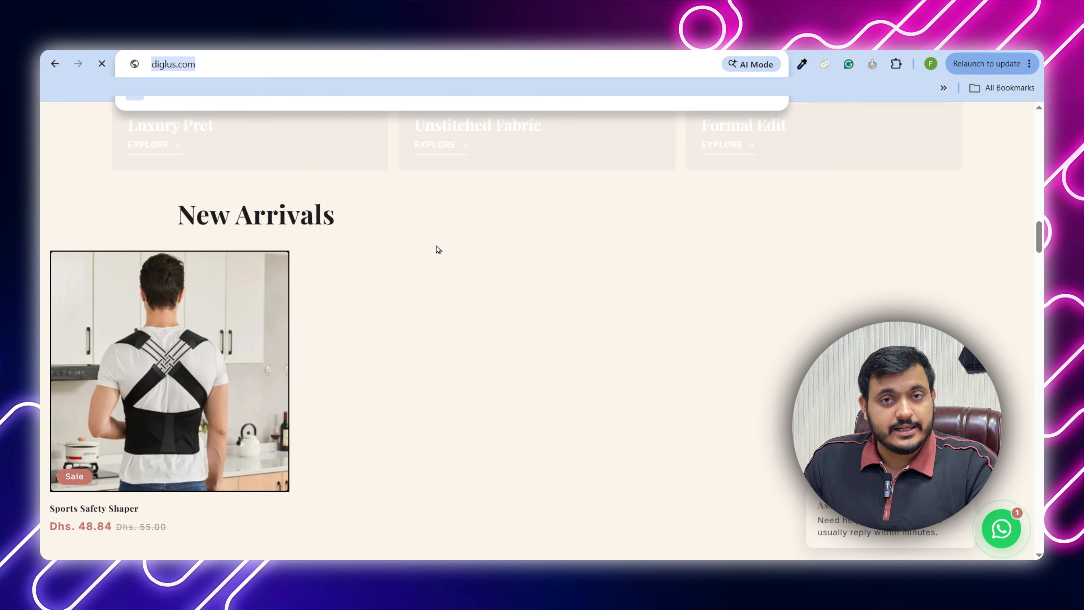
left_click(528, 359)
scroll(529, 359, "down", 3)
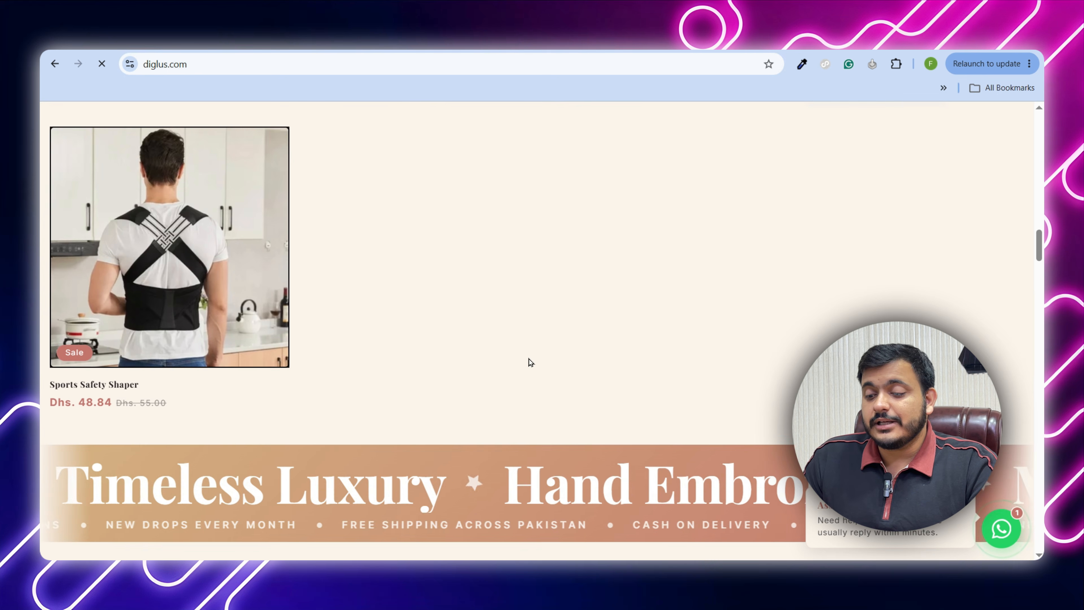
left_click(96, 391)
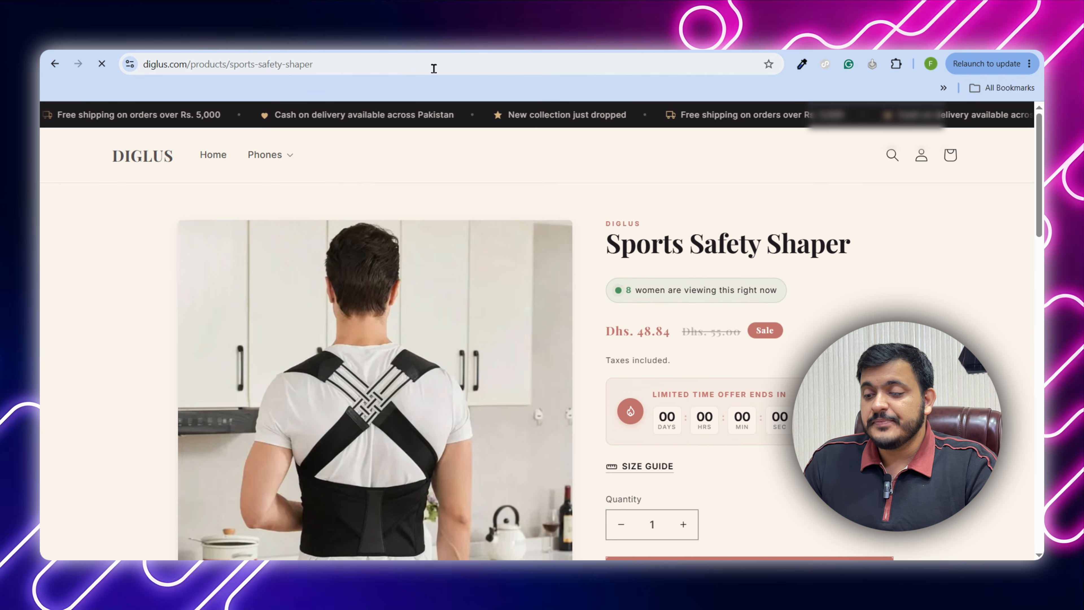
Copy the Sports Safety Shaper page's URL and look over the product's purchase options and details.
left_click(433, 68)
key("ctrl+c")
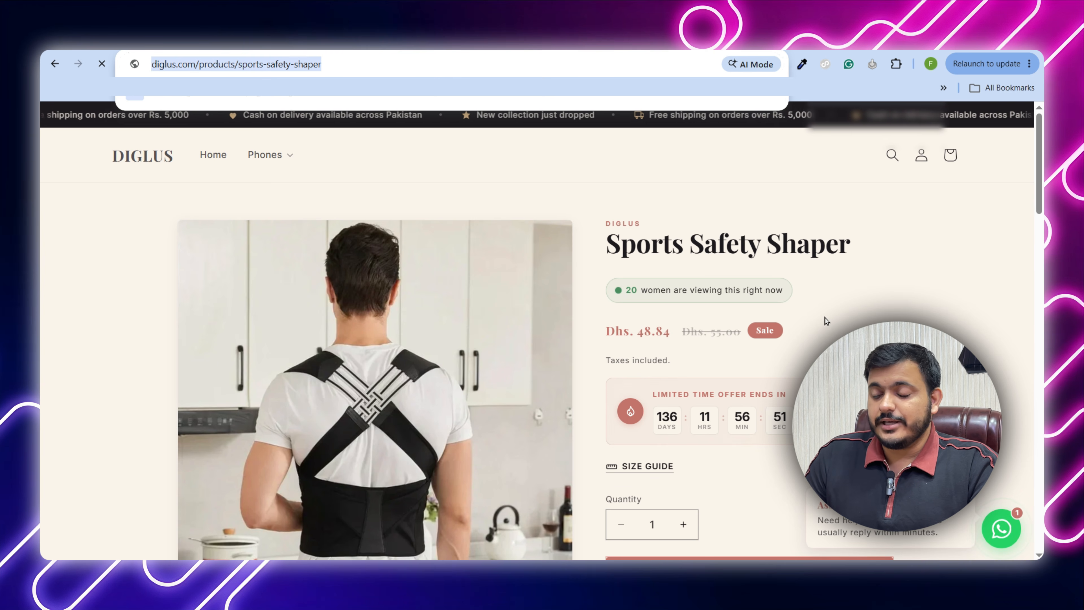
left_click(975, 346)
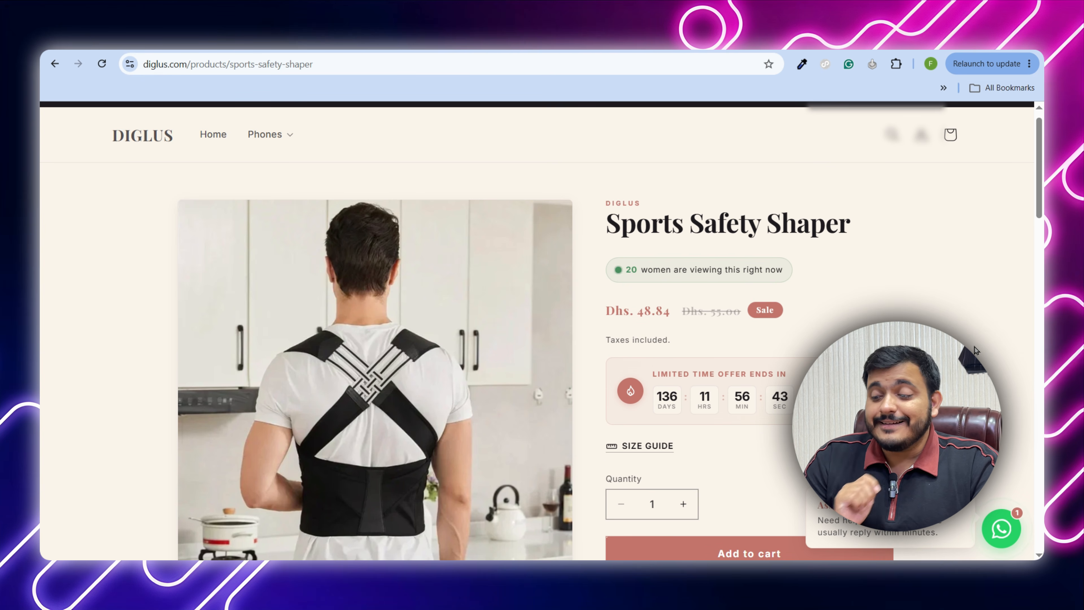
scroll(975, 347, "down", 5)
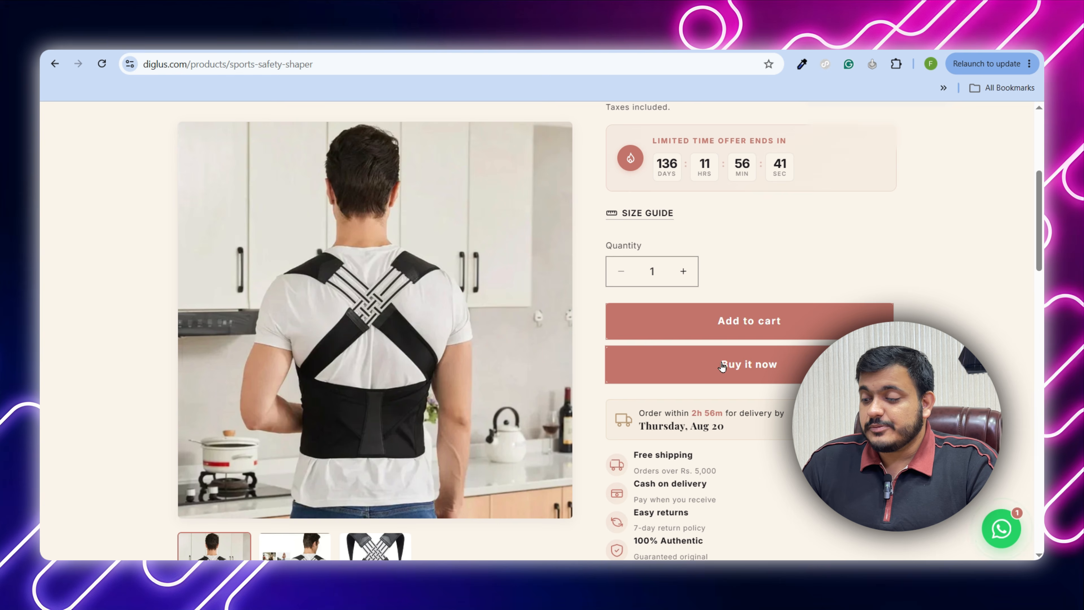
scroll(778, 334, "down", 4)
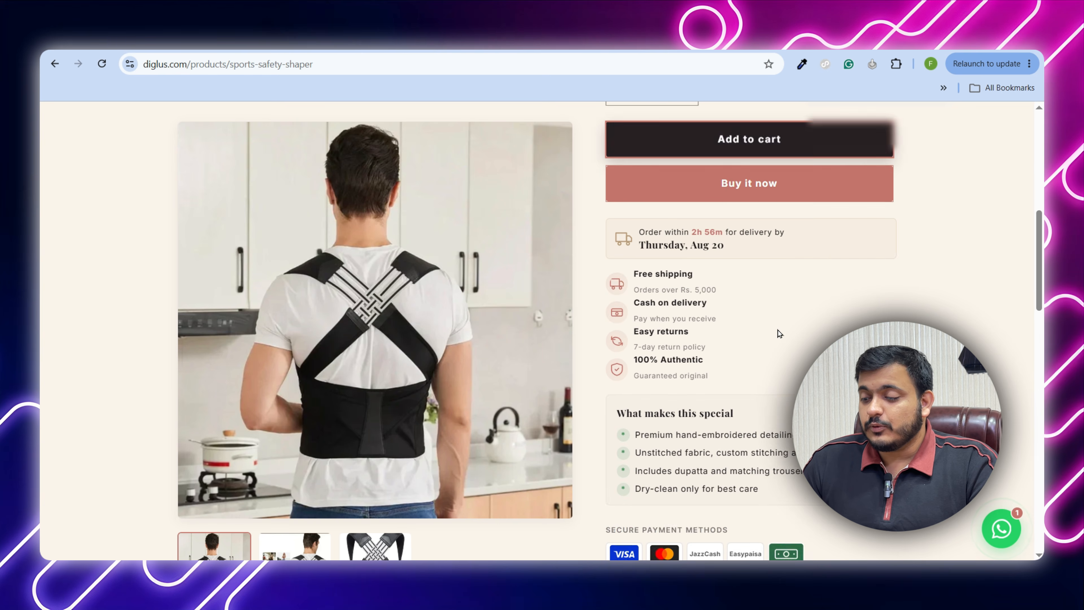
scroll(778, 333, "down", 5)
left_click(295, 307)
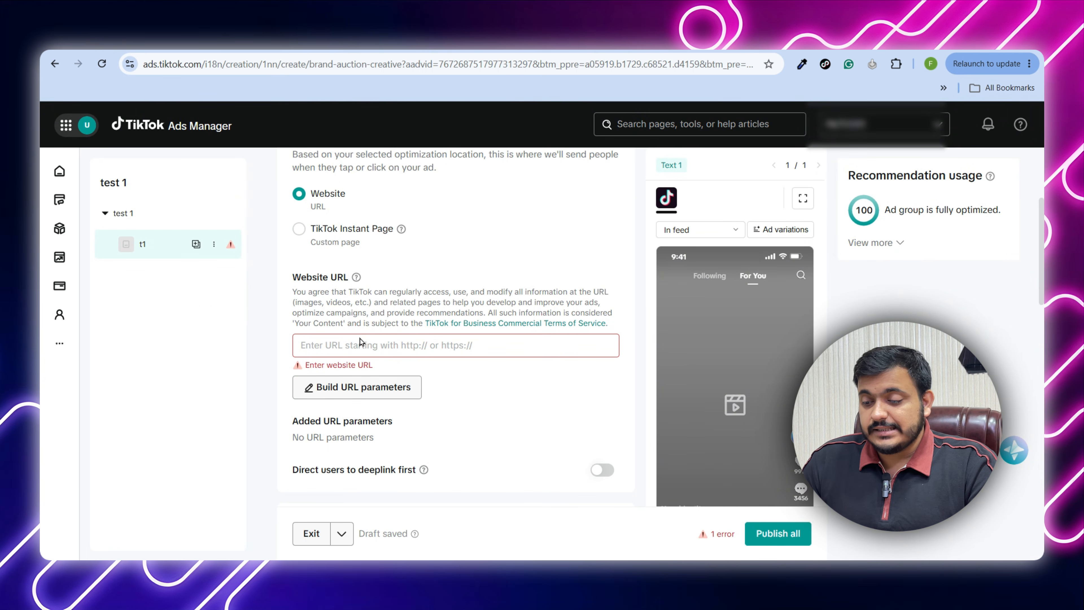
left_click(360, 342)
key("ctrl+v")
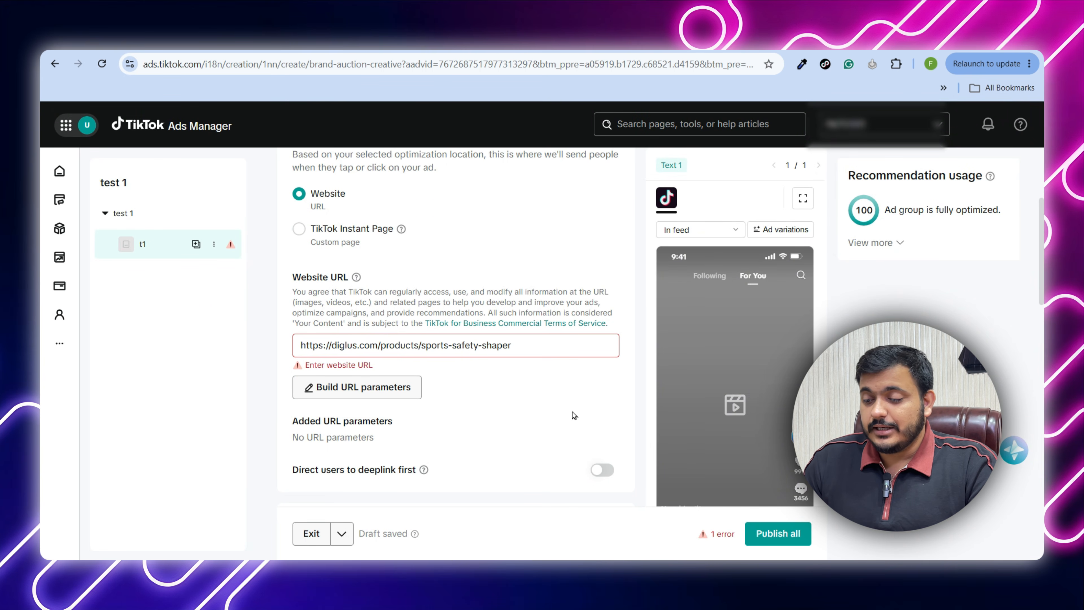
scroll(513, 417, "down", 2)
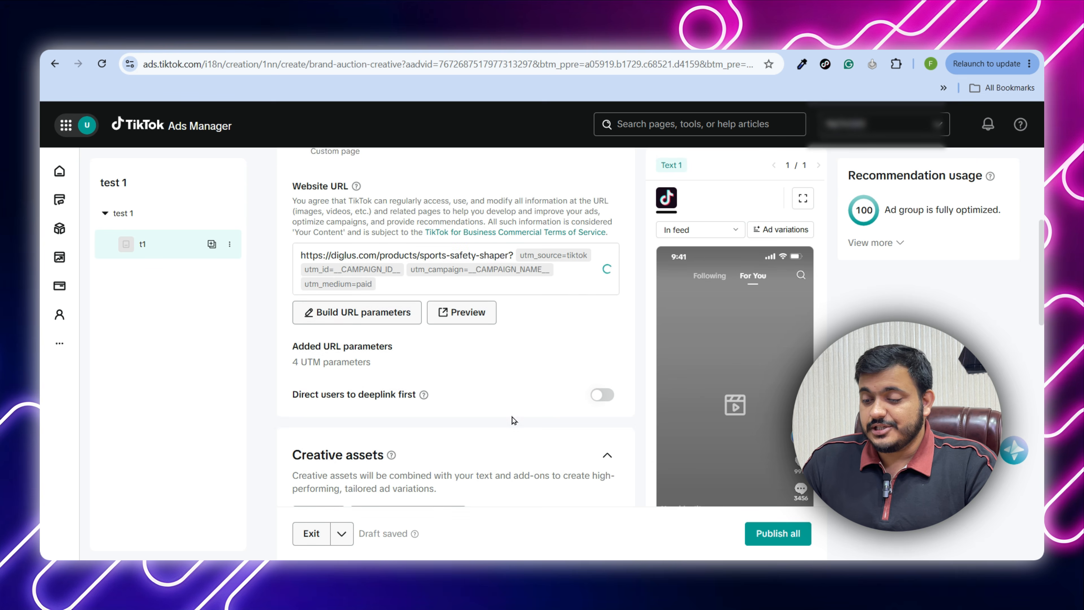
scroll(512, 417, "down", 1)
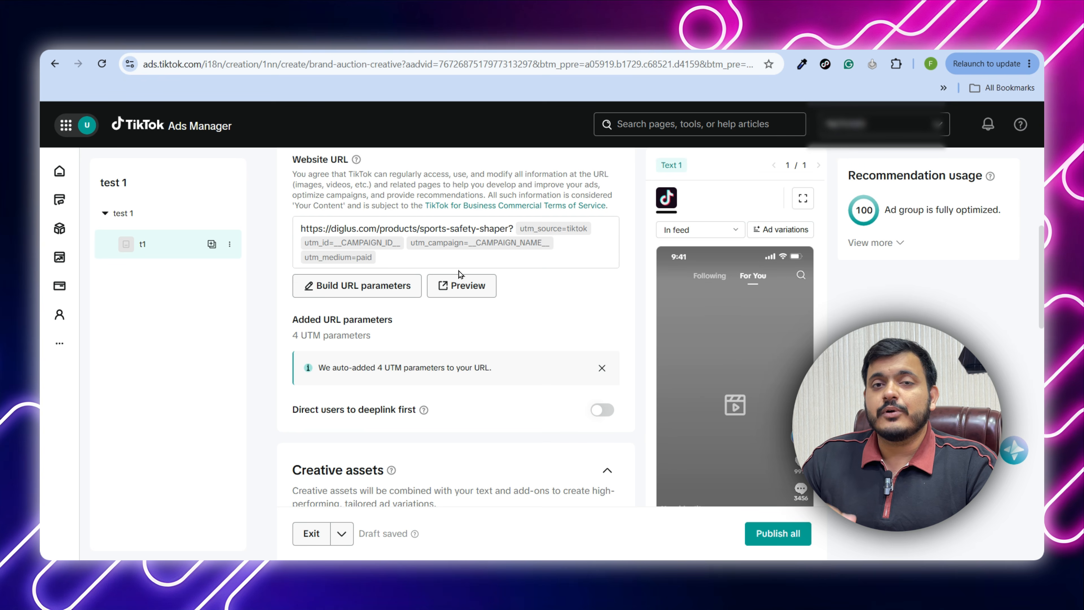
Open the selection of creative assets for the ad and view the available TikTok posts.
scroll(460, 272, "down", 5)
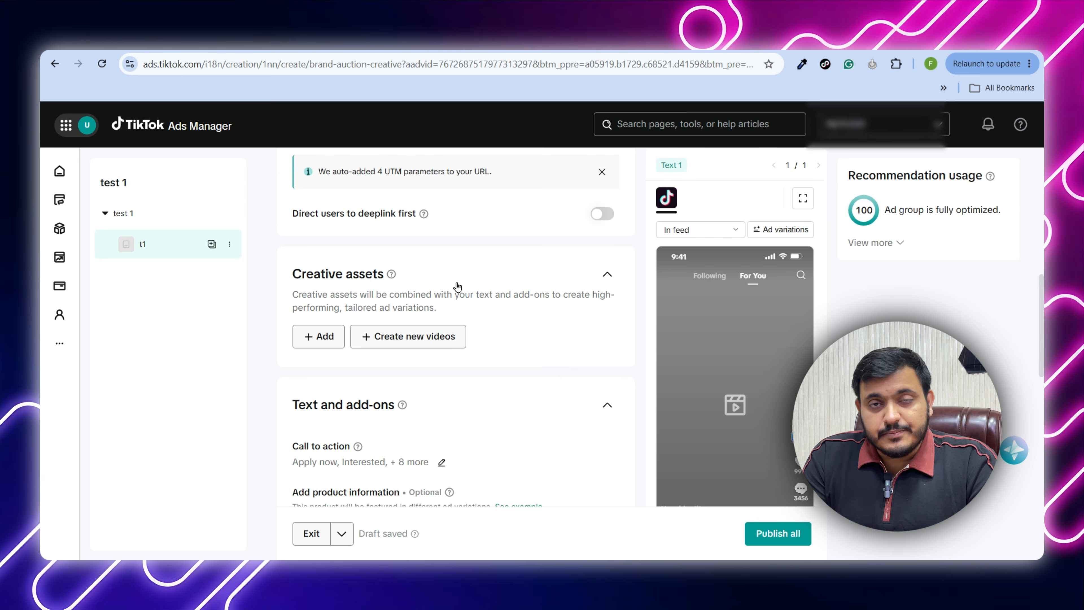
left_click(320, 340)
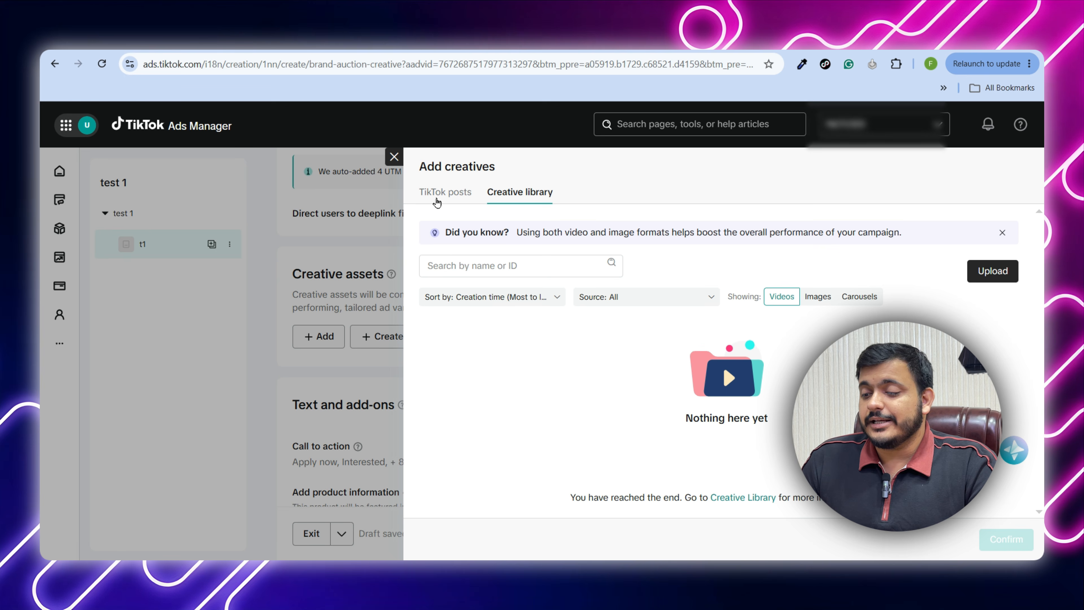
left_click(457, 206)
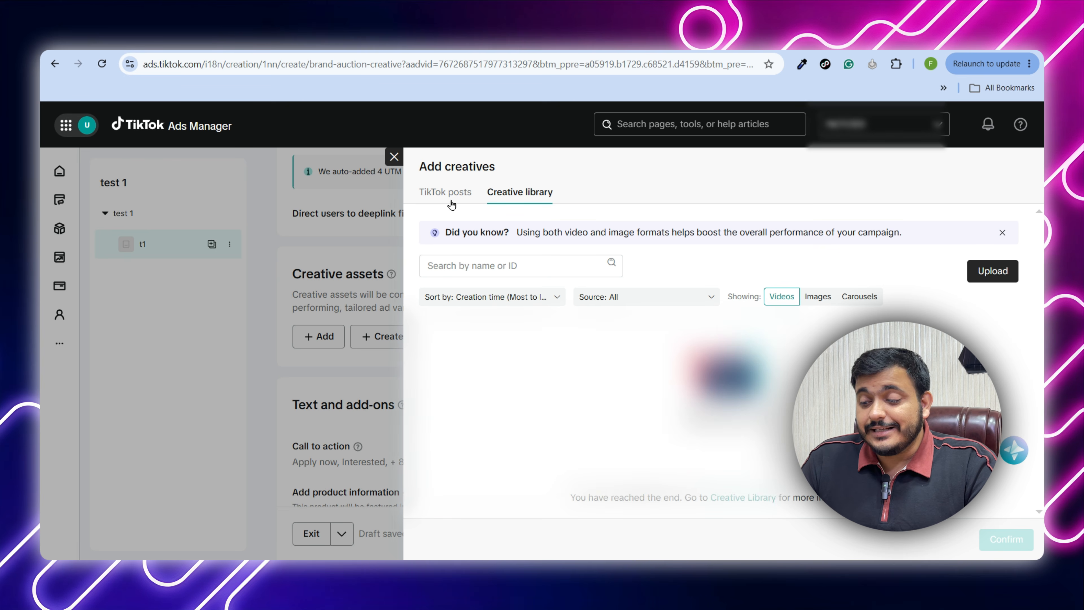
left_click(447, 203)
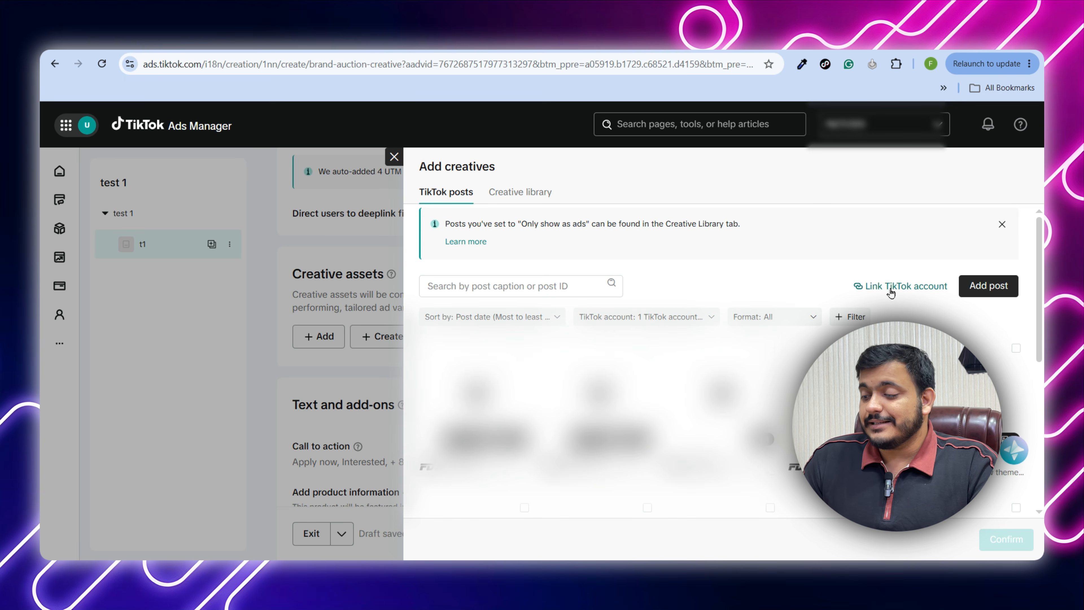
Examine the methods for linking an existing TikTok account, and leave the account linking and creative selection without adding anything.
left_click(912, 288)
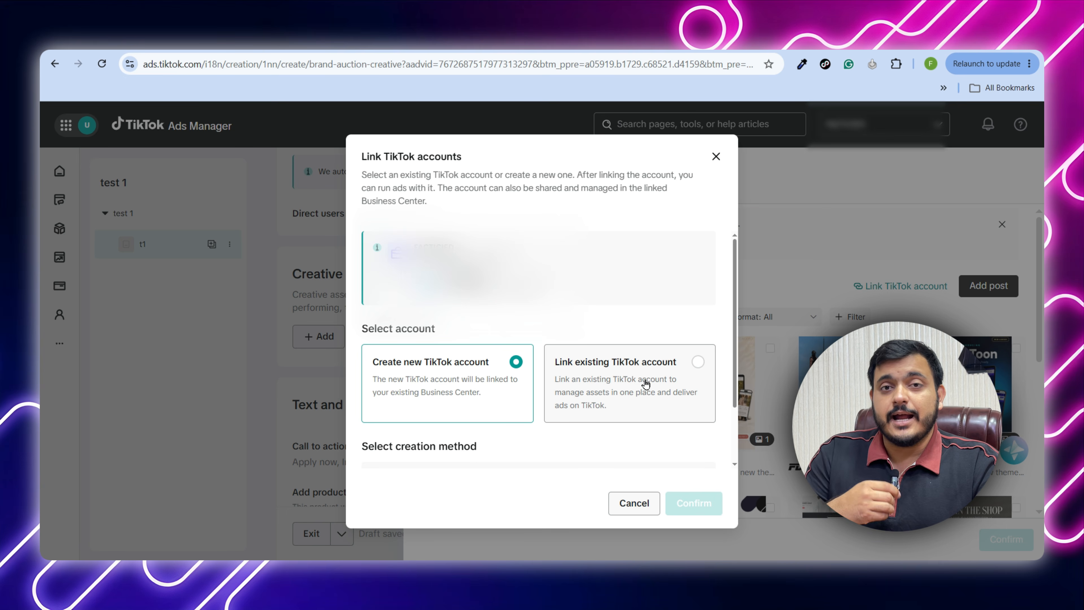
left_click(624, 376)
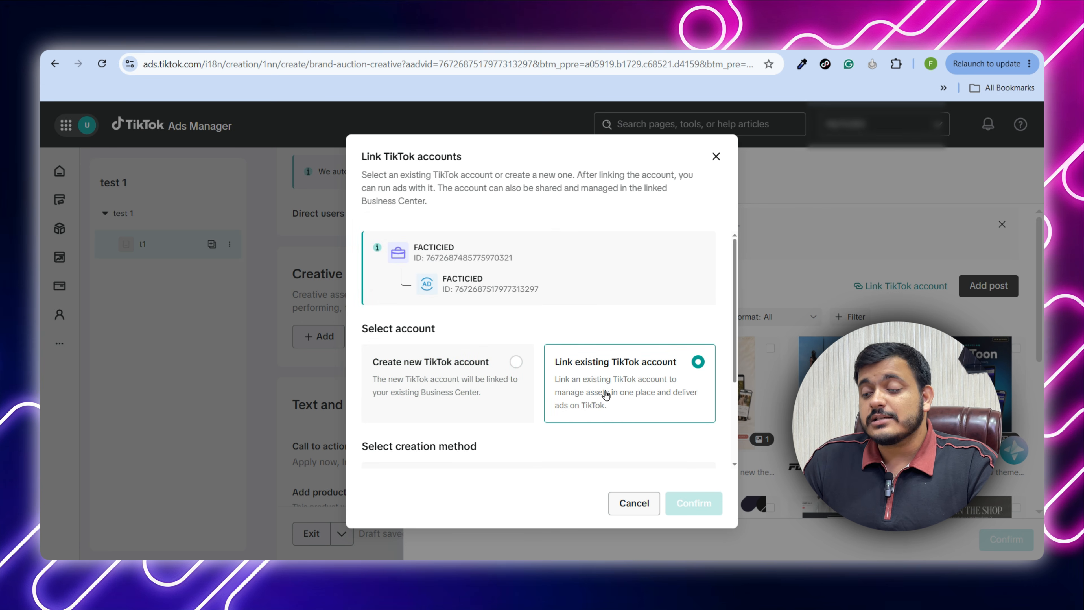
scroll(623, 378, "down", 3)
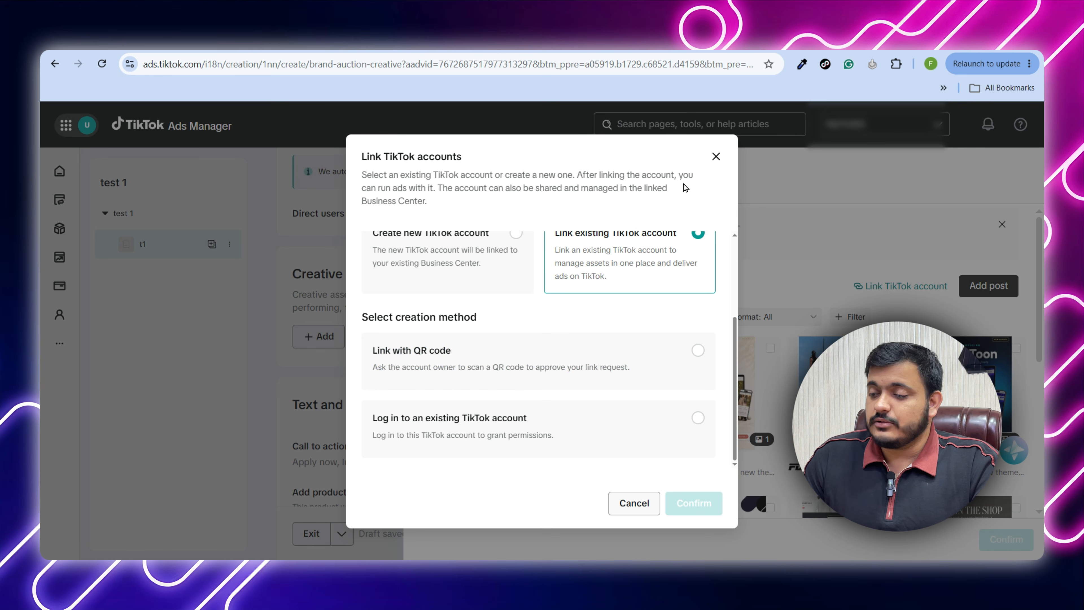
left_click(716, 156)
left_click(394, 157)
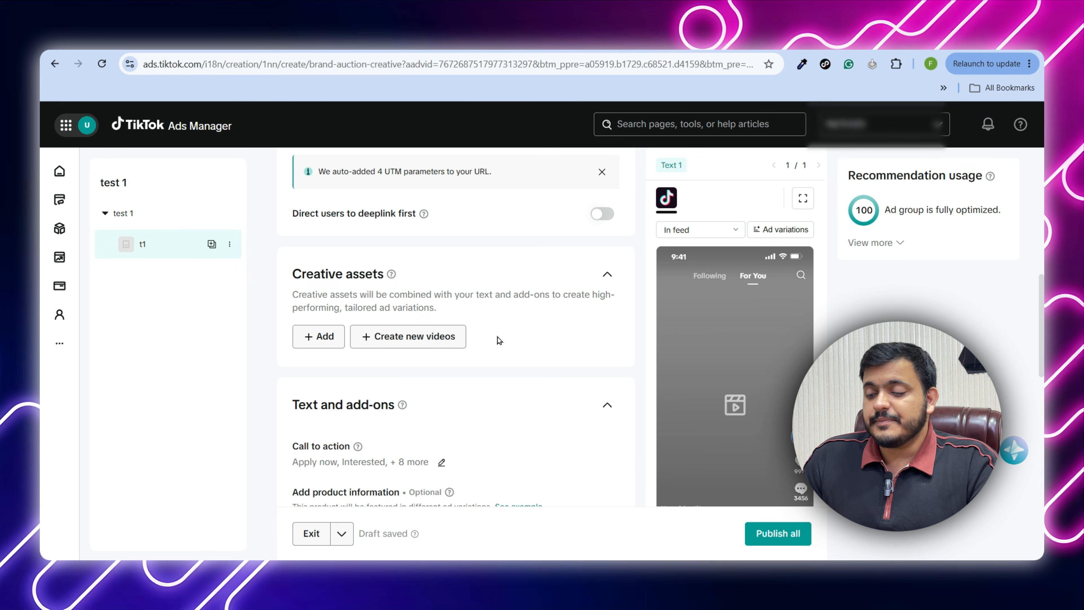
Open the ad's call to action for editing and clear all of its preselected options.
scroll(497, 337, "down", 1)
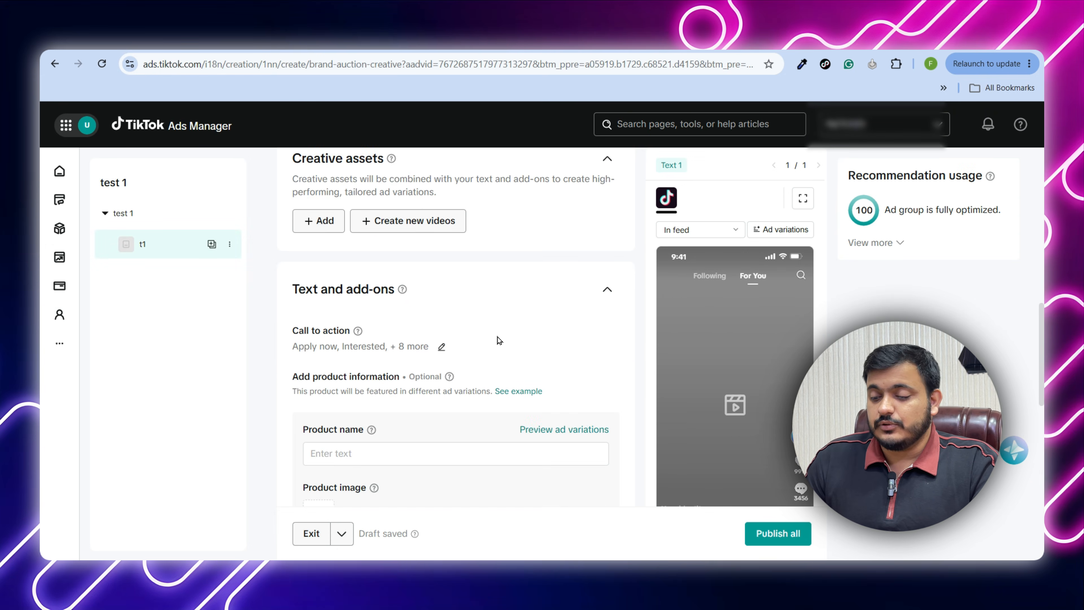
scroll(531, 353, "up", 2)
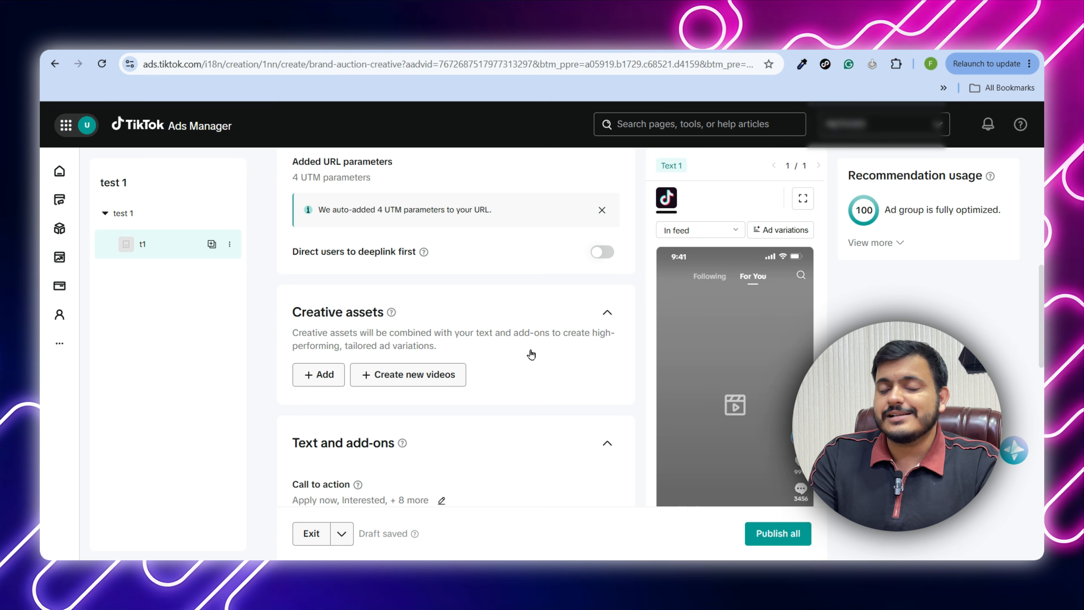
scroll(531, 354, "down", 2)
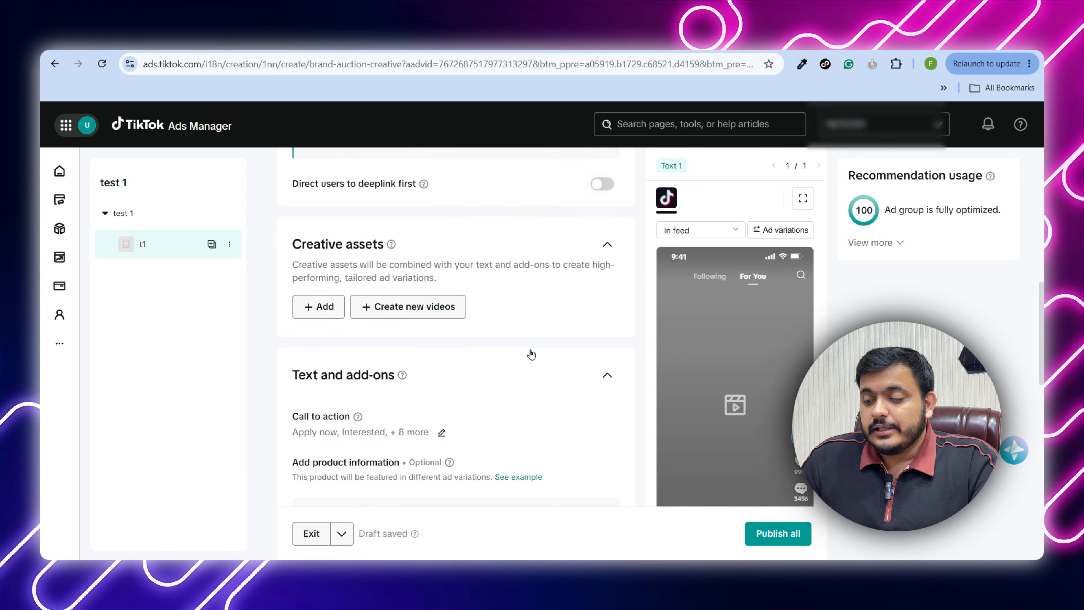
scroll(532, 355, "down", 1)
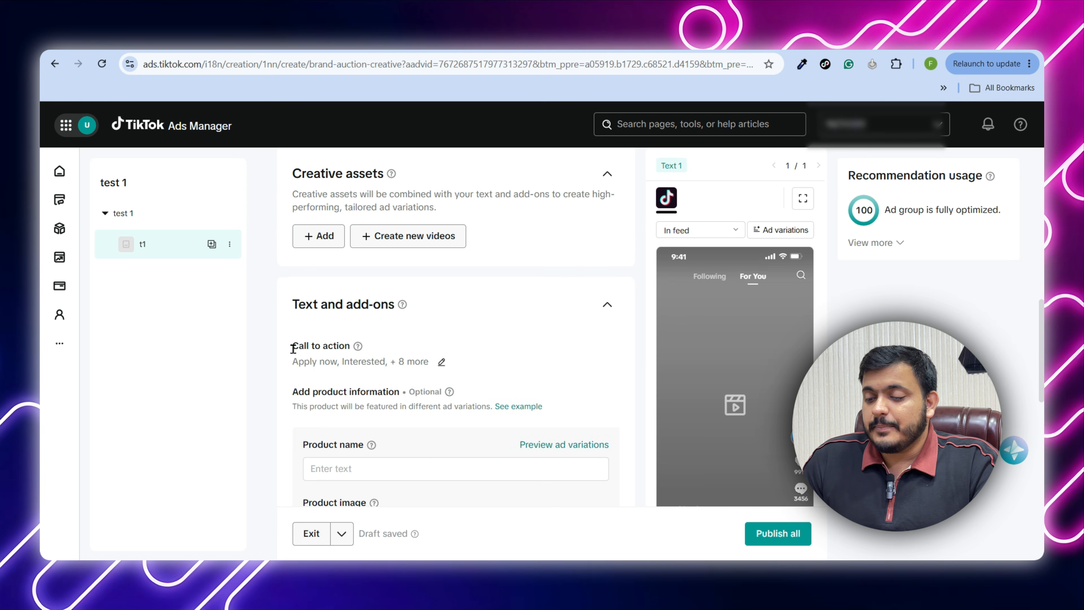
triple_click(327, 345)
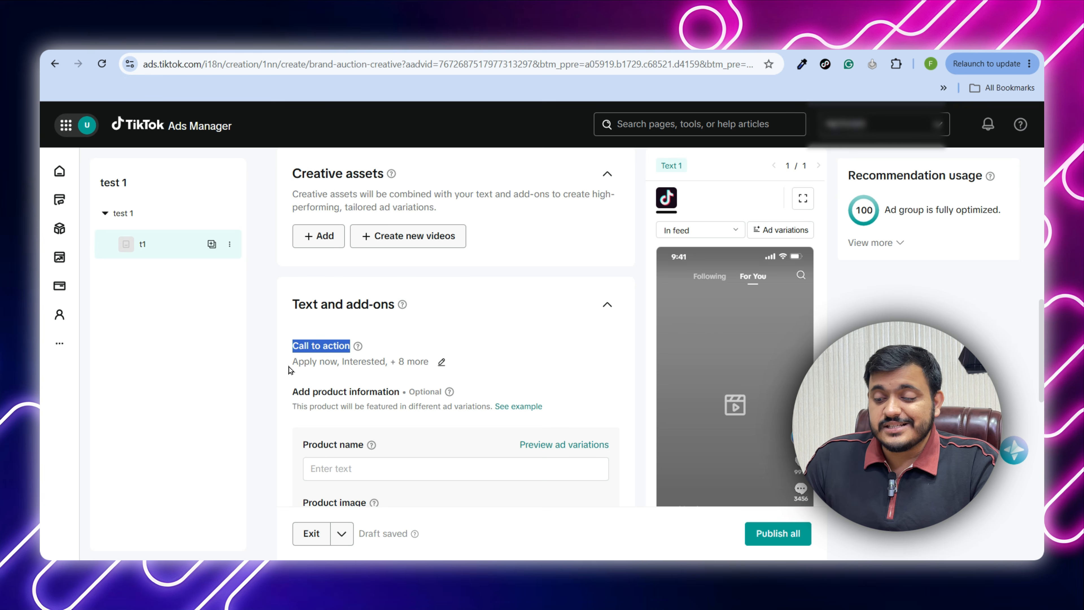
left_click_drag(307, 362, 414, 371)
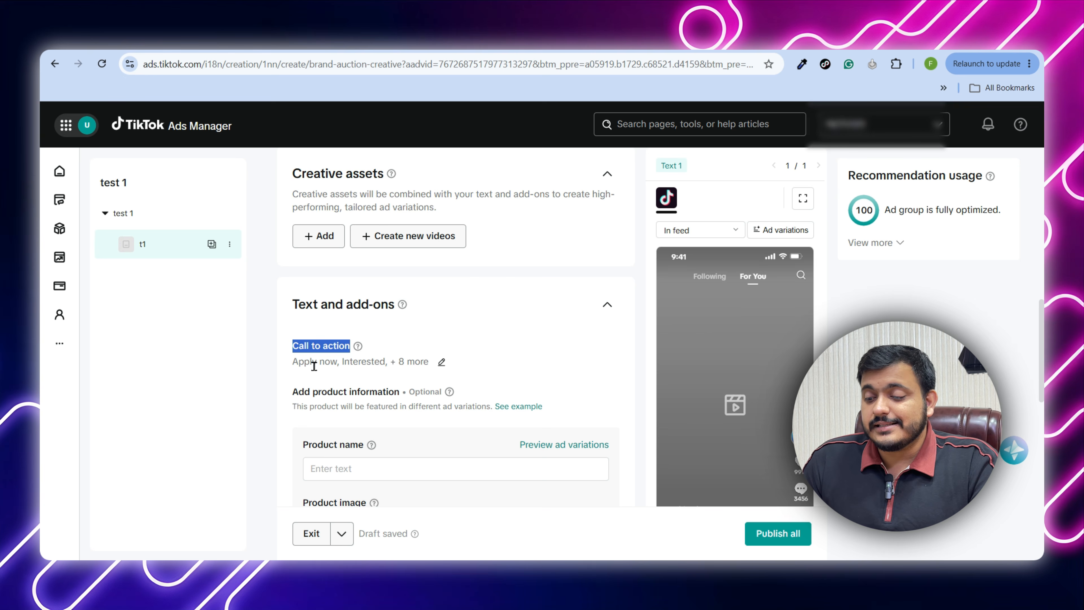
left_click_drag(294, 364, 298, 364)
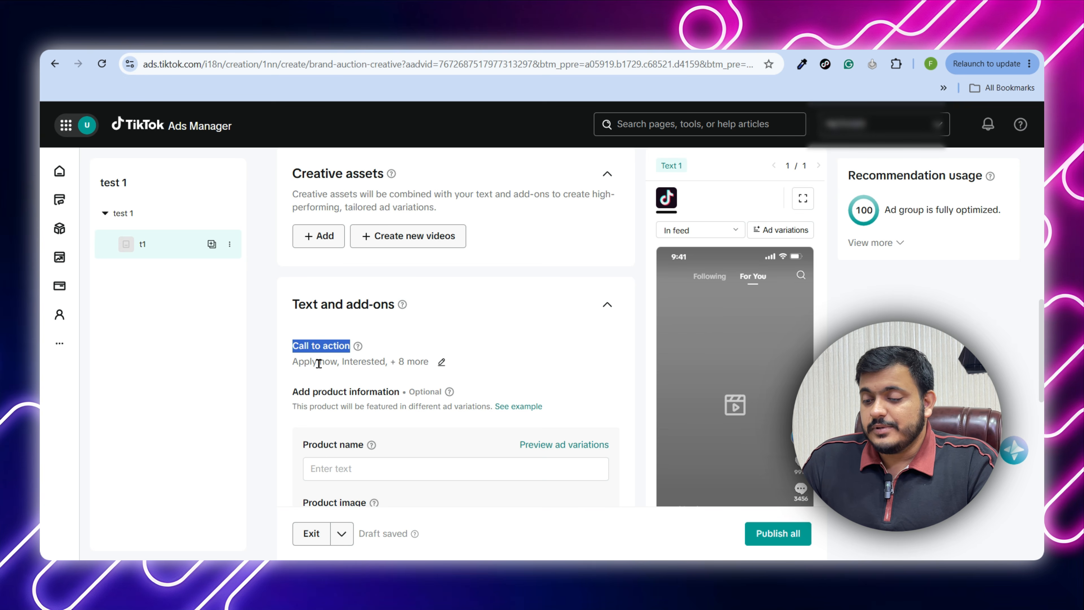
left_click(442, 364)
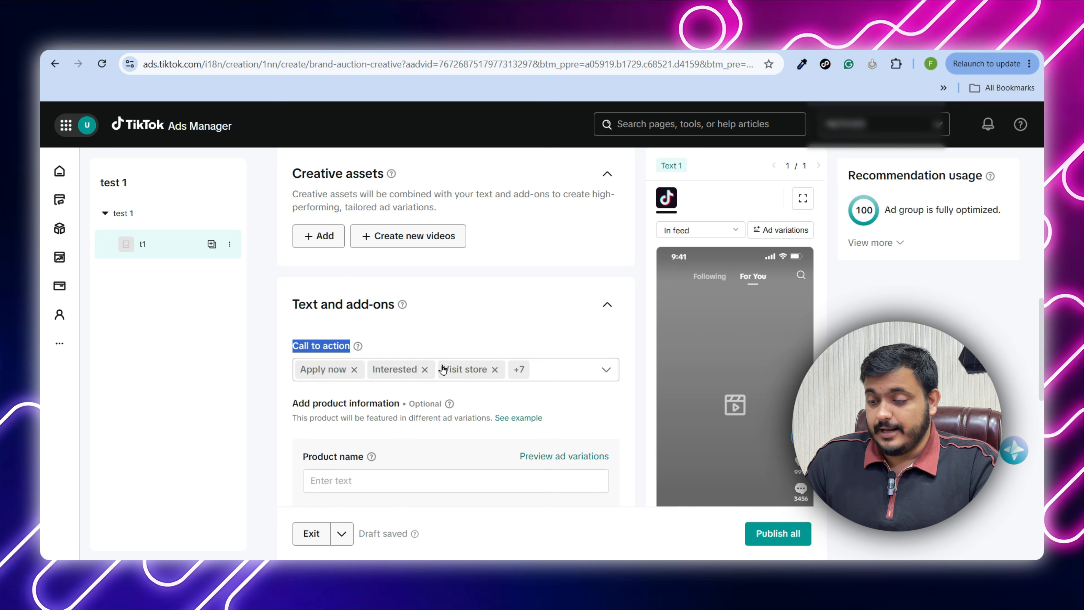
left_click(548, 373)
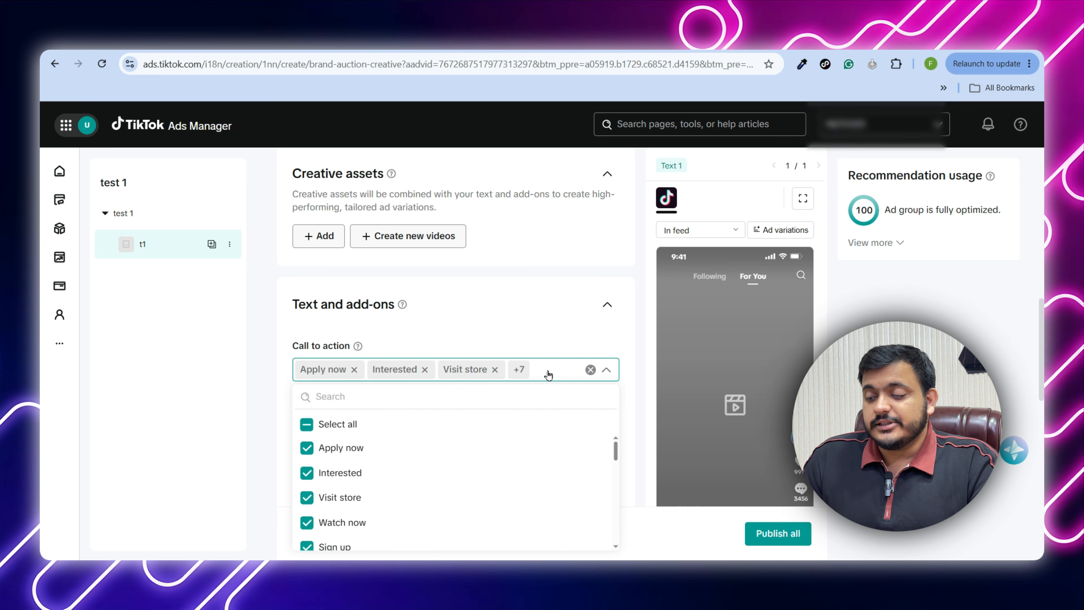
left_click(590, 370)
Look through the available call-to-action options and choose Shop now as the ad's only one.
scroll(370, 460, "down", 3)
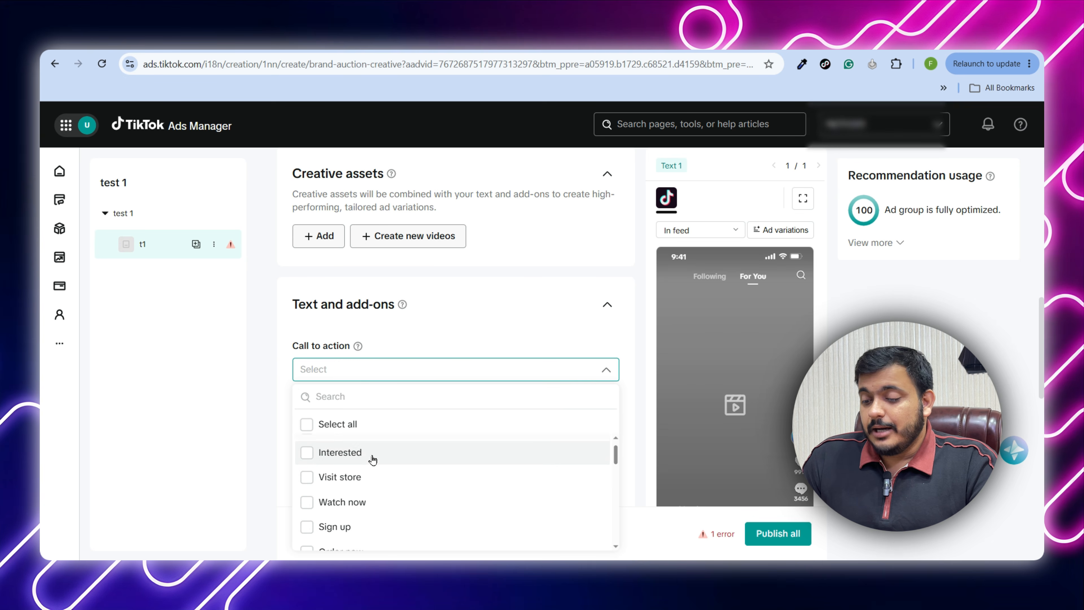
scroll(372, 460, "down", 4)
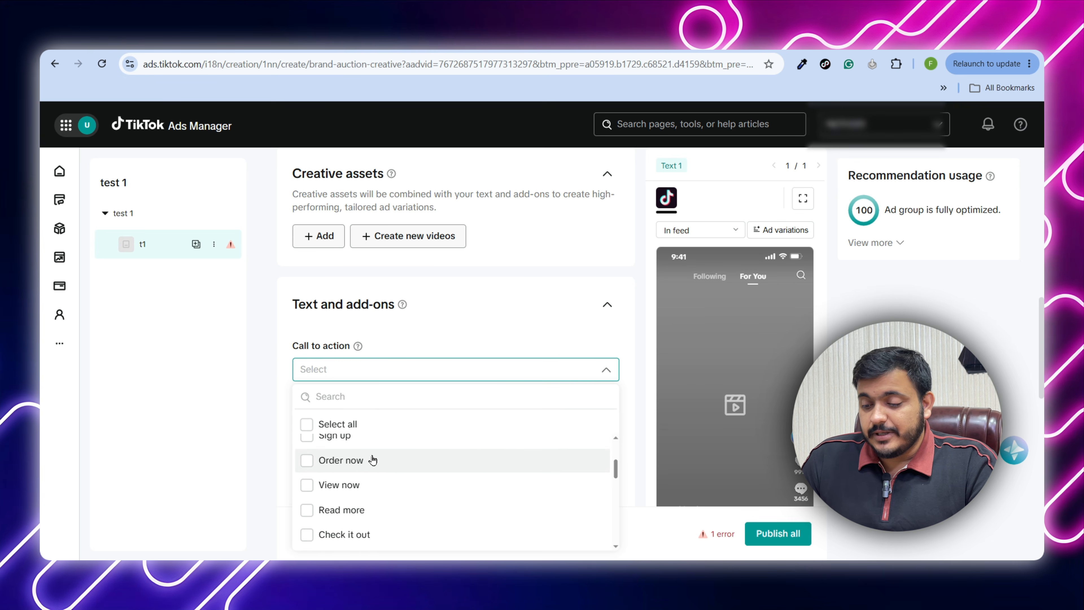
scroll(372, 461, "up", 3)
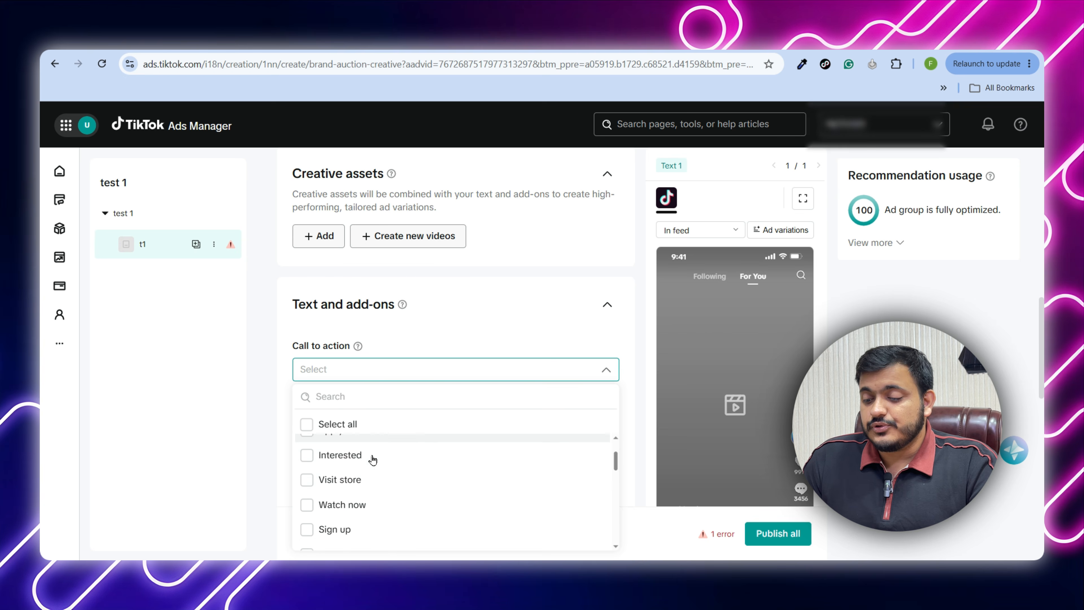
scroll(373, 461, "down", 3)
scroll(370, 459, "down", 2)
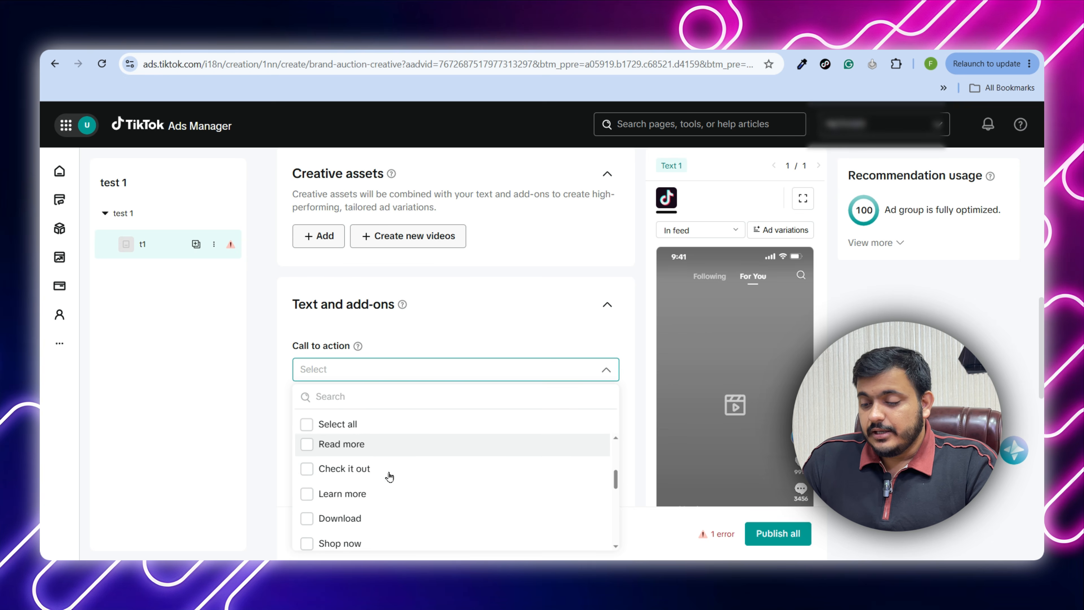
scroll(346, 516, "down", 2)
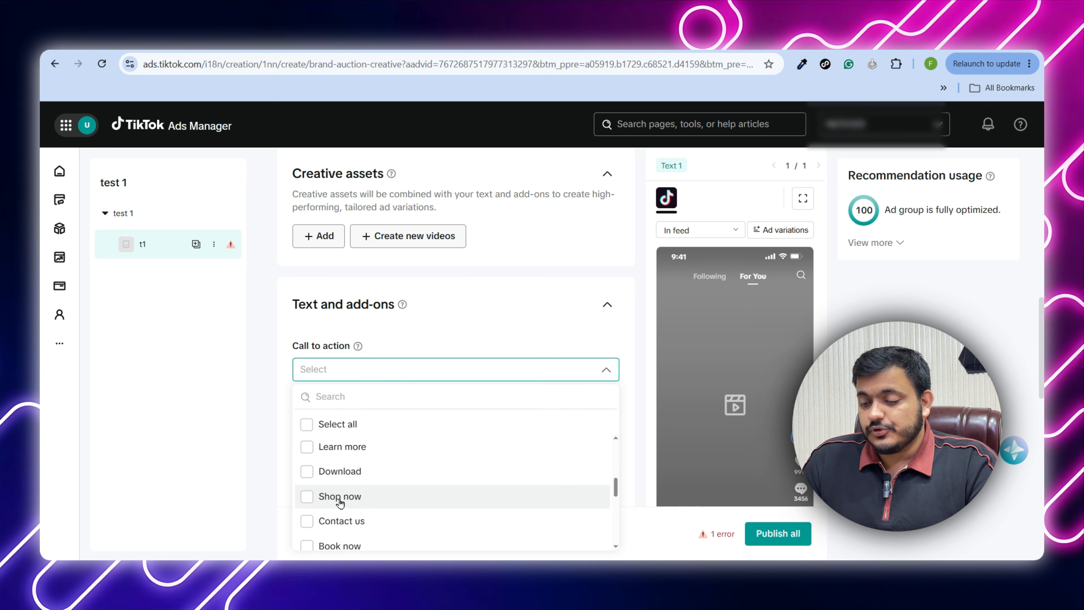
left_click(307, 497)
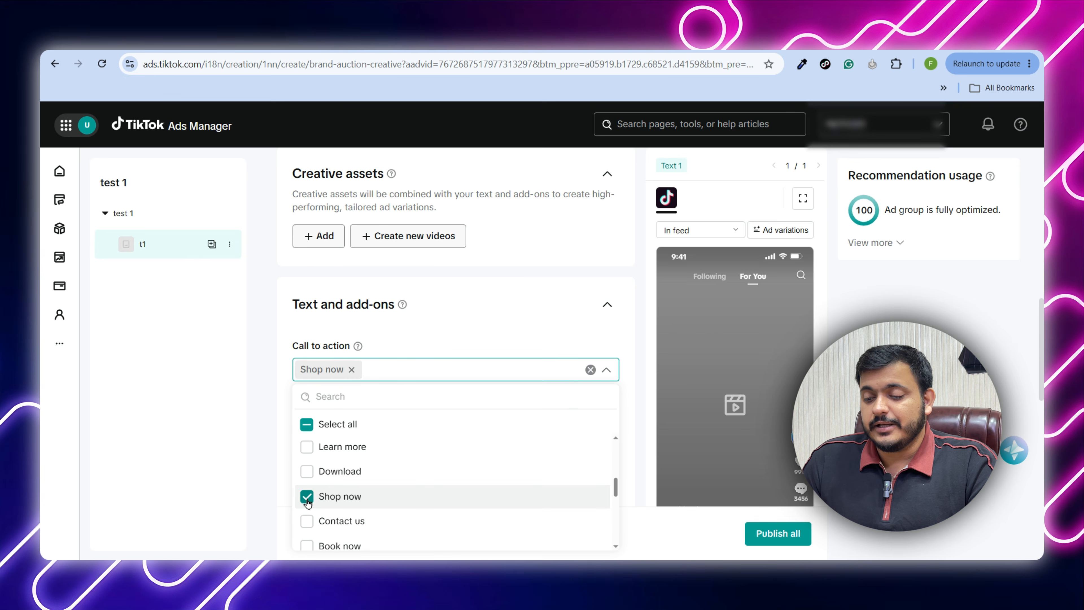
left_click(457, 333)
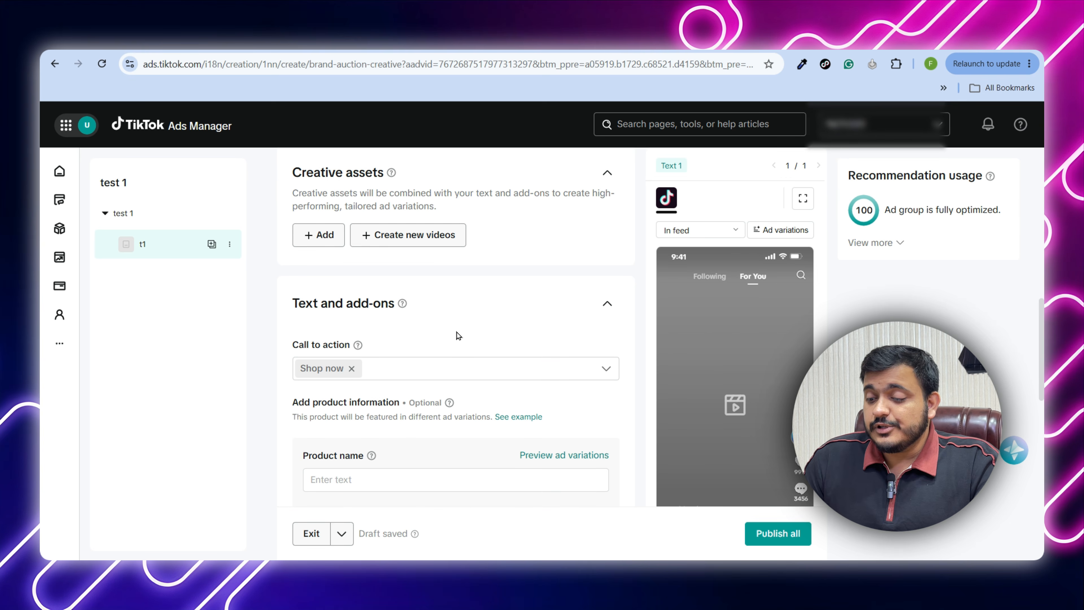
Examine the ad's optional product information, additional destination links, automatic enhancements and tracking settings without filling anything in.
scroll(456, 332, "down", 1)
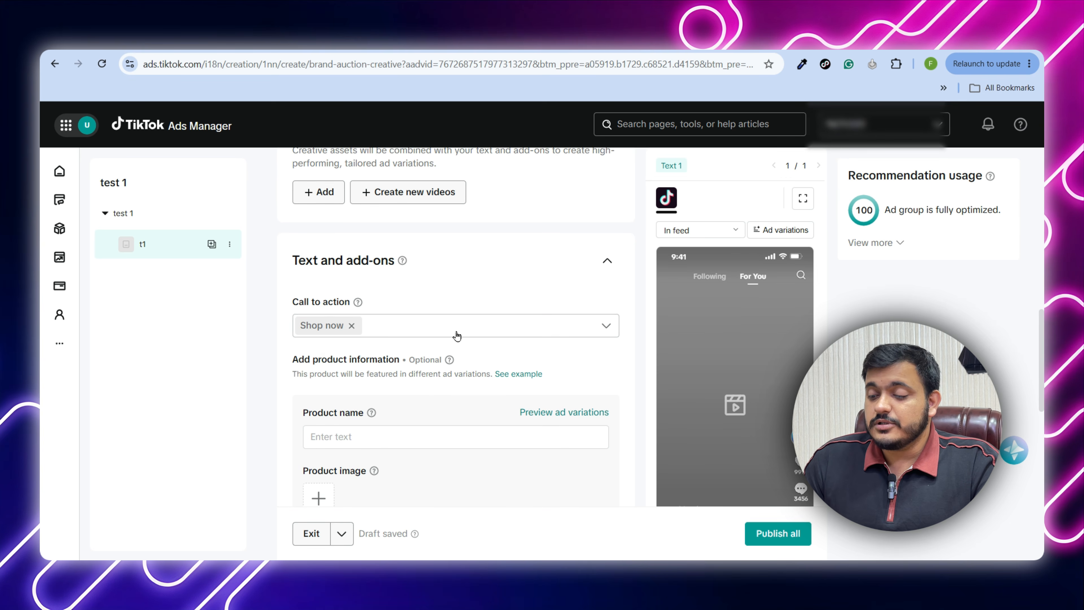
scroll(456, 336, "down", 3)
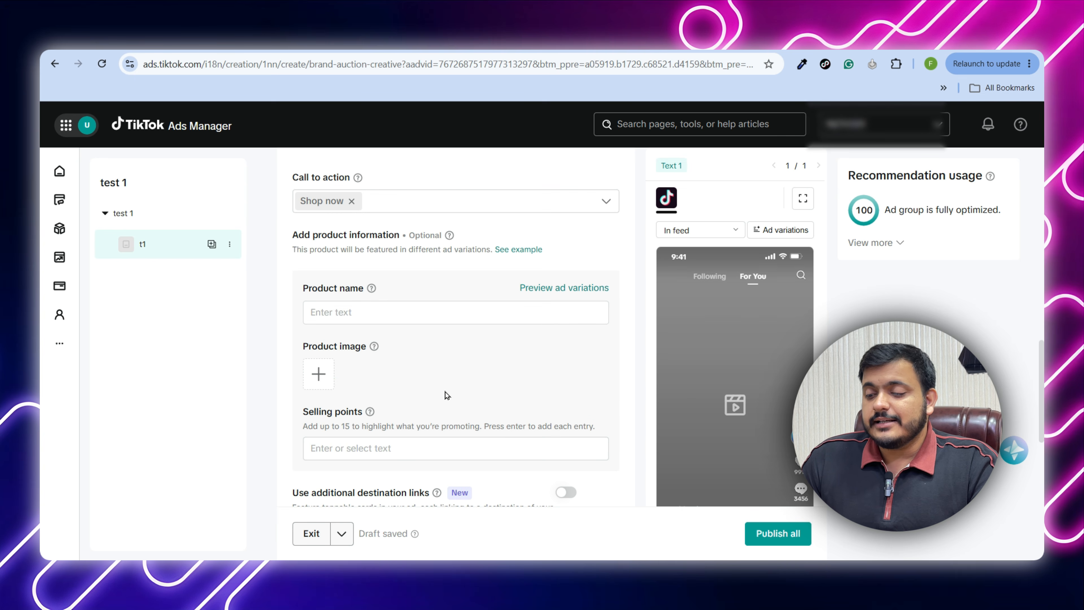
scroll(445, 392, "down", 1)
scroll(445, 395, "up", 1)
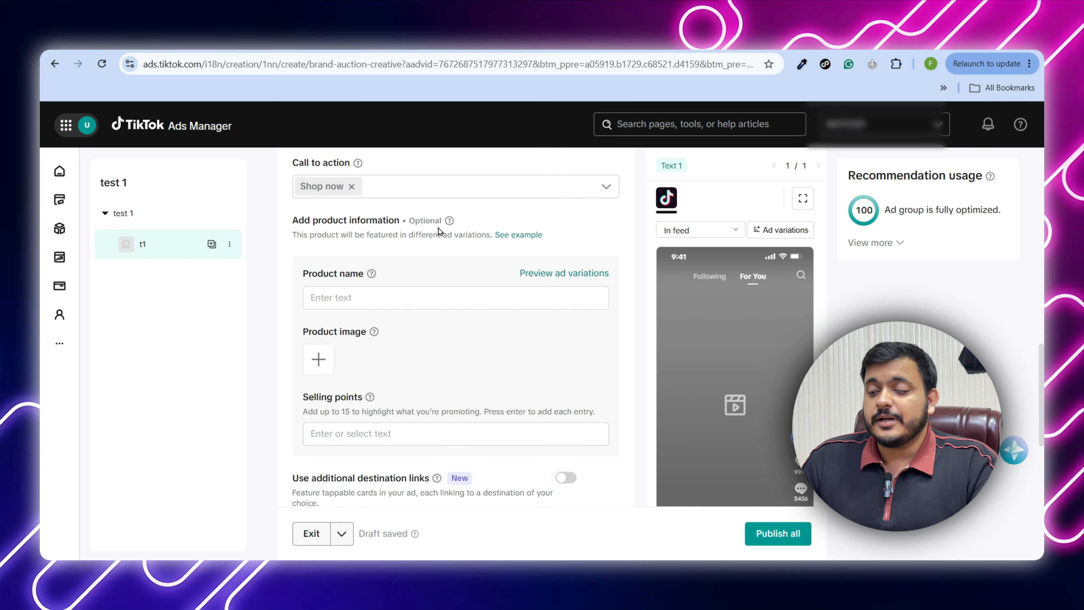
left_click_drag(404, 225, 455, 222)
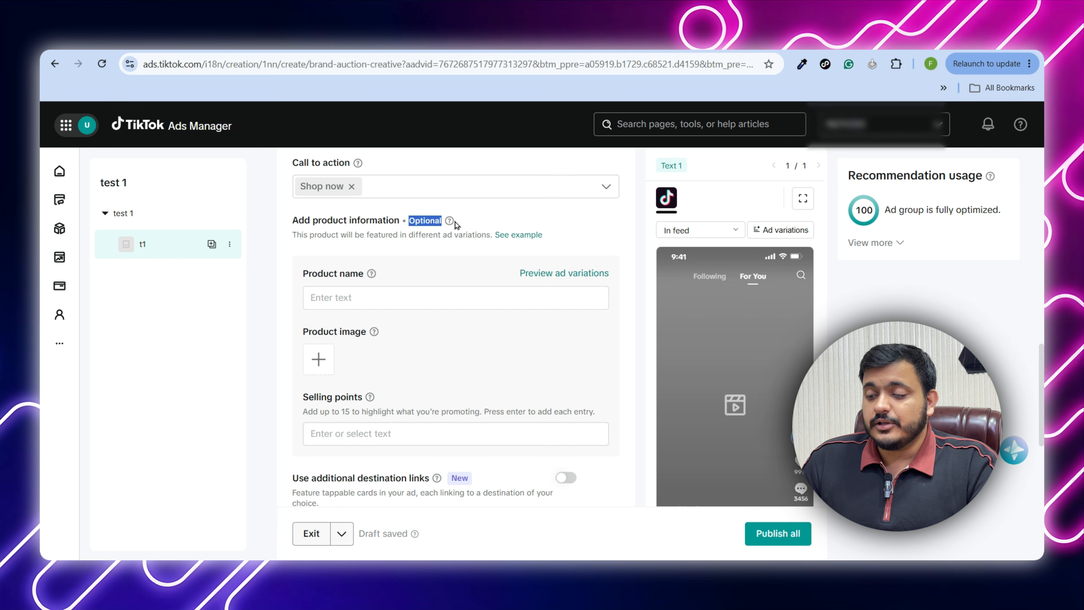
left_click(491, 223)
scroll(490, 223, "down", 5)
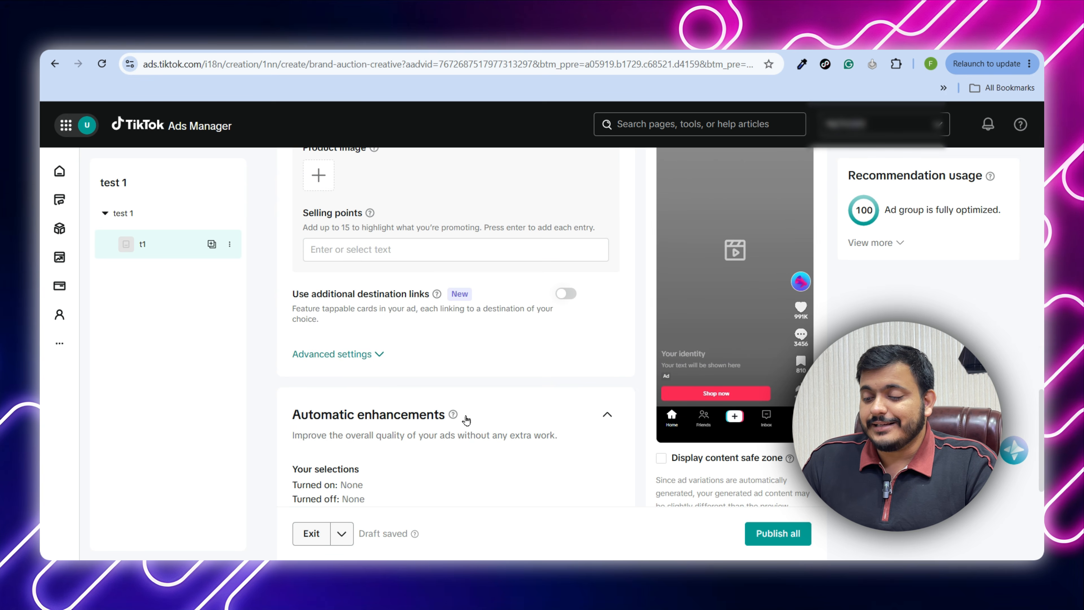
scroll(466, 421, "down", 1)
scroll(468, 420, "down", 4)
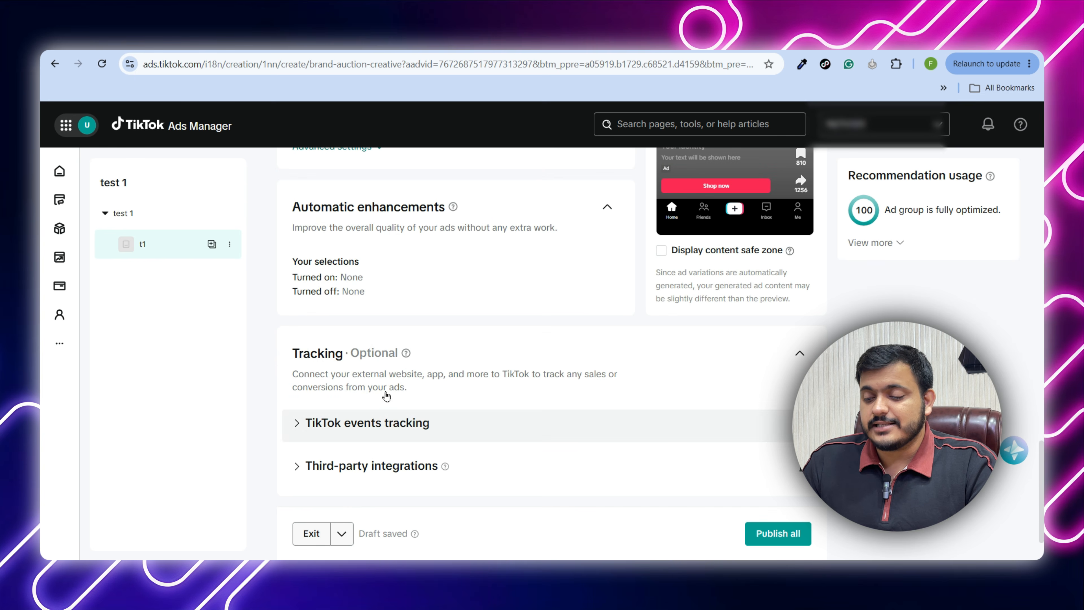
scroll(428, 369, "down", 2)
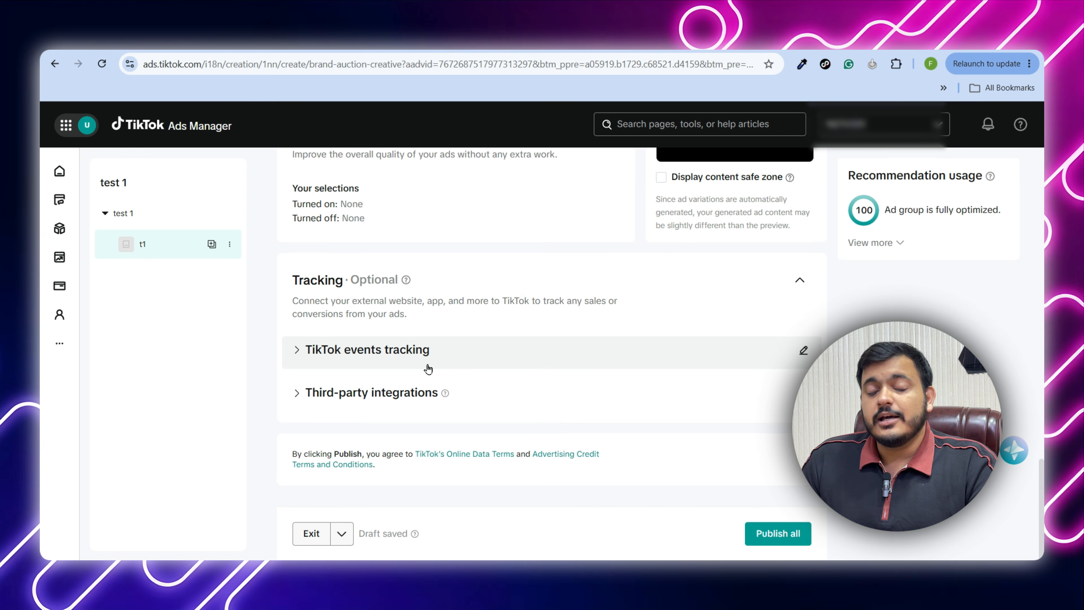
Examine the ad preview with its call to action, view it as a Search result: Standard card, and return it to In feed.
scroll(695, 316, "up", 4)
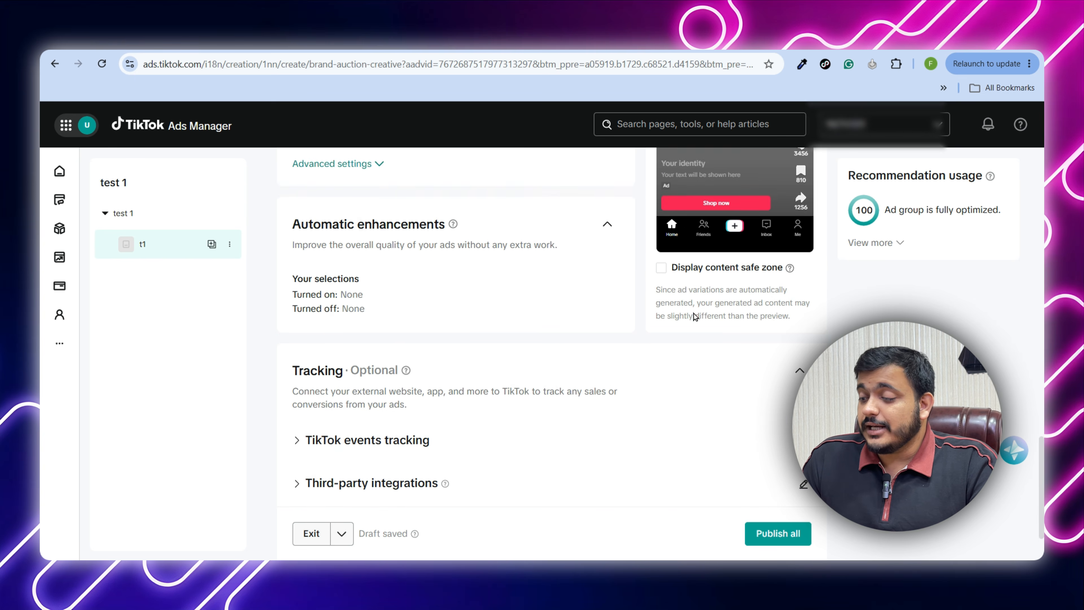
scroll(695, 316, "up", 1)
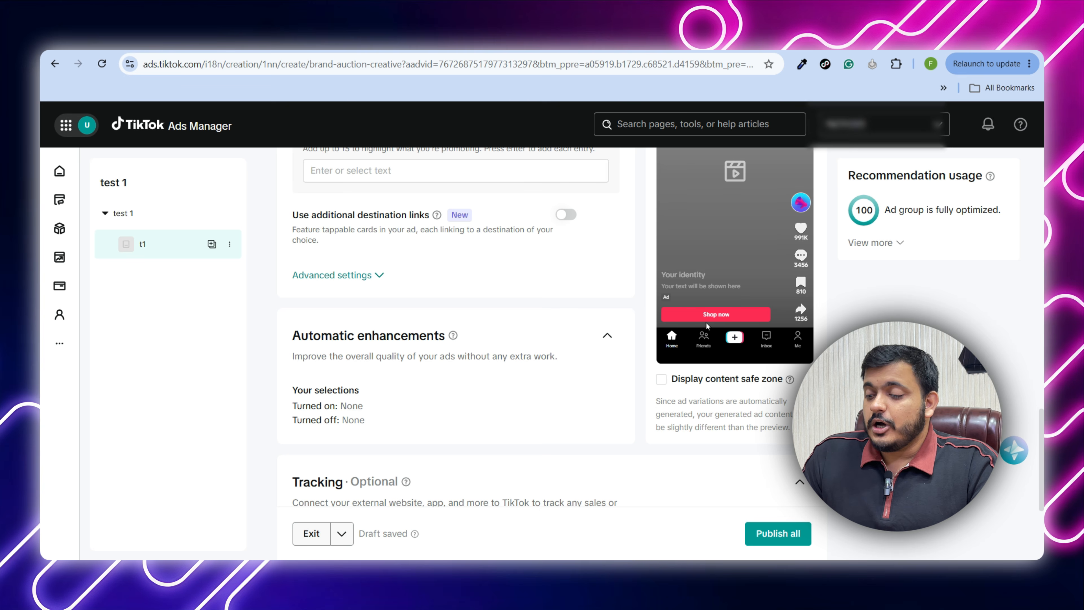
scroll(757, 250, "up", 2)
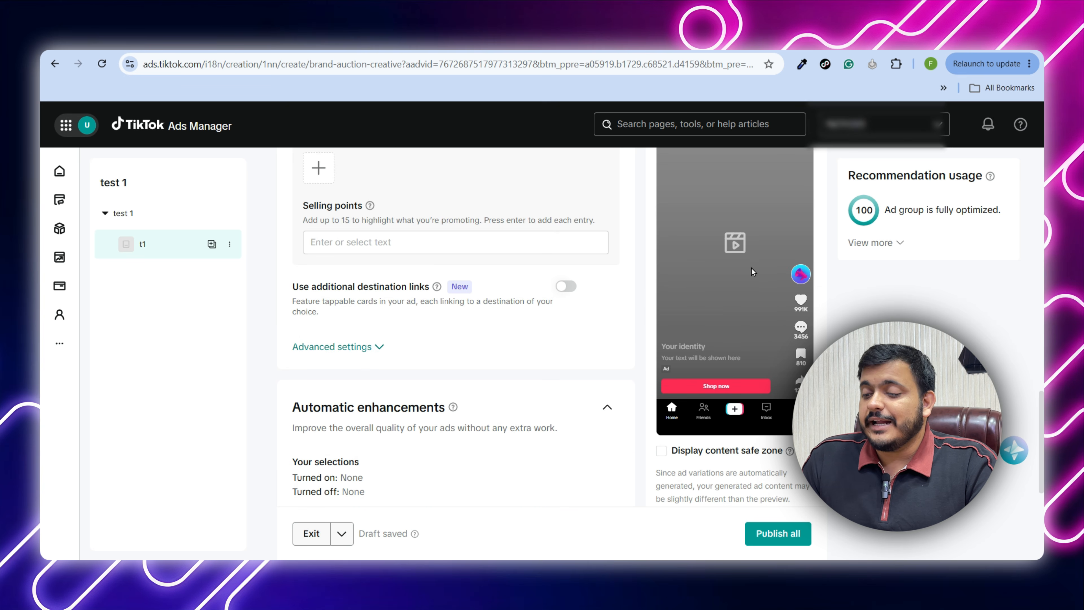
scroll(752, 268, "up", 2)
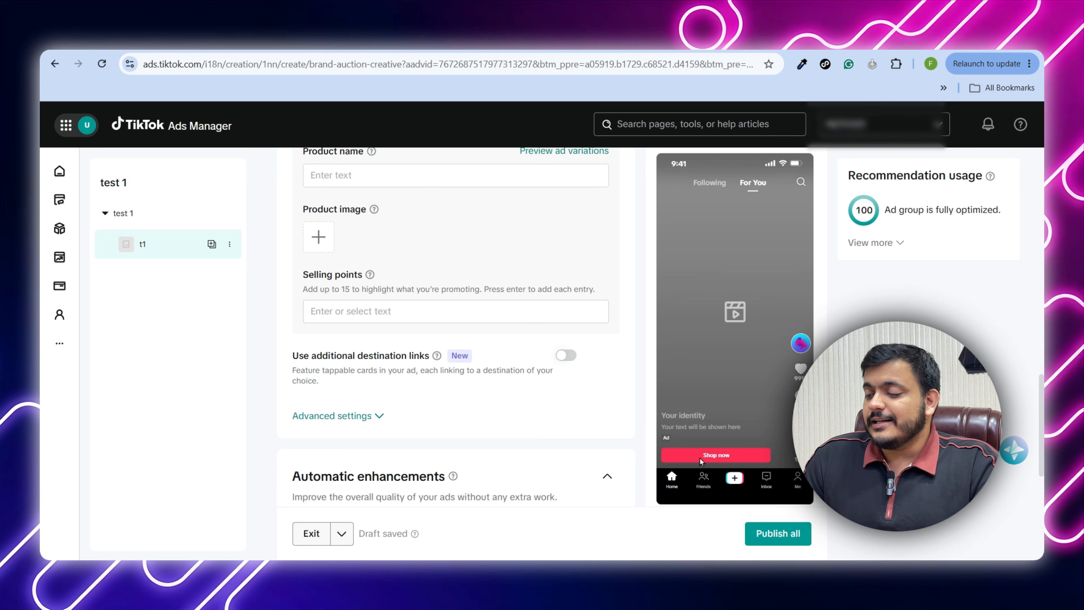
scroll(723, 363, "up", 2)
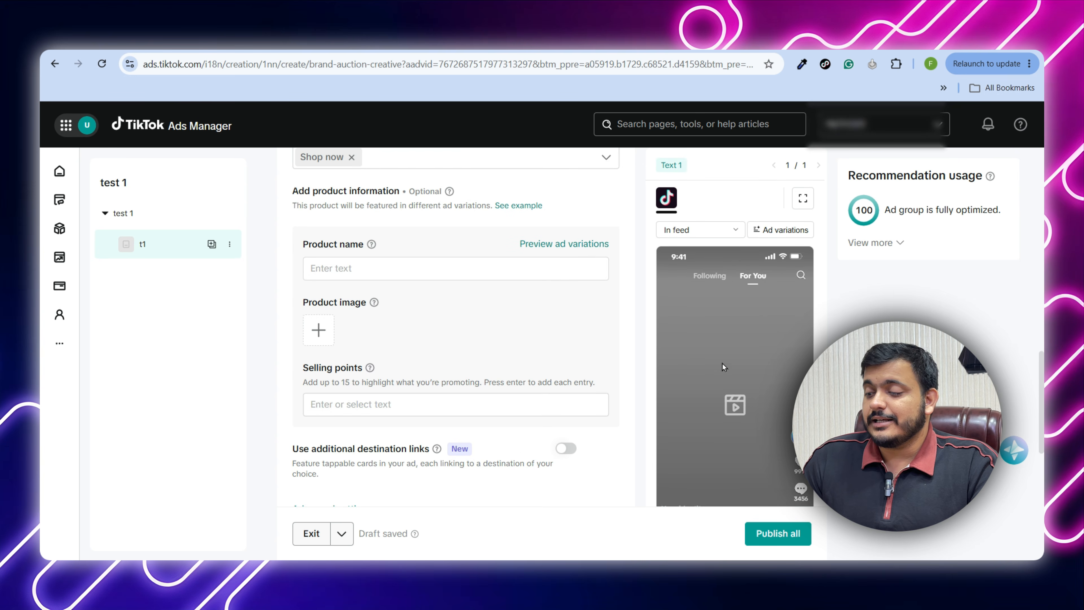
left_click(705, 235)
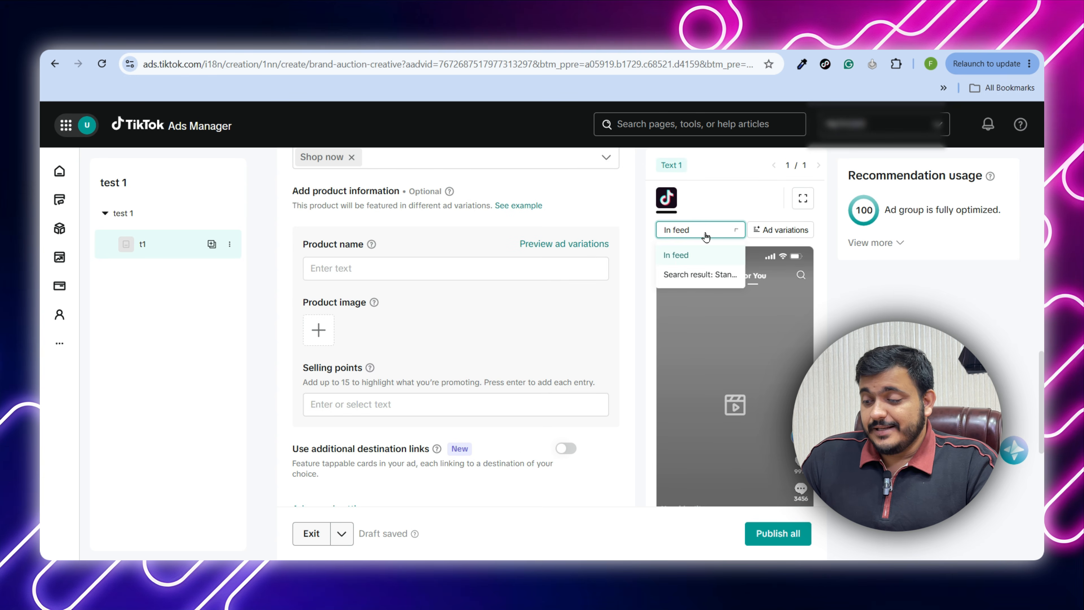
left_click(698, 276)
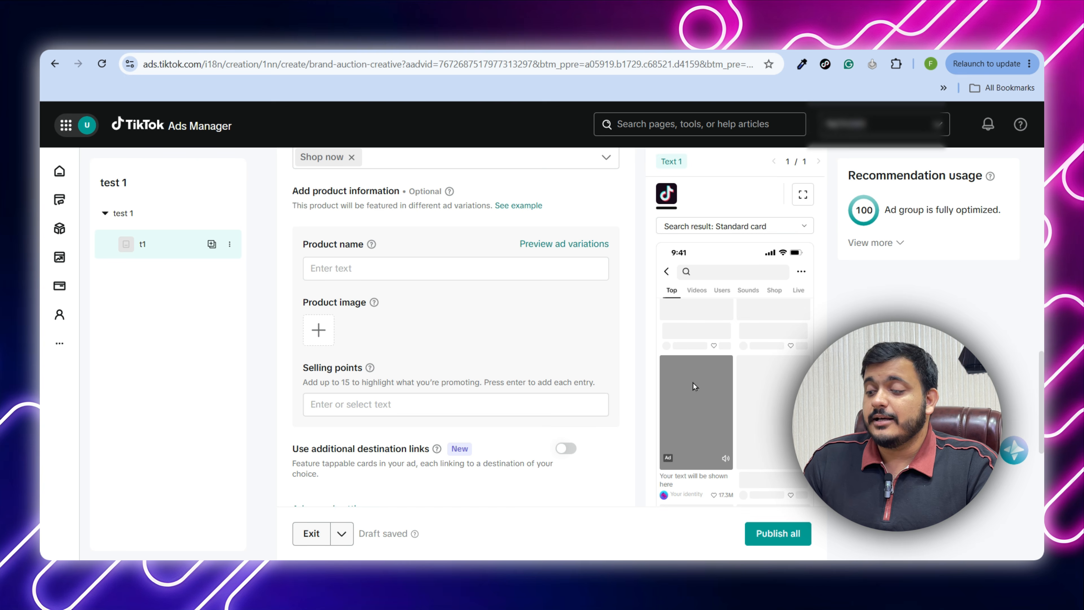
left_click(715, 226)
left_click(704, 249)
Review the remaining ad settings through the tracking section and publishing terms at the end of the setup.
scroll(725, 383, "down", 3)
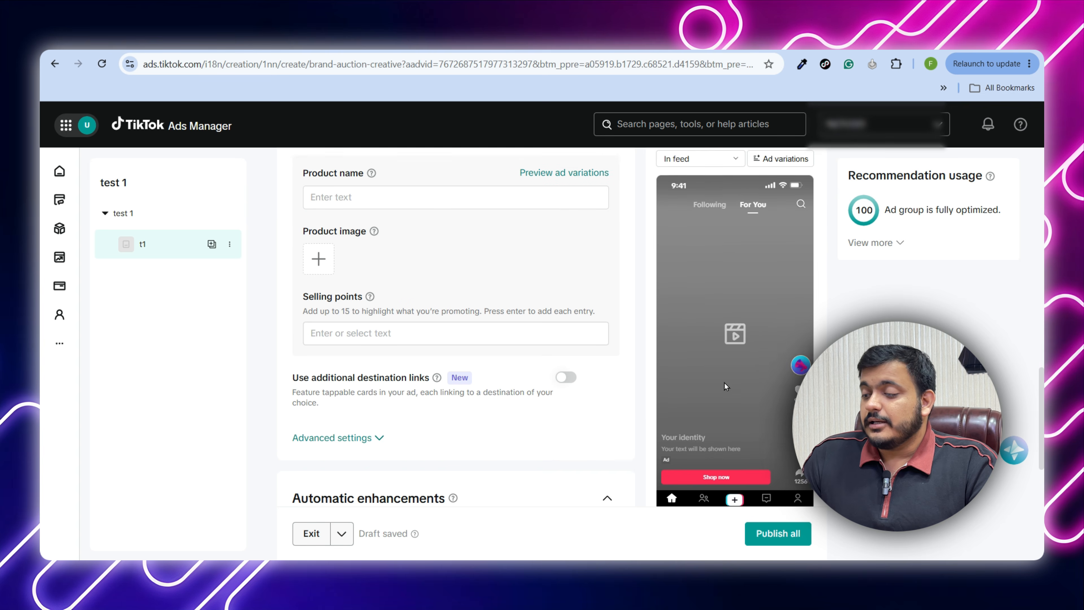
scroll(725, 383, "down", 5)
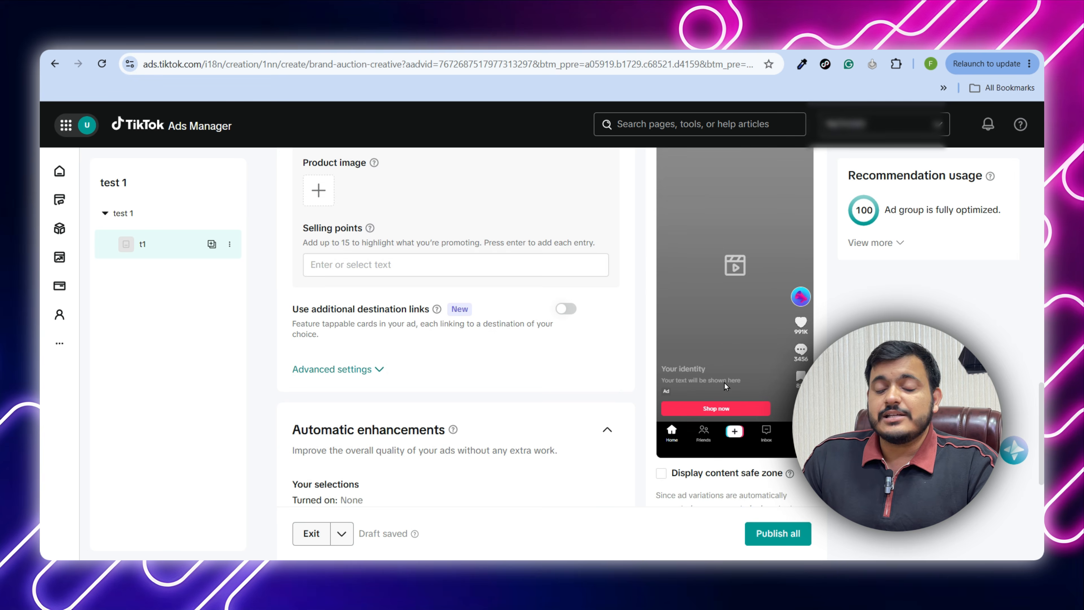
scroll(725, 386, "down", 2)
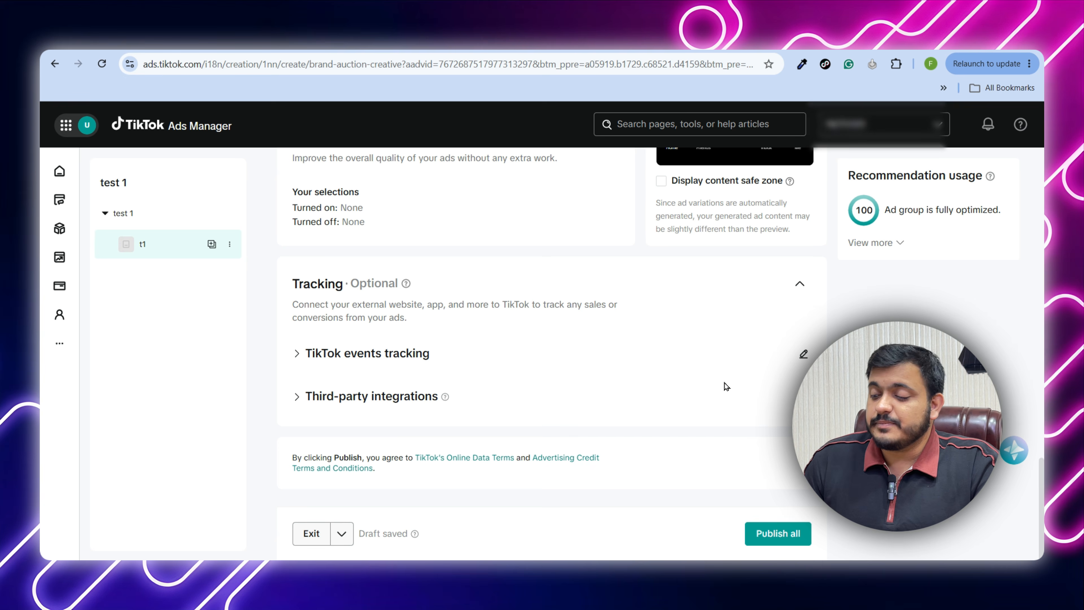
scroll(725, 383, "down", 1)
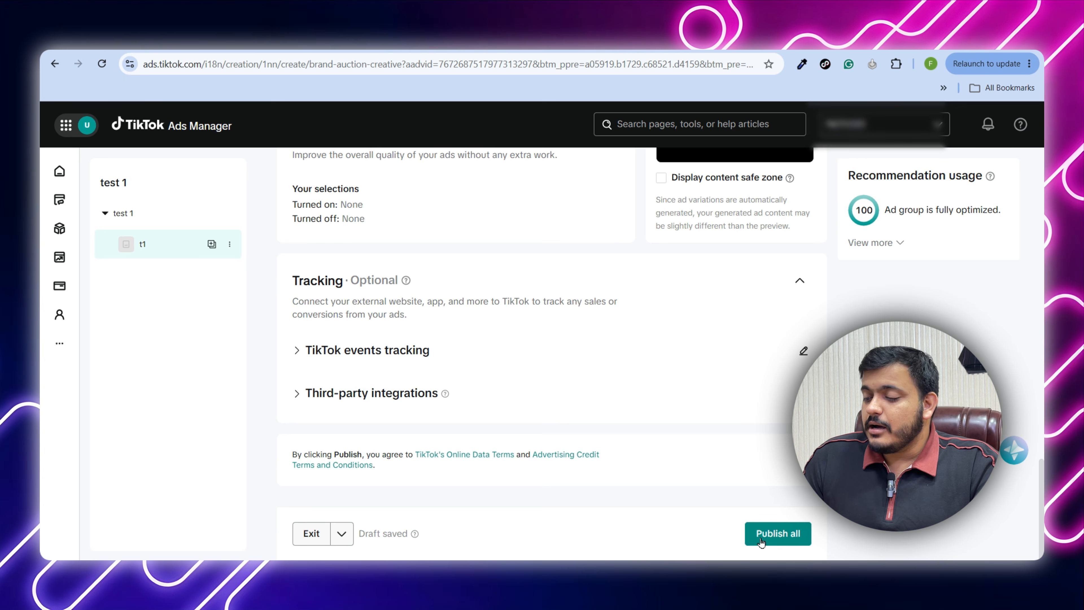